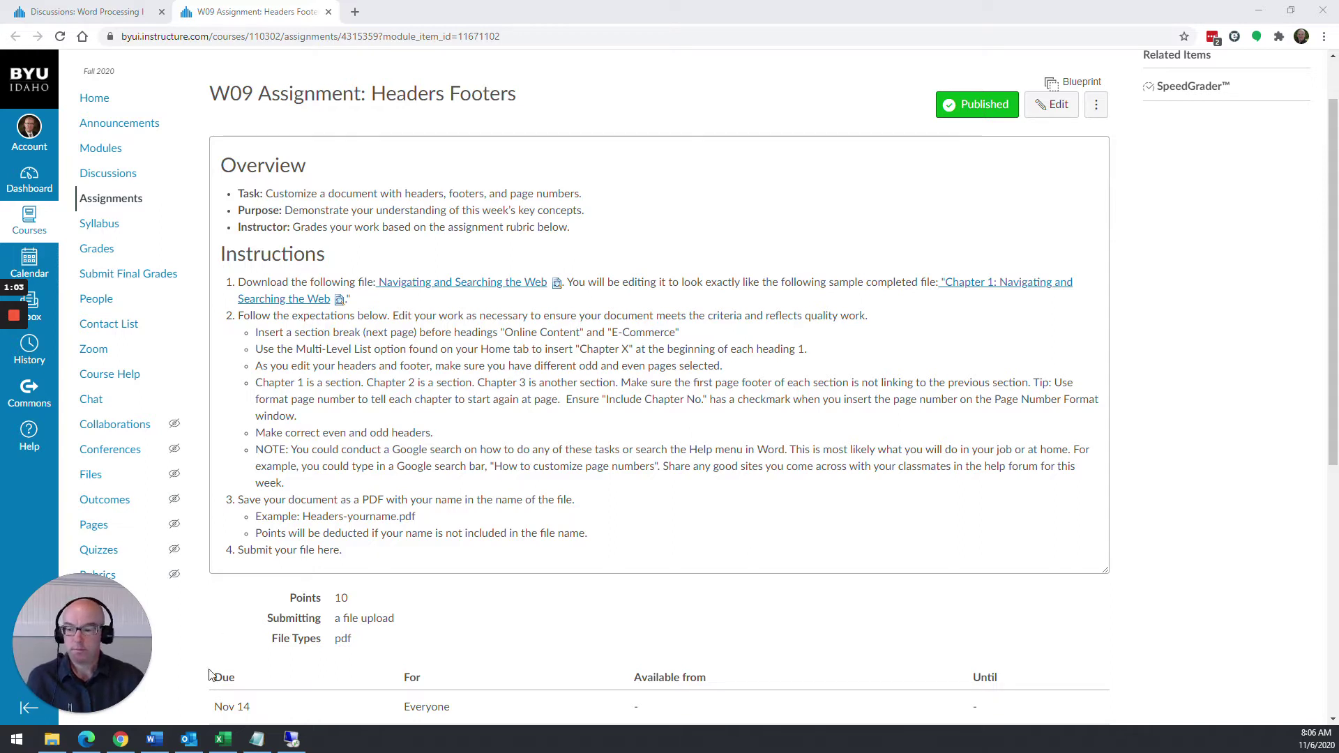
Step: Review the completed sample PDF's name and date headers and 1-1 footer, then return to Word
{"action": "left_click", "coordinate": [86, 738]}
{"action": "scroll", "coordinate": [675, 391], "scroll_direction": "up", "scroll_amount": 8}
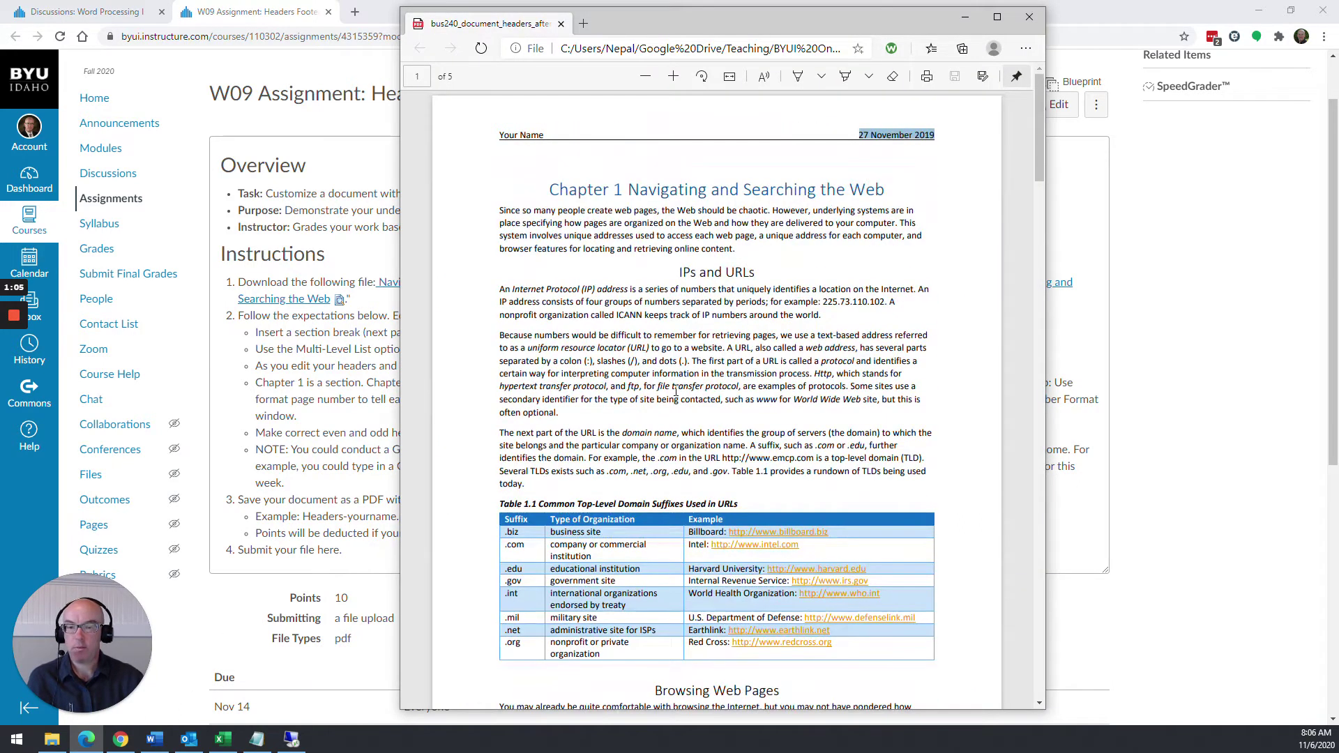
{"action": "left_click", "coordinate": [534, 128]}
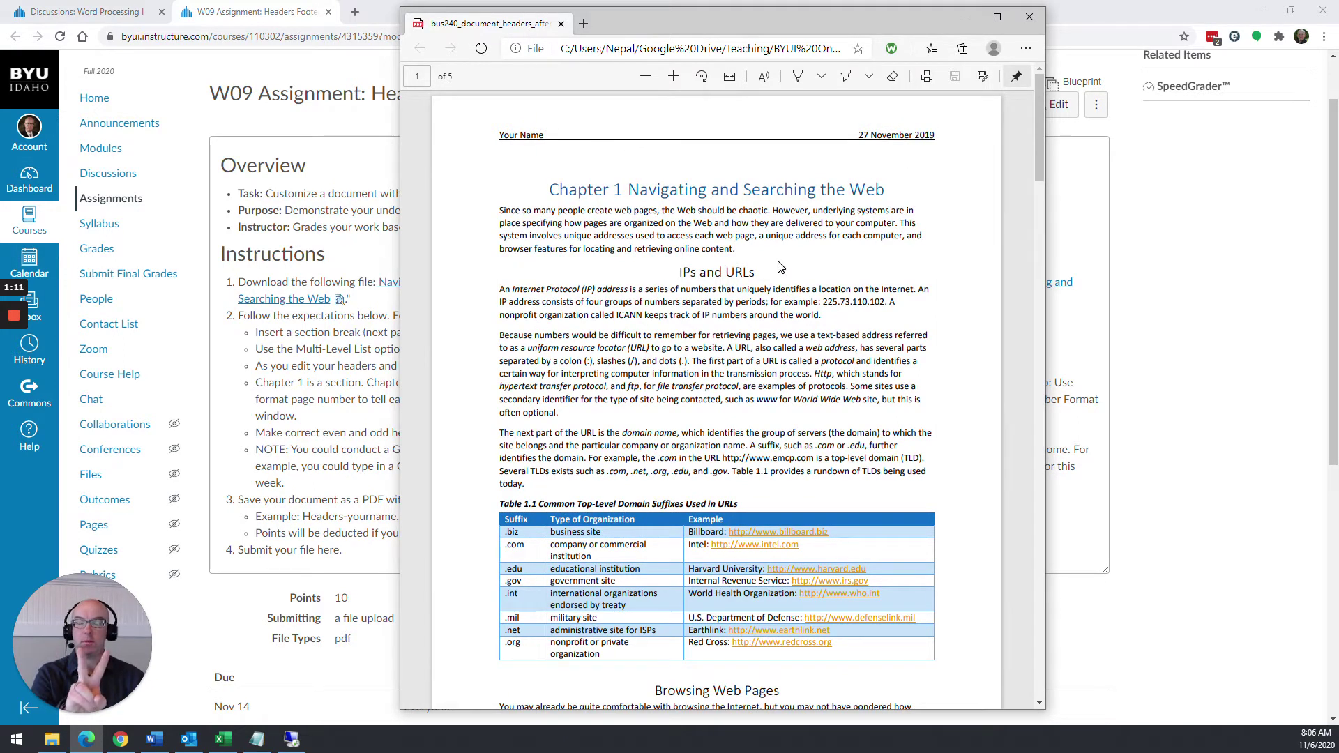
{"action": "scroll", "coordinate": [780, 267], "scroll_direction": "down", "scroll_amount": 6}
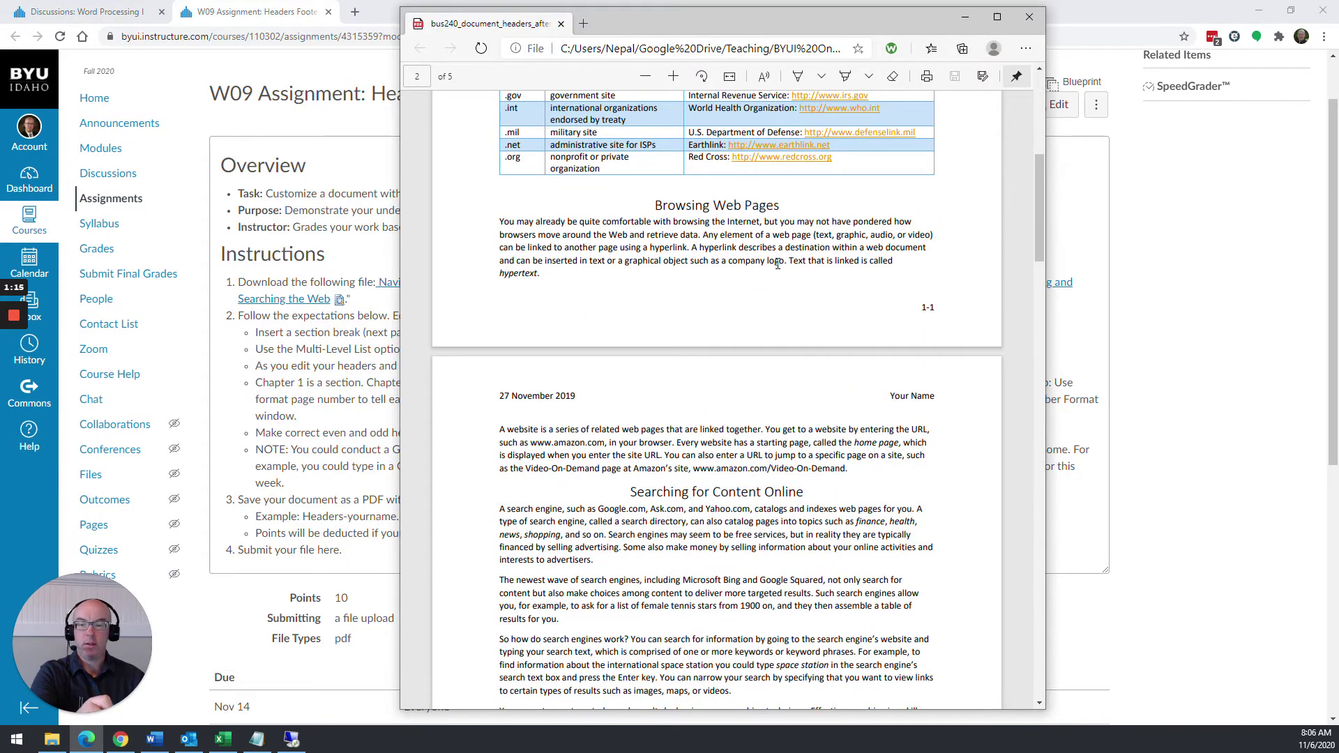
{"action": "scroll", "coordinate": [778, 269], "scroll_direction": "down", "scroll_amount": 5}
{"action": "scroll", "coordinate": [778, 264], "scroll_direction": "up", "scroll_amount": 5}
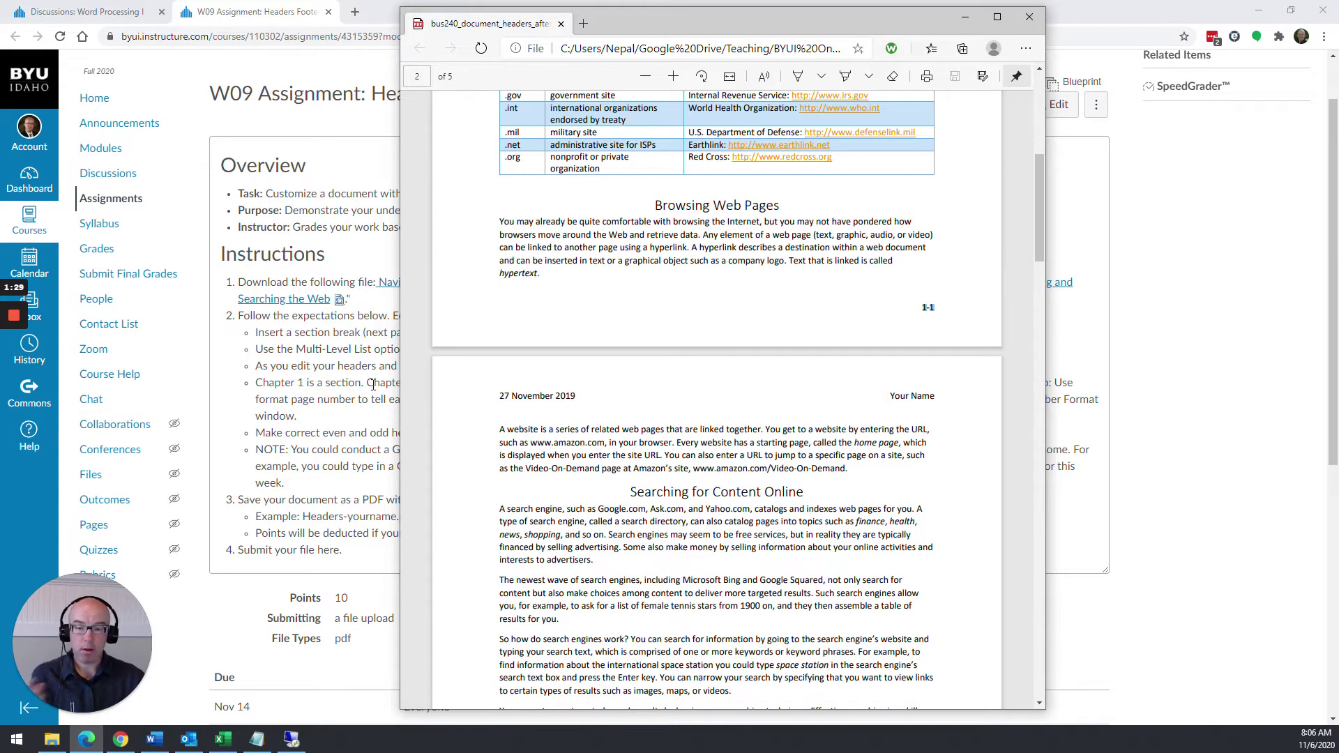
{"action": "left_click", "coordinate": [154, 740]}
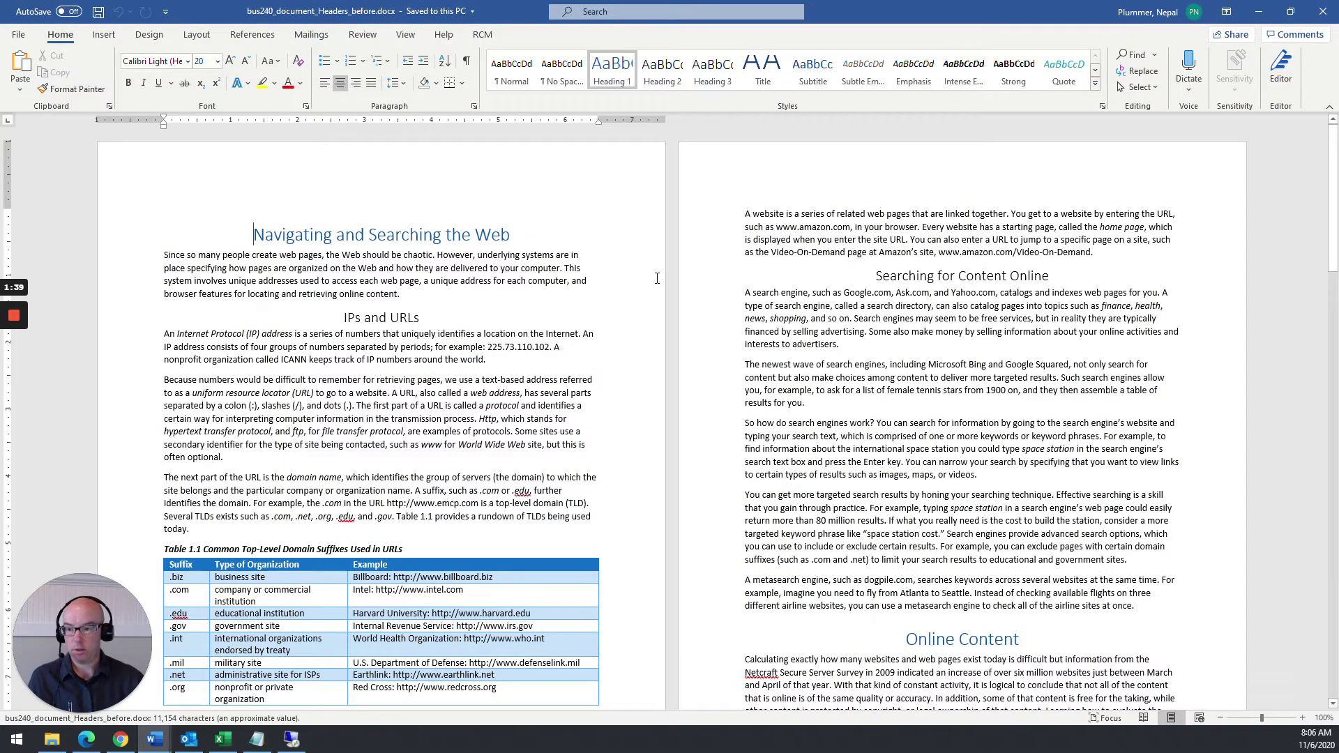
Step: Type the author's name into the page header
{"action": "double_click", "coordinate": [312, 182]}
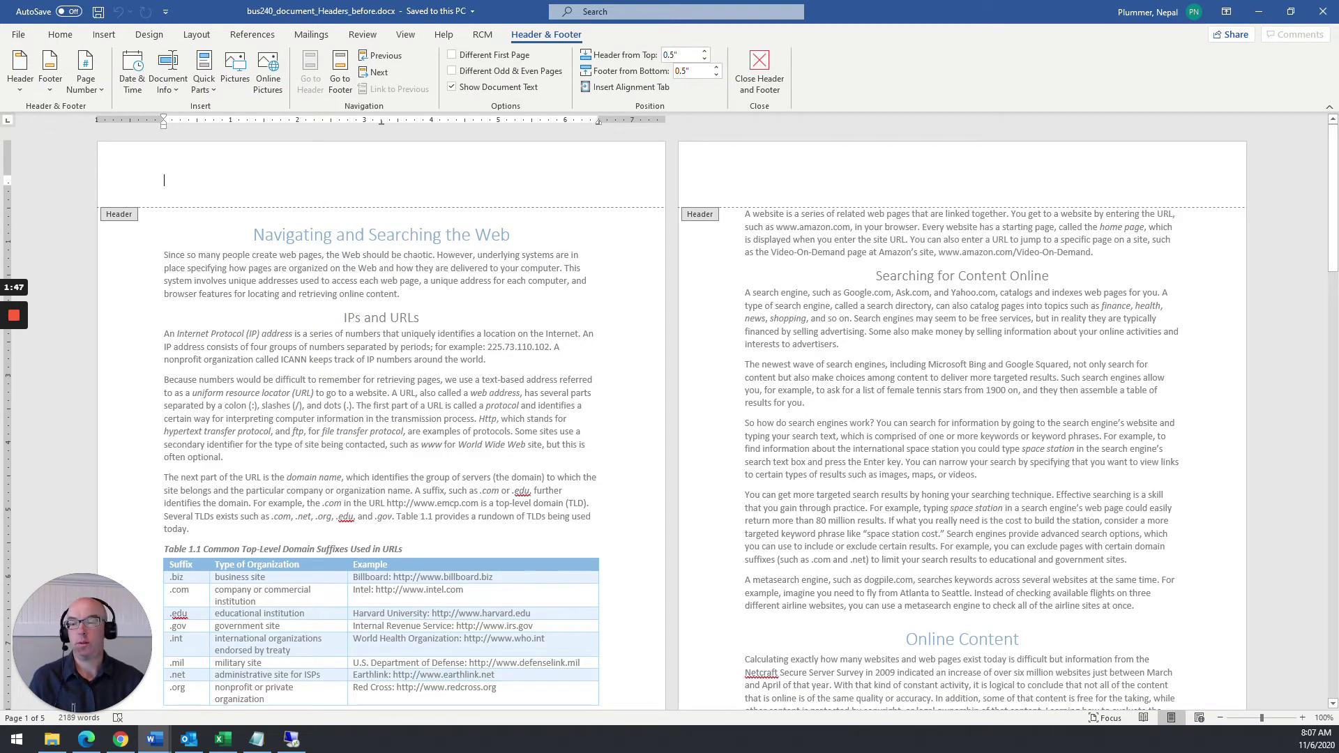
{"action": "type", "text": "Nepal Plummer"}
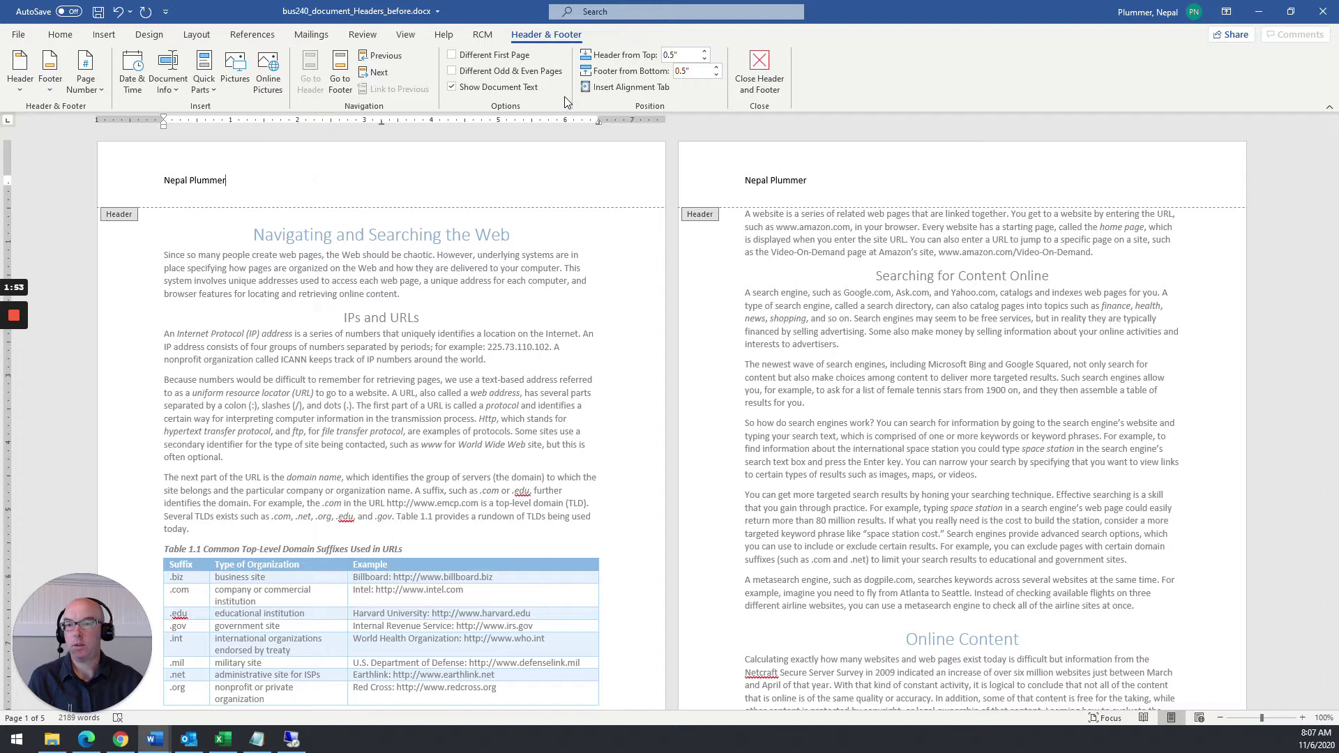
{"action": "left_click", "coordinate": [625, 86]}
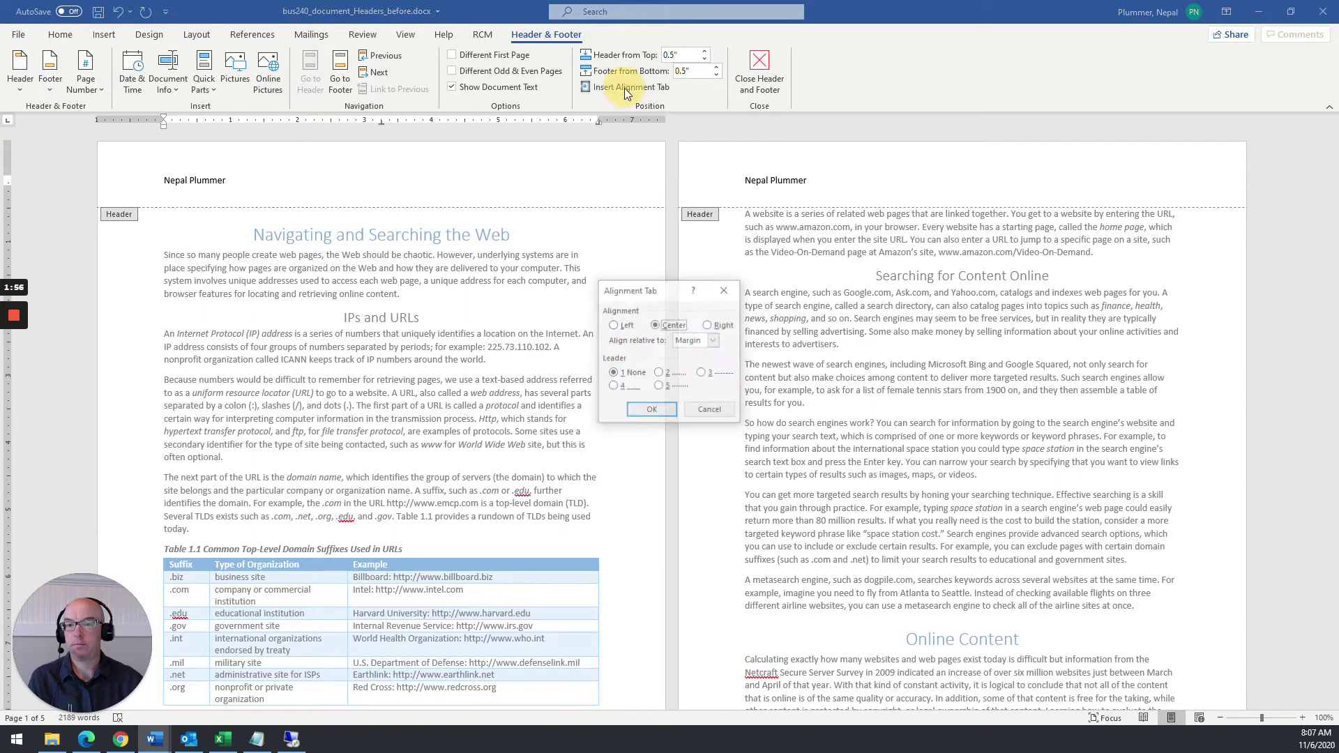
{"action": "left_click", "coordinate": [707, 411]}
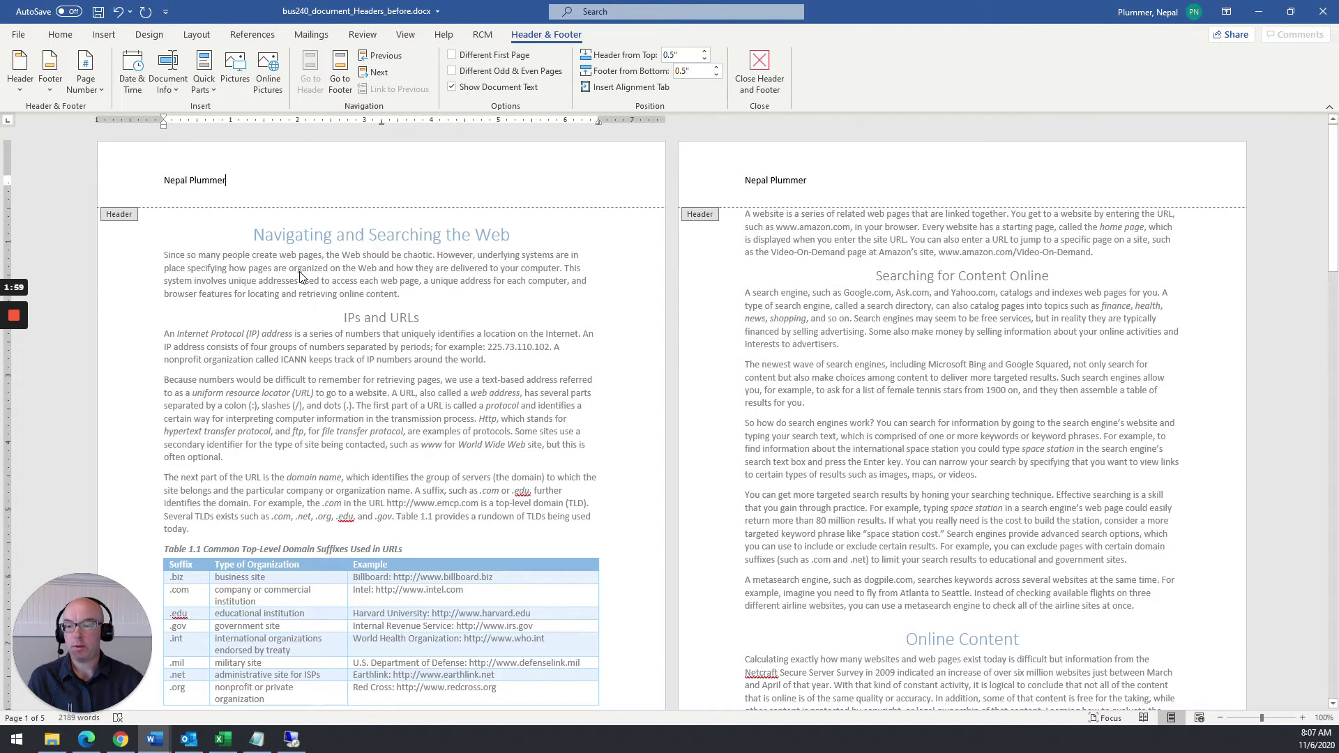
{"action": "double_click", "coordinate": [300, 272]}
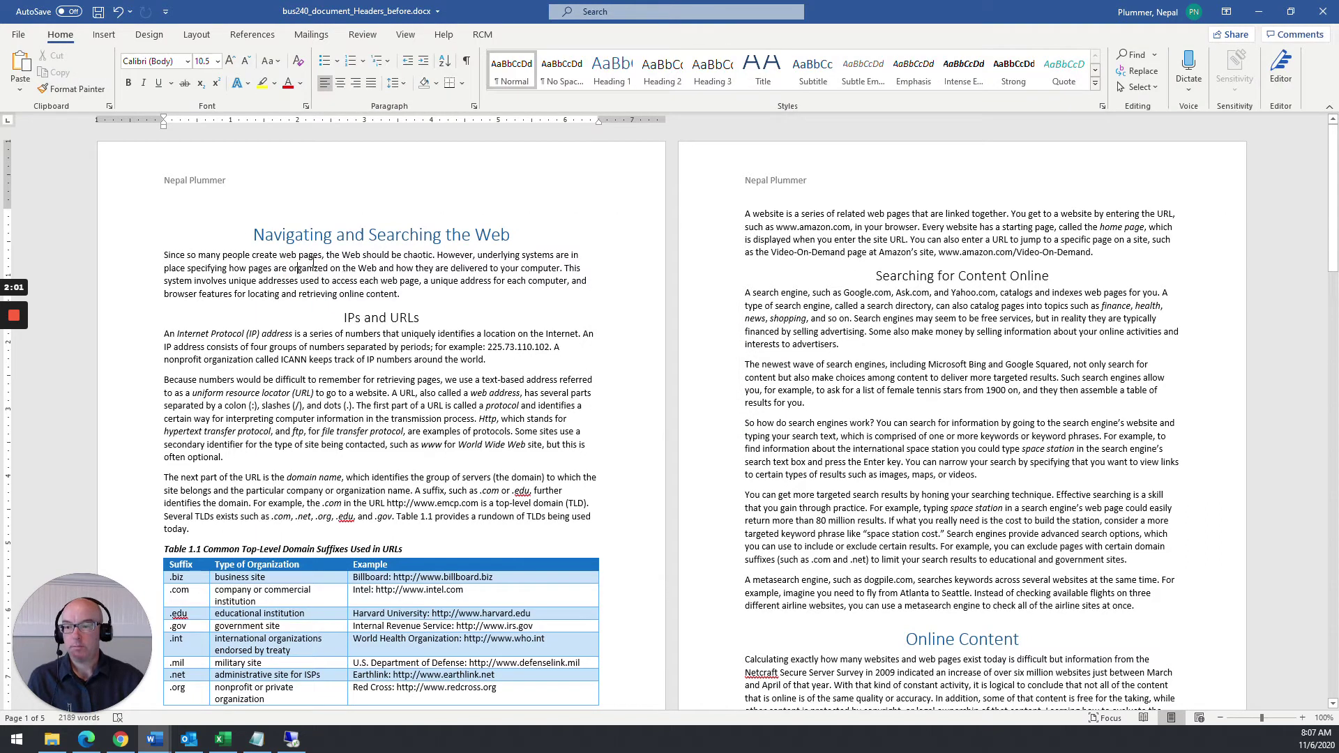
Step: Add a right-aligned tab and the 6 November 2020 date after the name, and enable Different Odd & Even Pages
{"action": "double_click", "coordinate": [246, 179]}
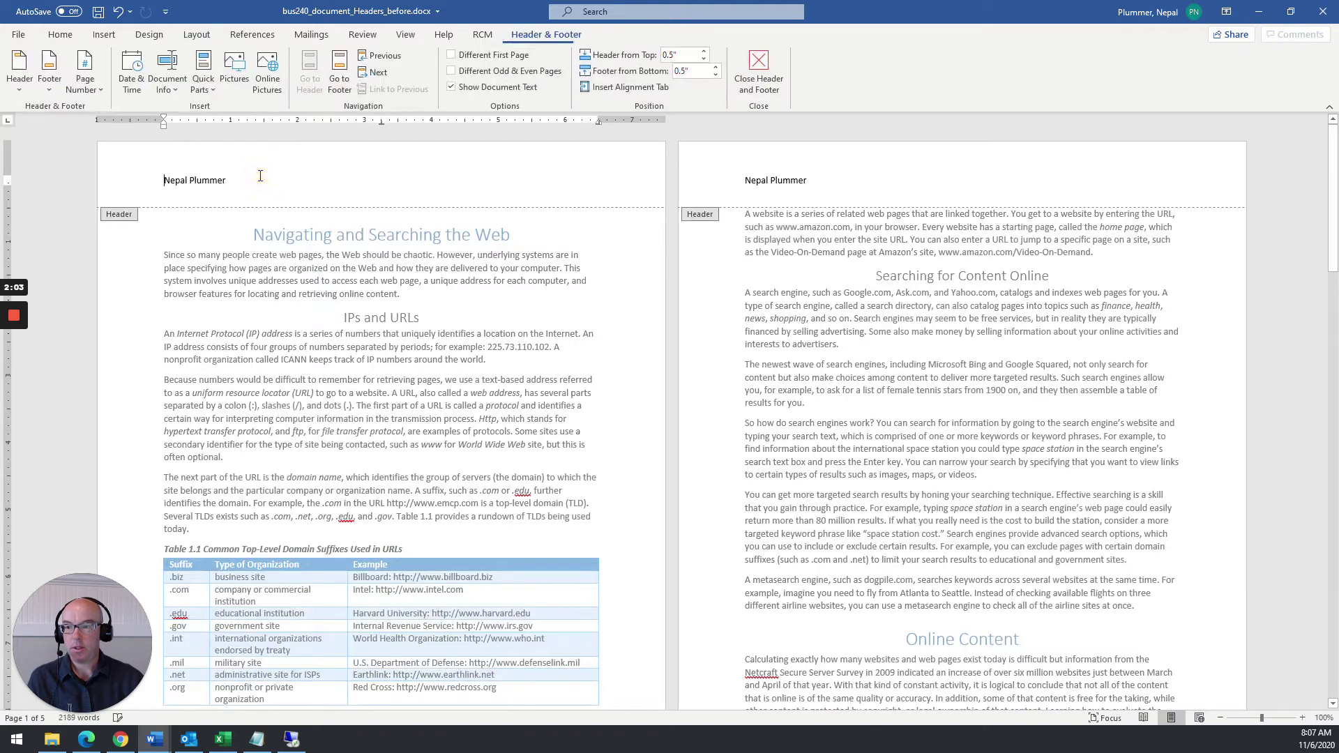
{"action": "left_click", "coordinate": [246, 178]}
{"action": "left_click", "coordinate": [627, 86]}
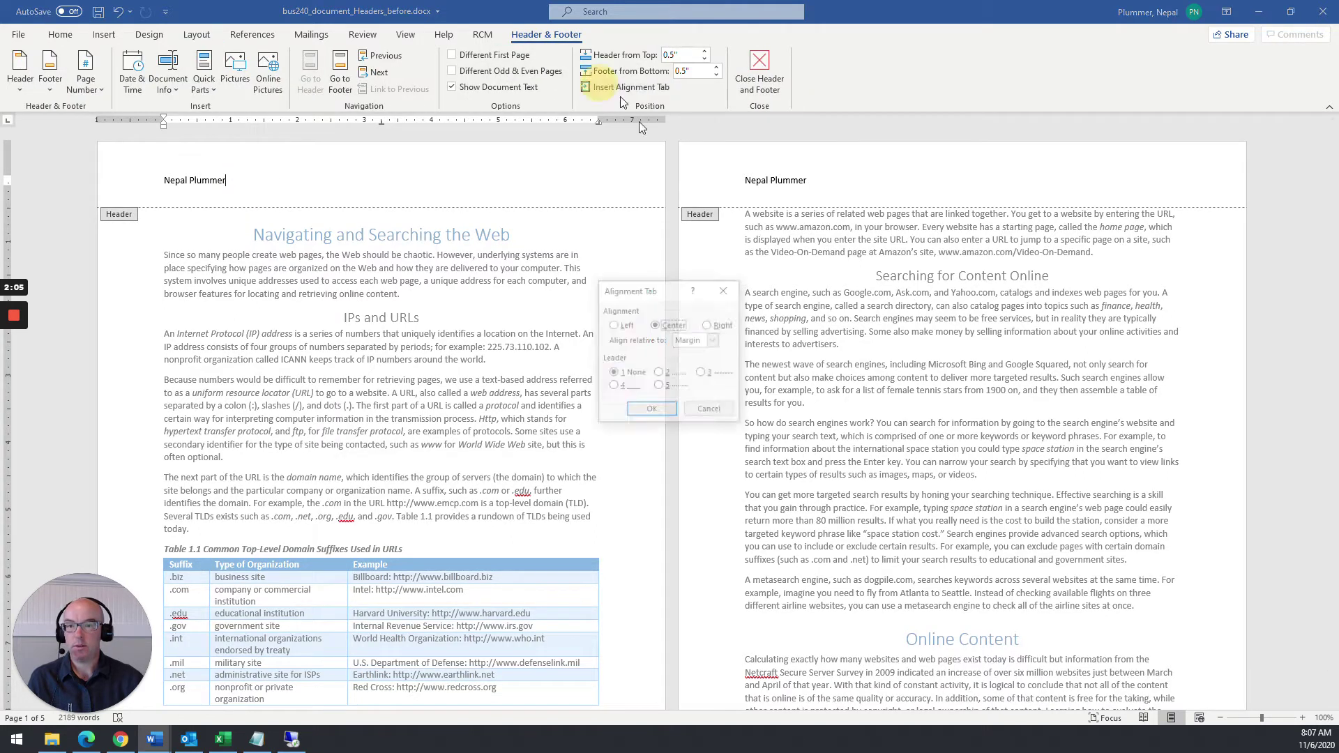
{"action": "left_click", "coordinate": [656, 325]}
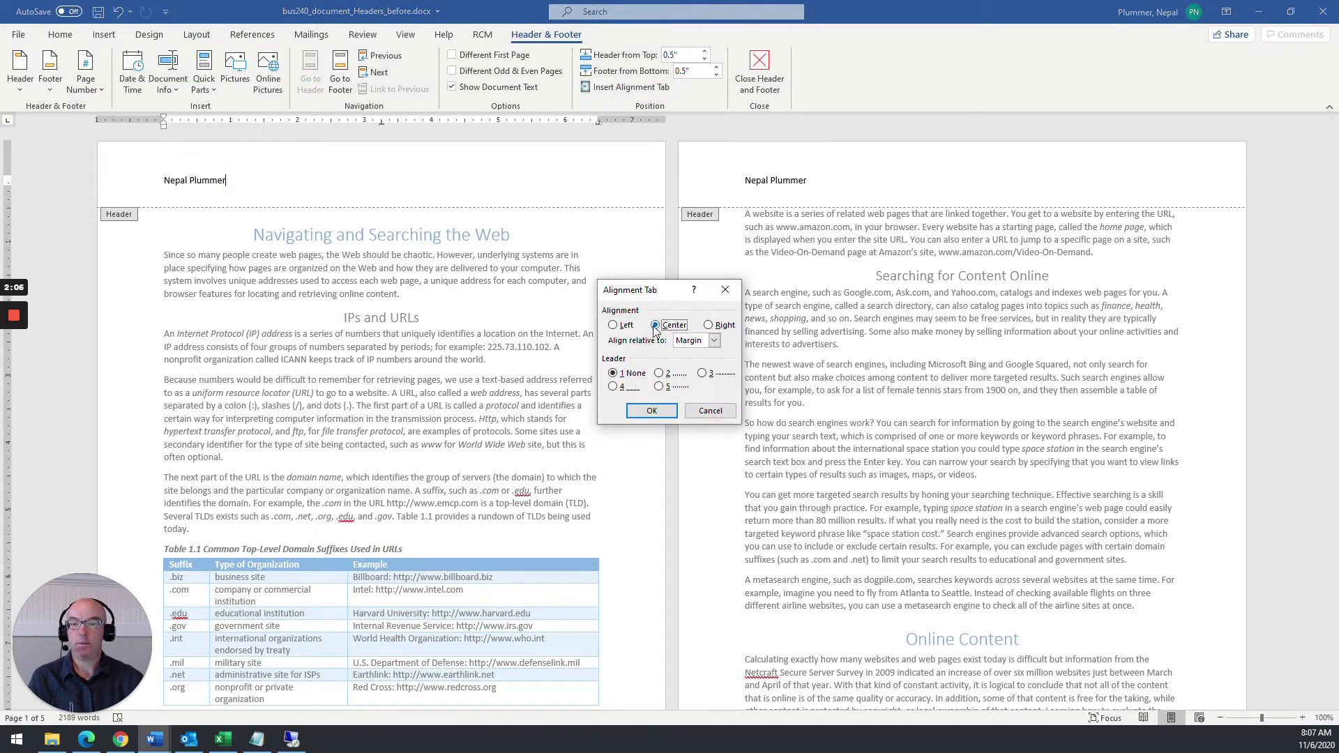
{"action": "left_click", "coordinate": [650, 411]}
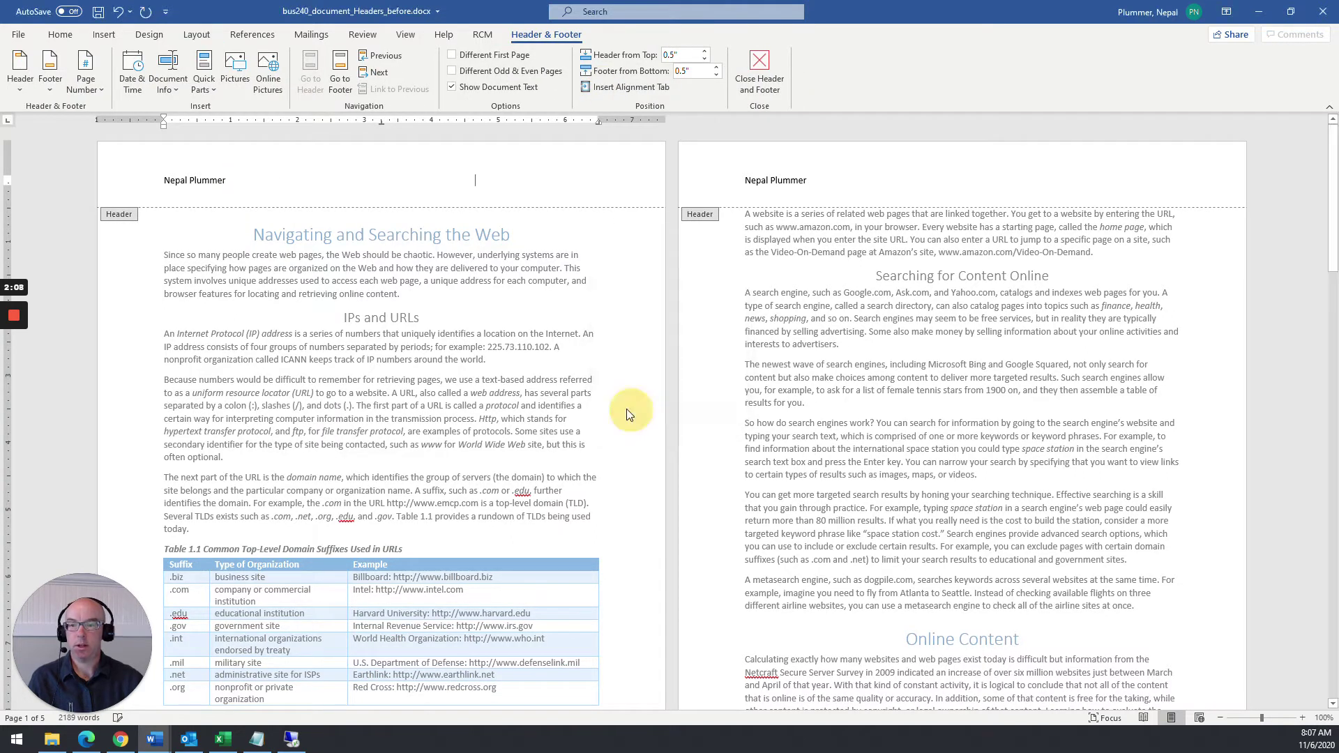
{"action": "left_click", "coordinate": [132, 78]}
{"action": "left_click", "coordinate": [528, 343]}
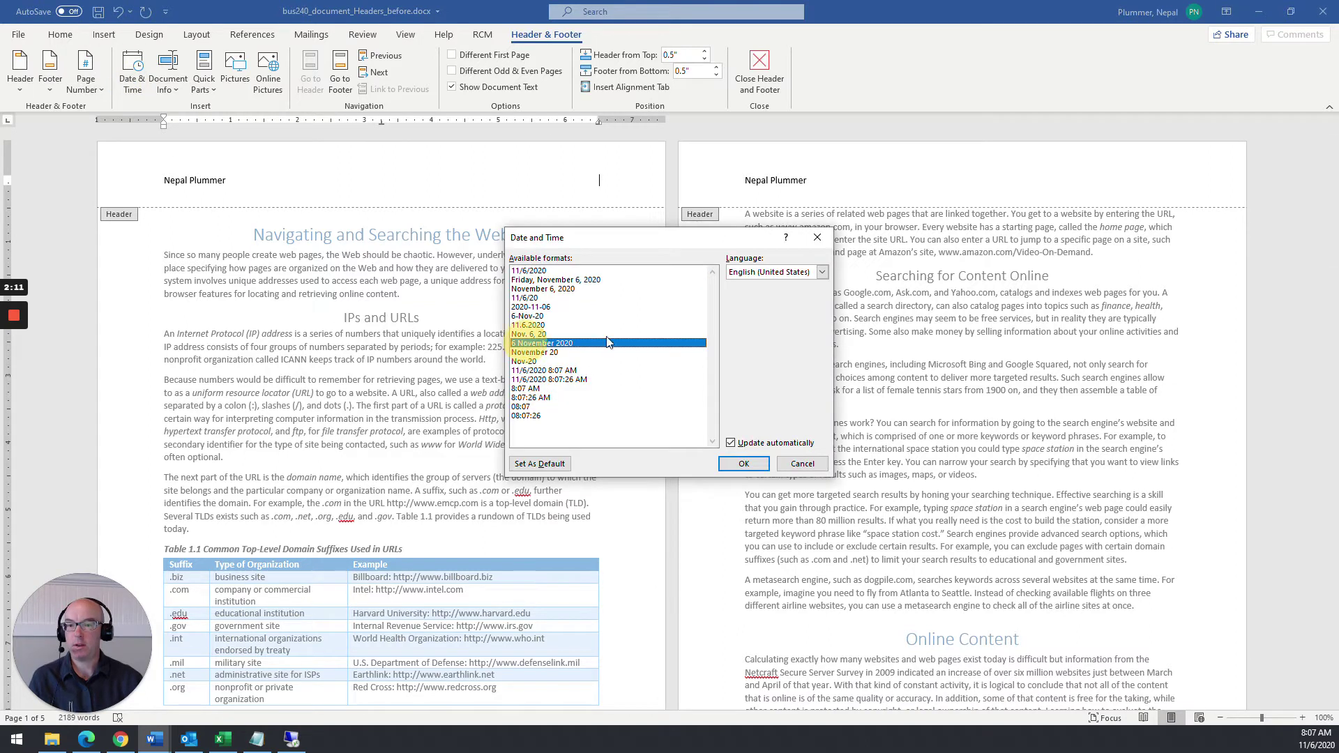
{"action": "left_click", "coordinate": [743, 463]}
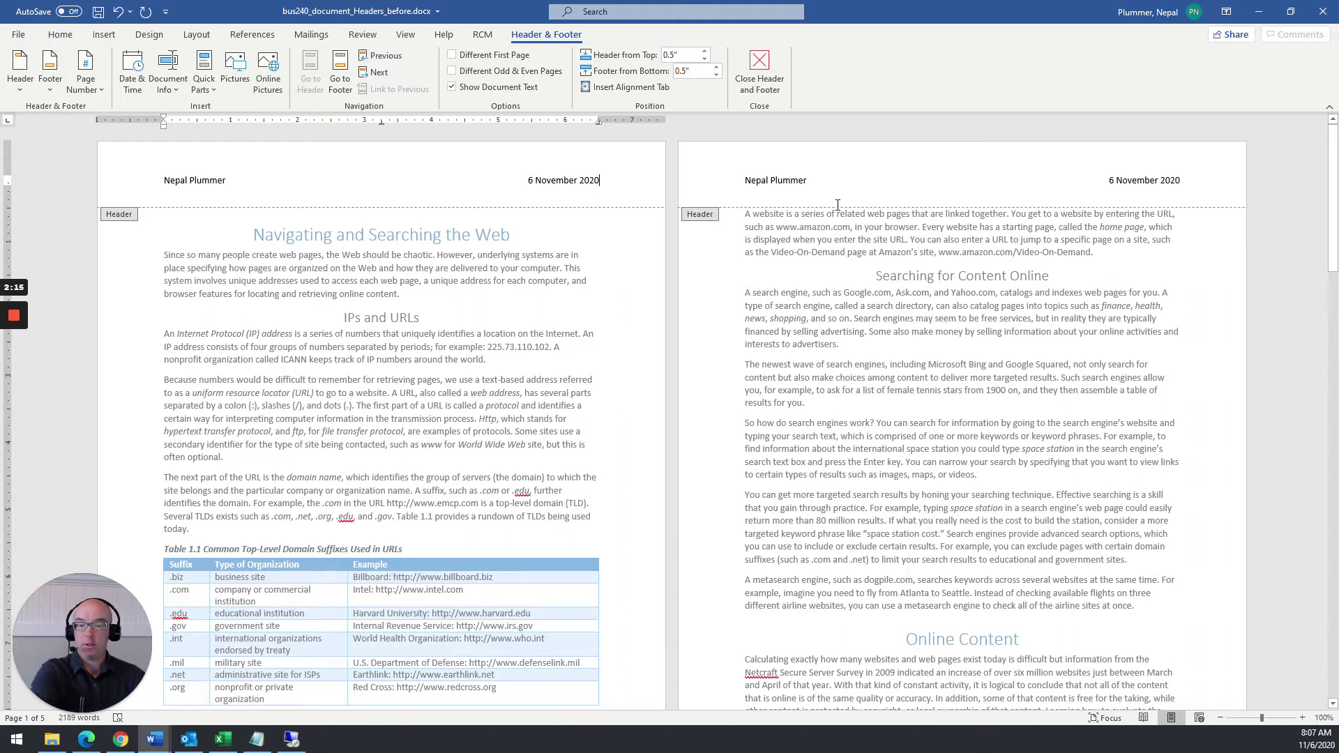
{"action": "left_click", "coordinate": [808, 180]}
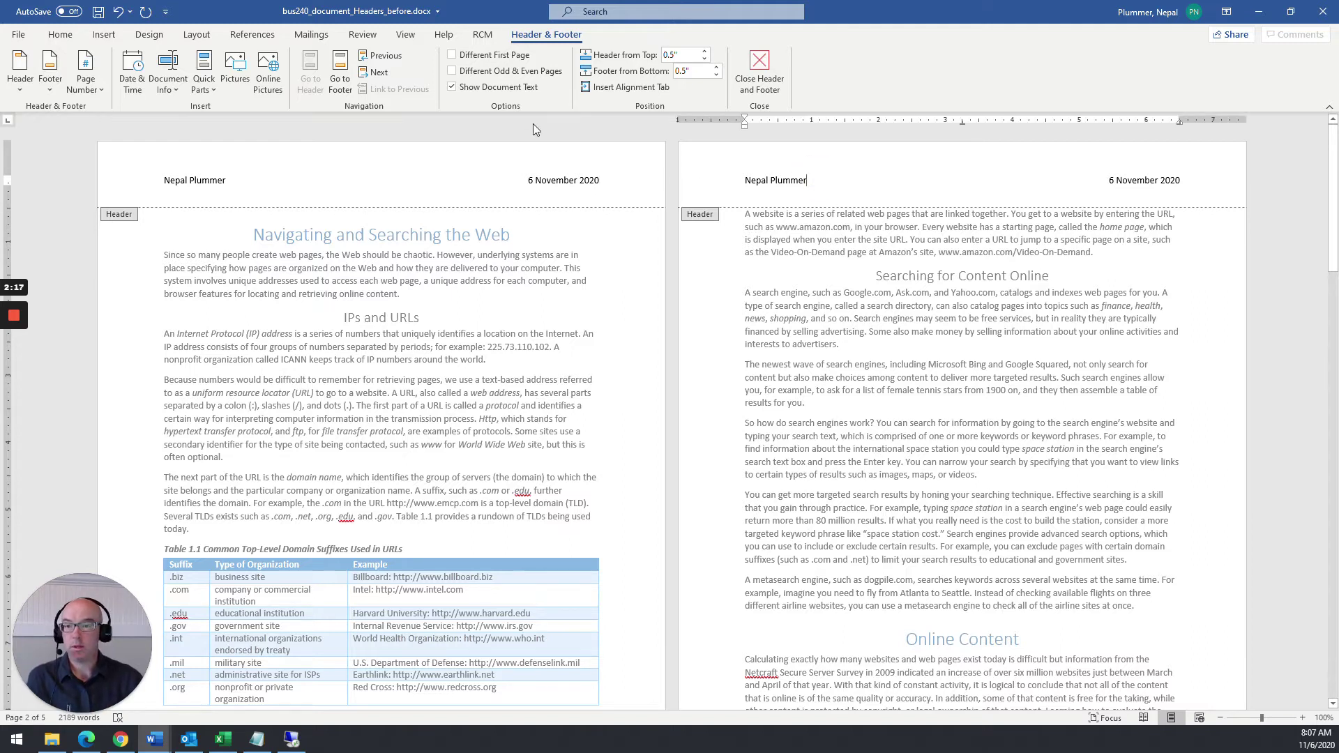
{"action": "left_click", "coordinate": [481, 70]}
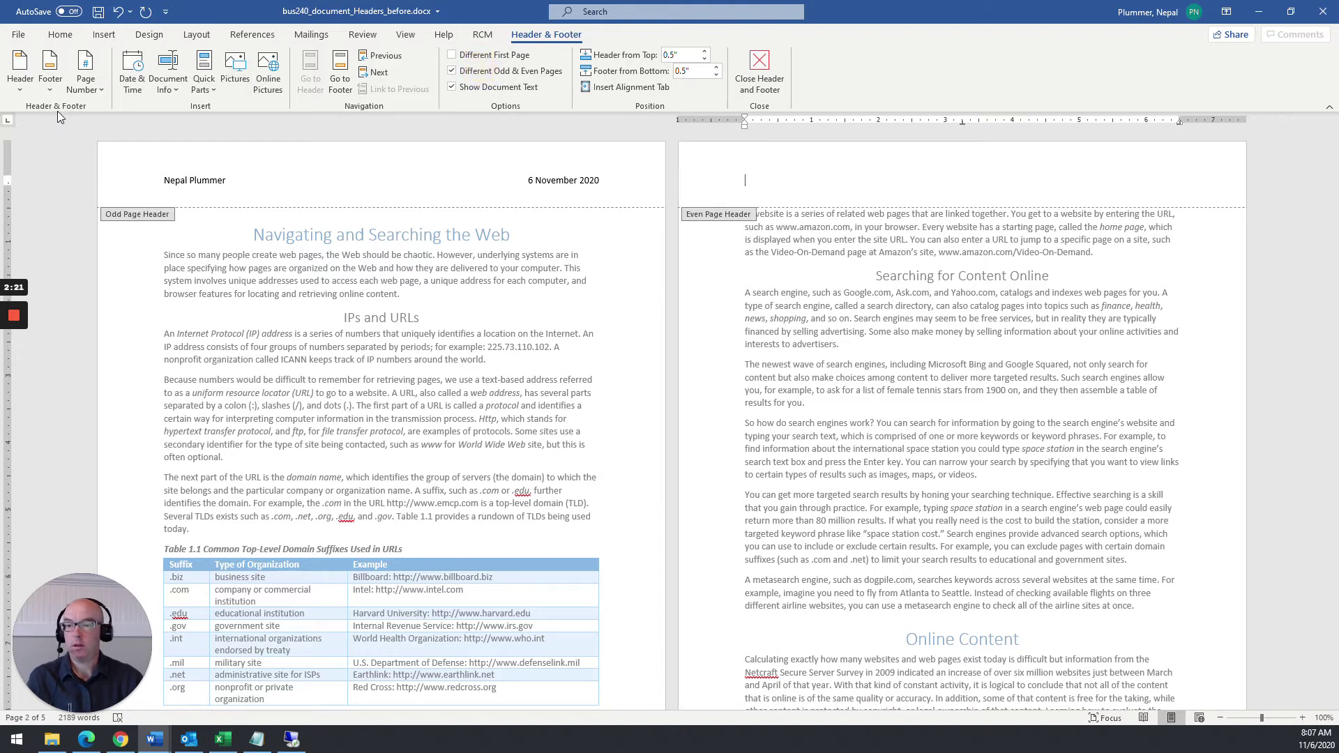
Step: Fill the even-page header with the 6 November 2020 date, a right-aligned tab, and the author's name
{"action": "left_click", "coordinate": [133, 83]}
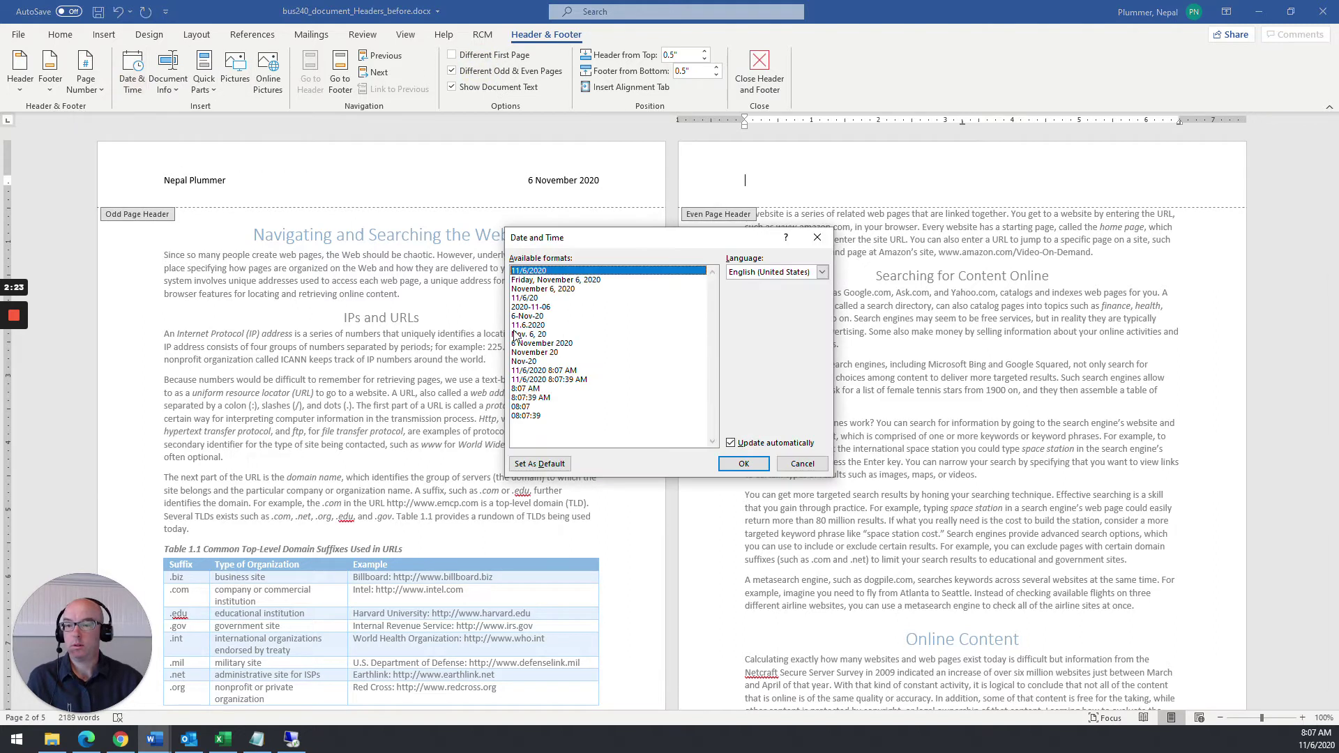
{"action": "left_click", "coordinate": [533, 343]}
{"action": "left_click", "coordinate": [743, 464]}
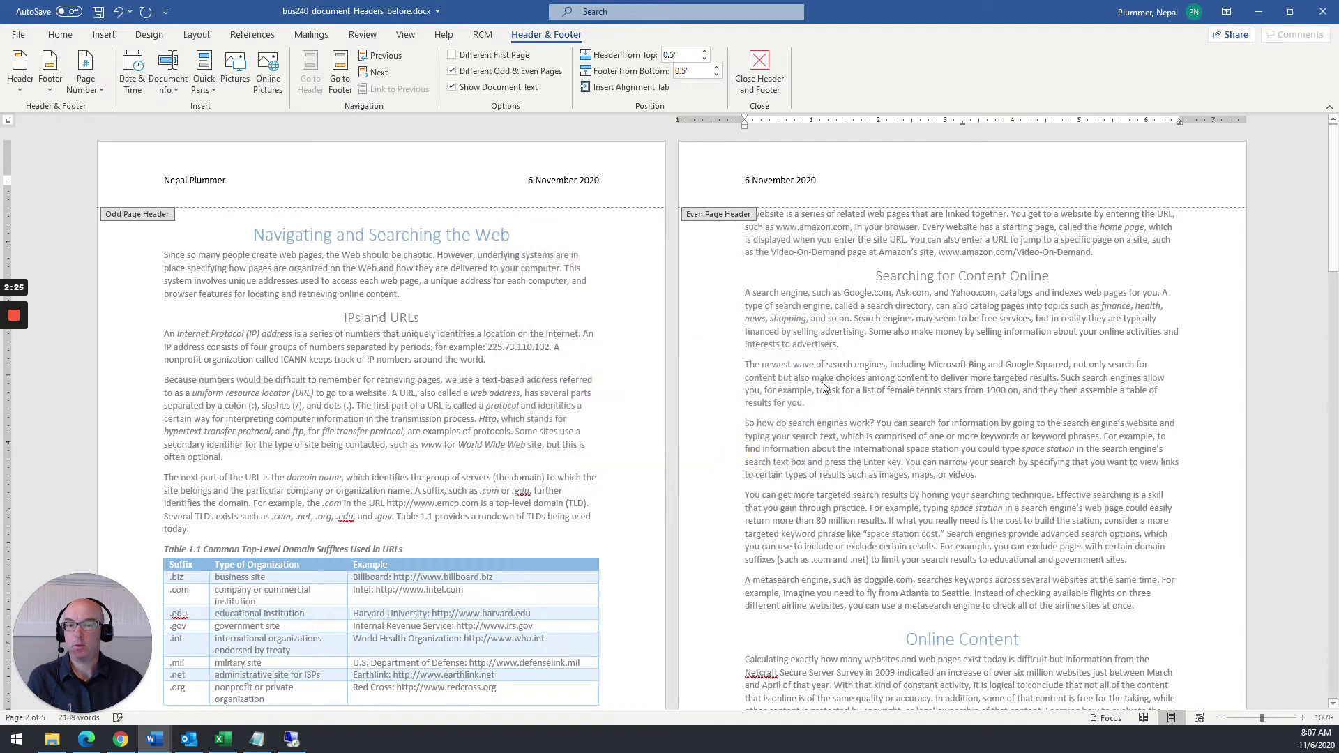
{"action": "left_click", "coordinate": [610, 89]}
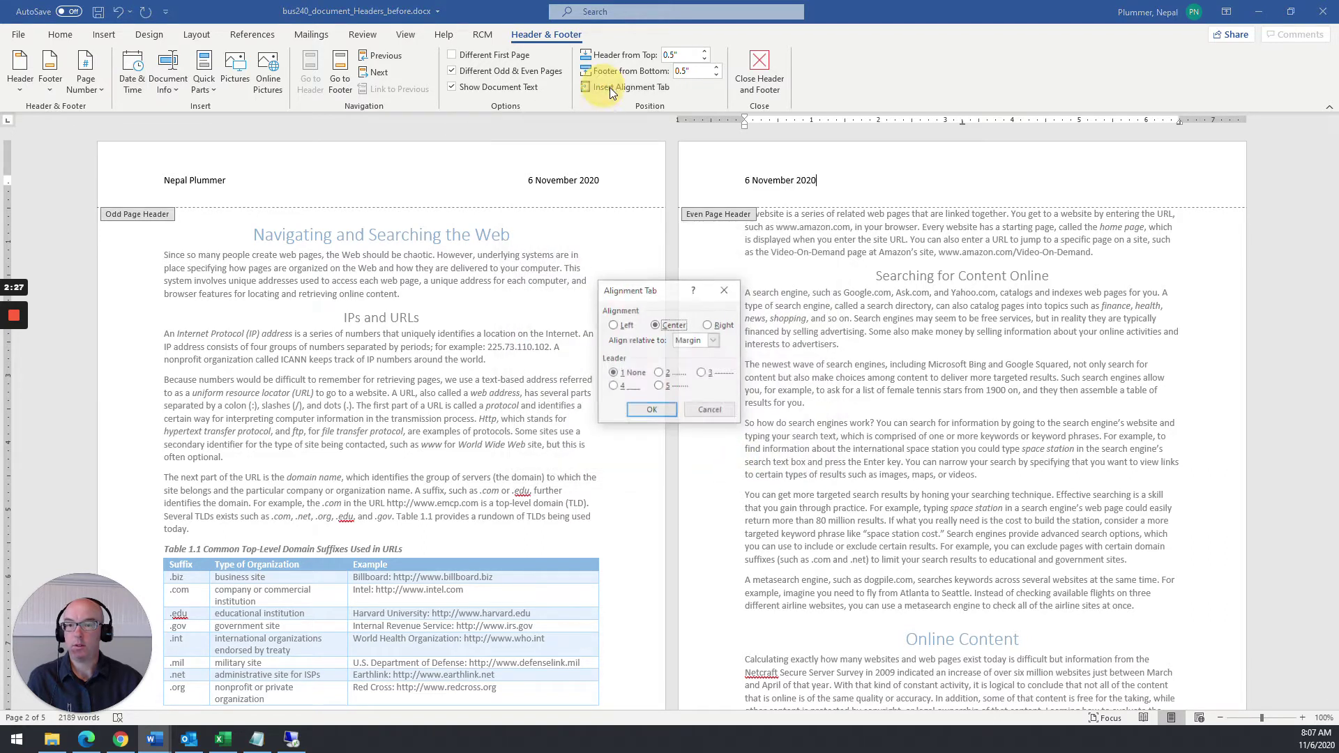
{"action": "left_click", "coordinate": [707, 325]}
{"action": "left_click", "coordinate": [651, 409]}
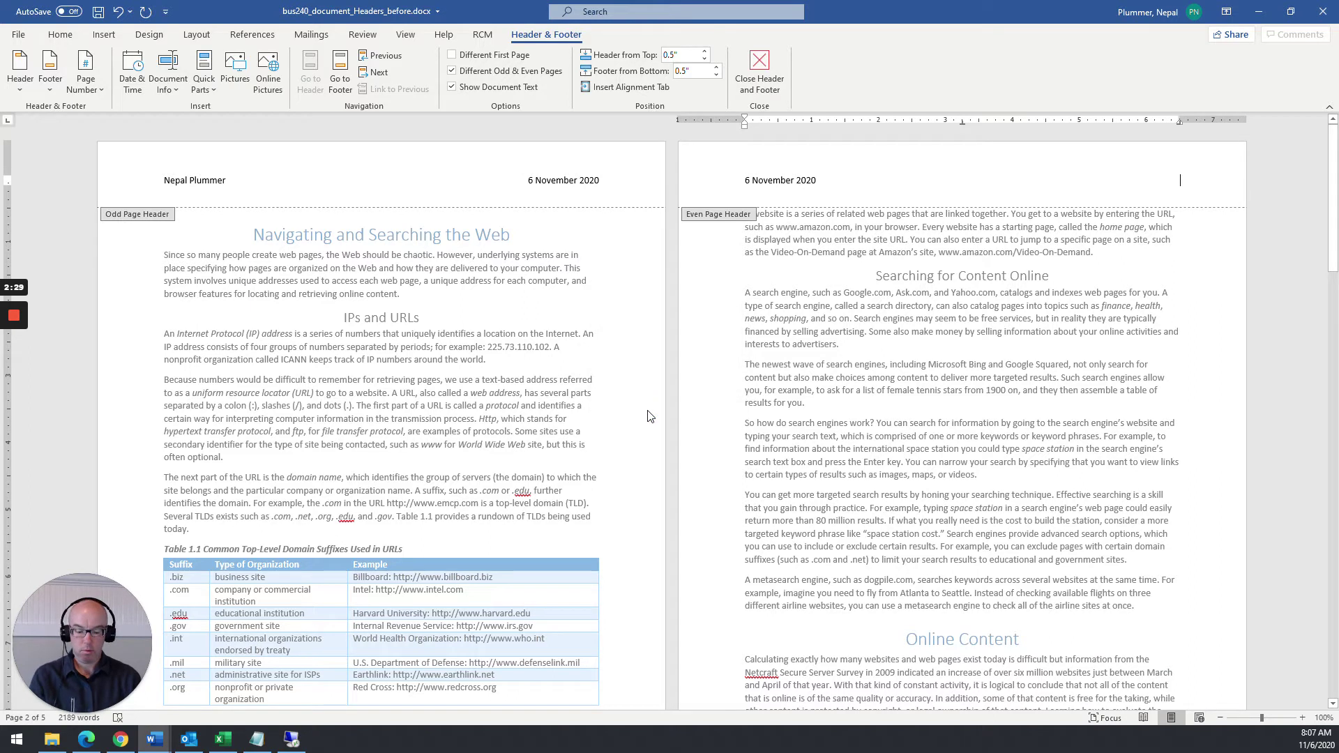
{"action": "type", "text": "Nepal Plummer"}
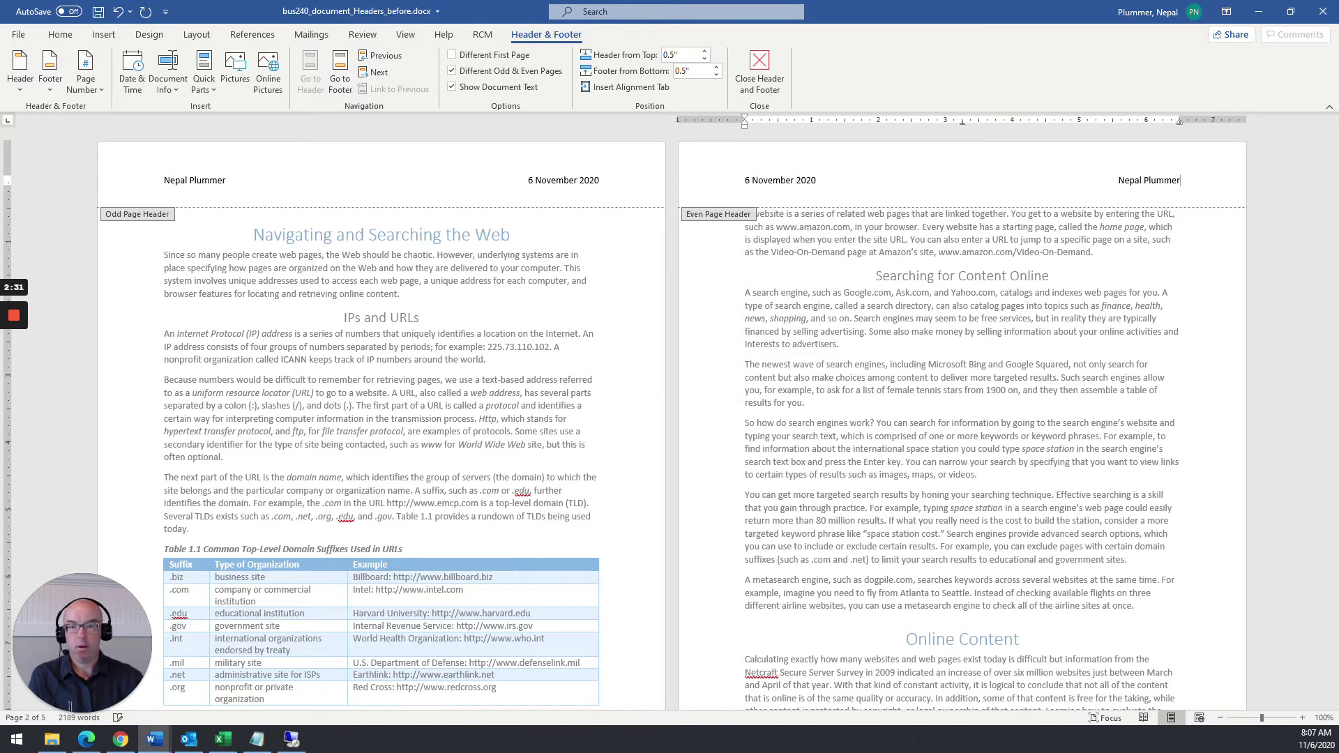
{"action": "scroll", "coordinate": [443, 419], "scroll_direction": "down", "scroll_amount": 10}
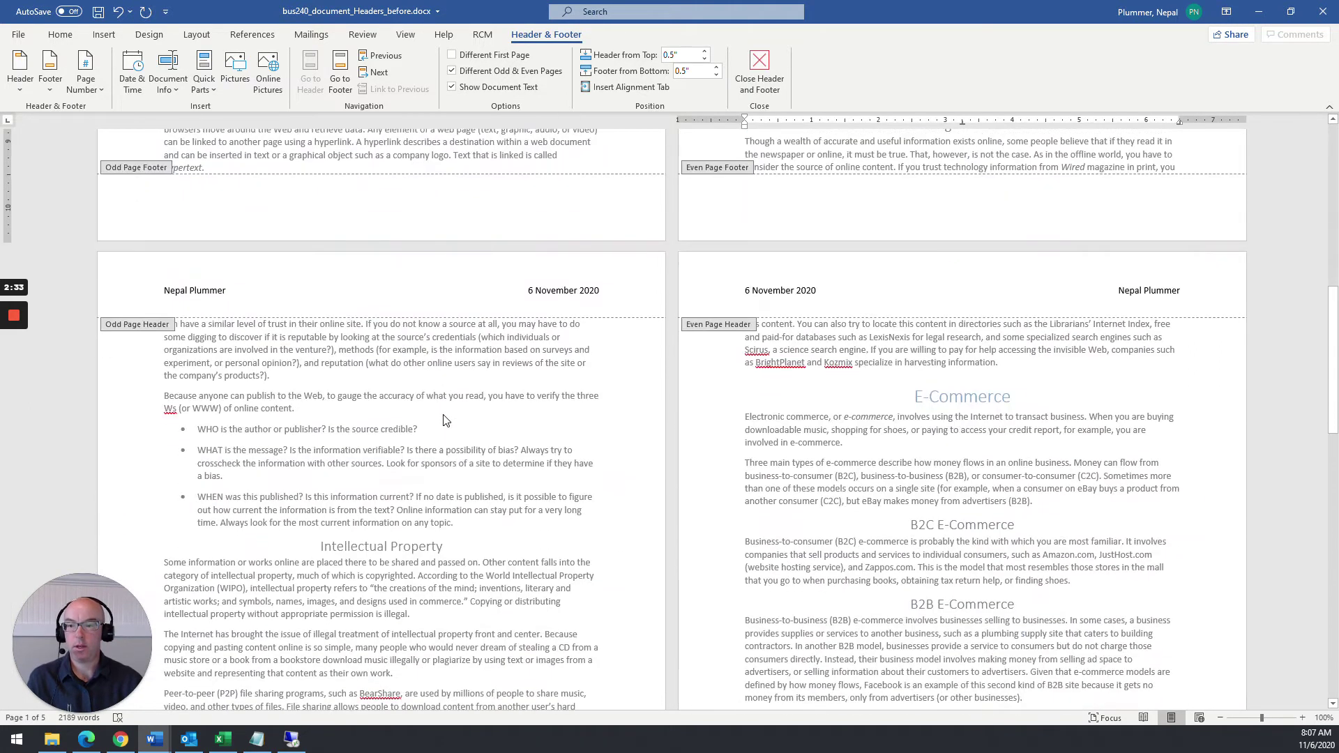
{"action": "scroll", "coordinate": [444, 419], "scroll_direction": "up", "scroll_amount": 10}
{"action": "scroll", "coordinate": [413, 429], "scroll_direction": "down", "scroll_amount": 7}
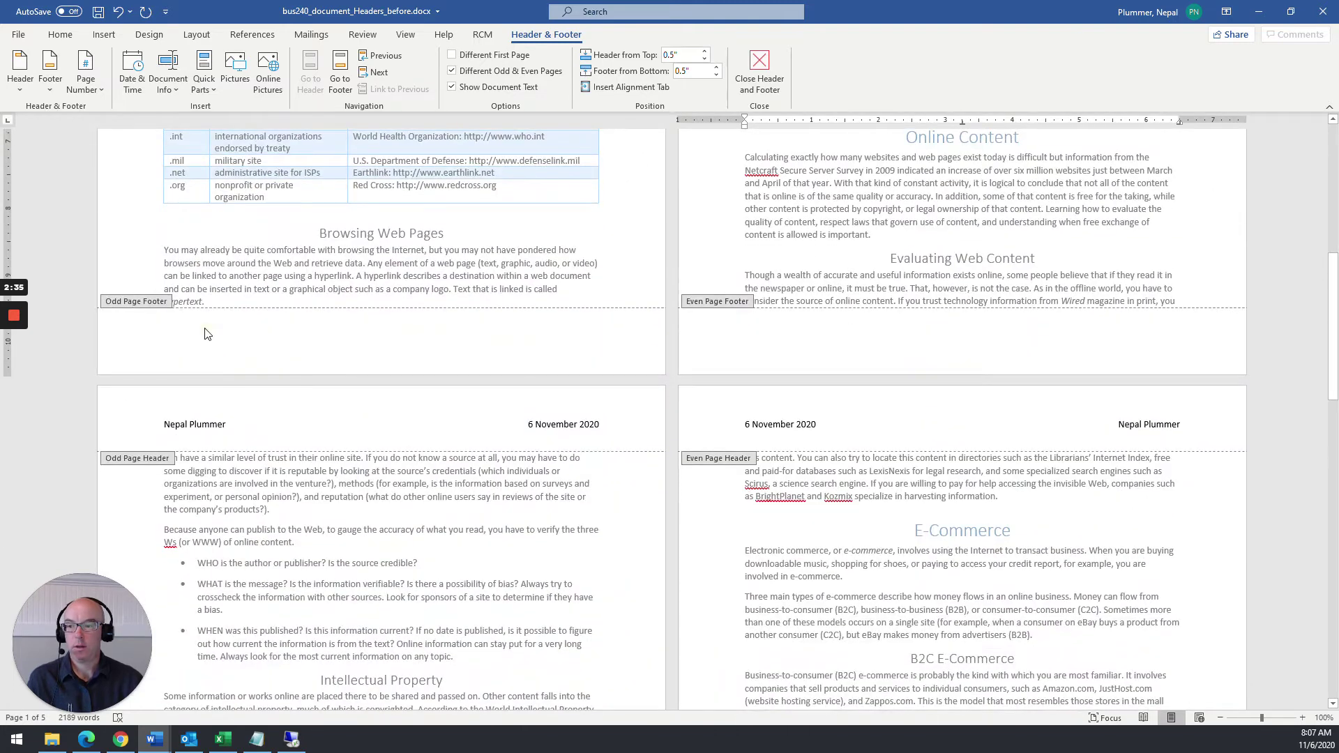
{"action": "scroll", "coordinate": [289, 334], "scroll_direction": "up", "scroll_amount": 10}
{"action": "scroll", "coordinate": [223, 299], "scroll_direction": "down", "scroll_amount": 11}
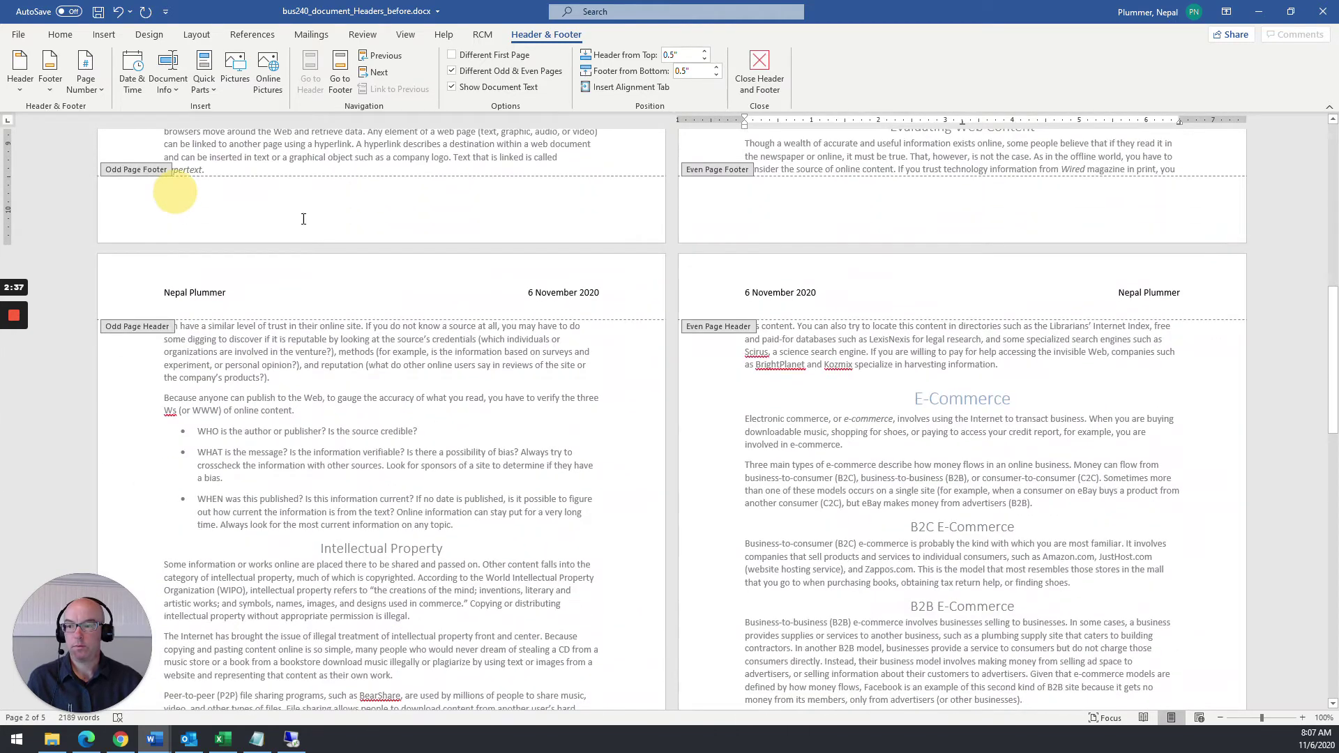
{"action": "left_click", "coordinate": [169, 204]}
{"action": "scroll", "coordinate": [218, 208], "scroll_direction": "up", "scroll_amount": 8}
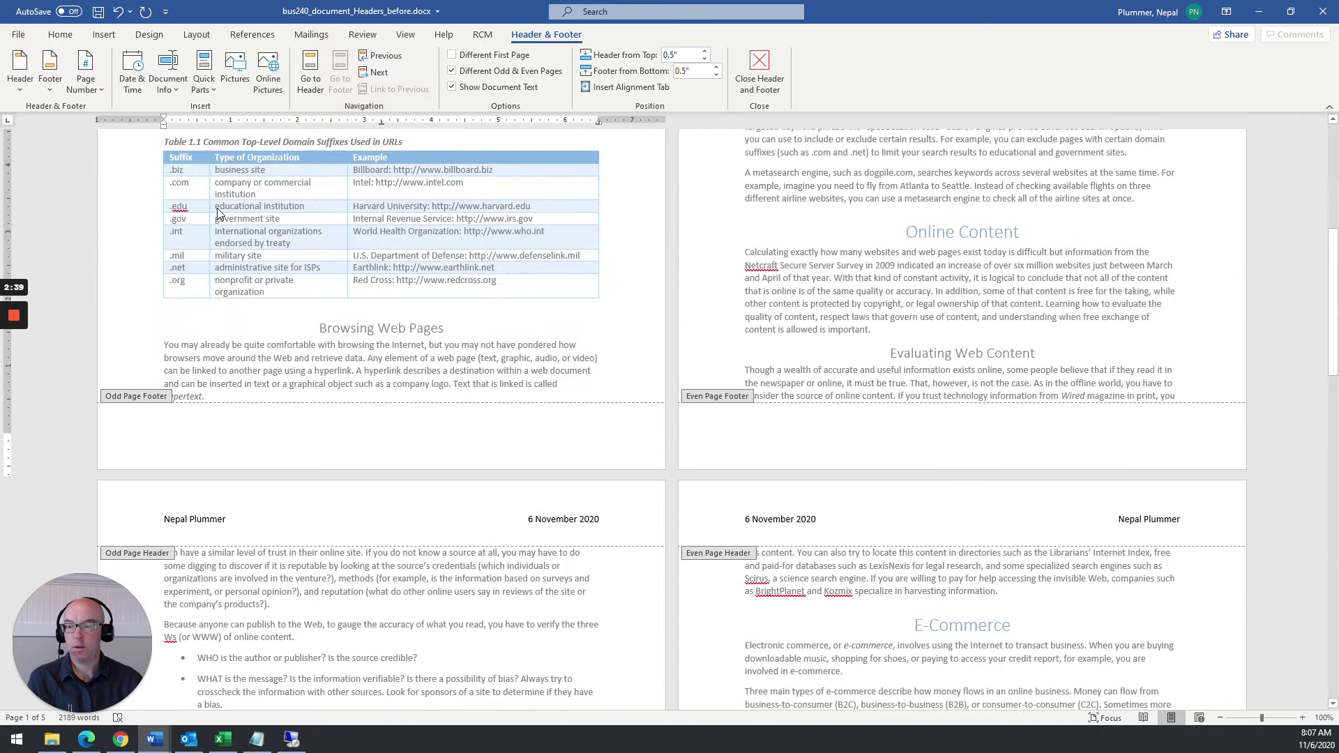
{"action": "scroll", "coordinate": [217, 212], "scroll_direction": "down", "scroll_amount": 4}
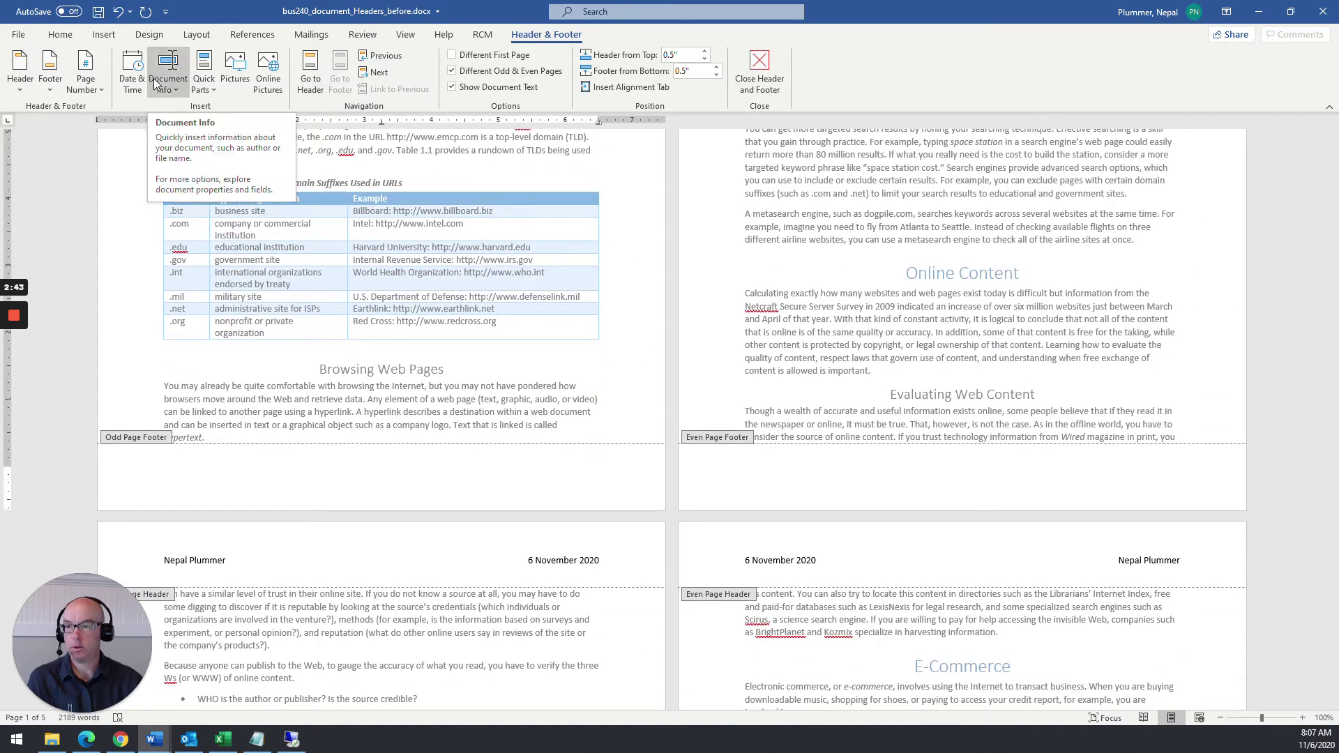
{"action": "left_click", "coordinate": [96, 89]}
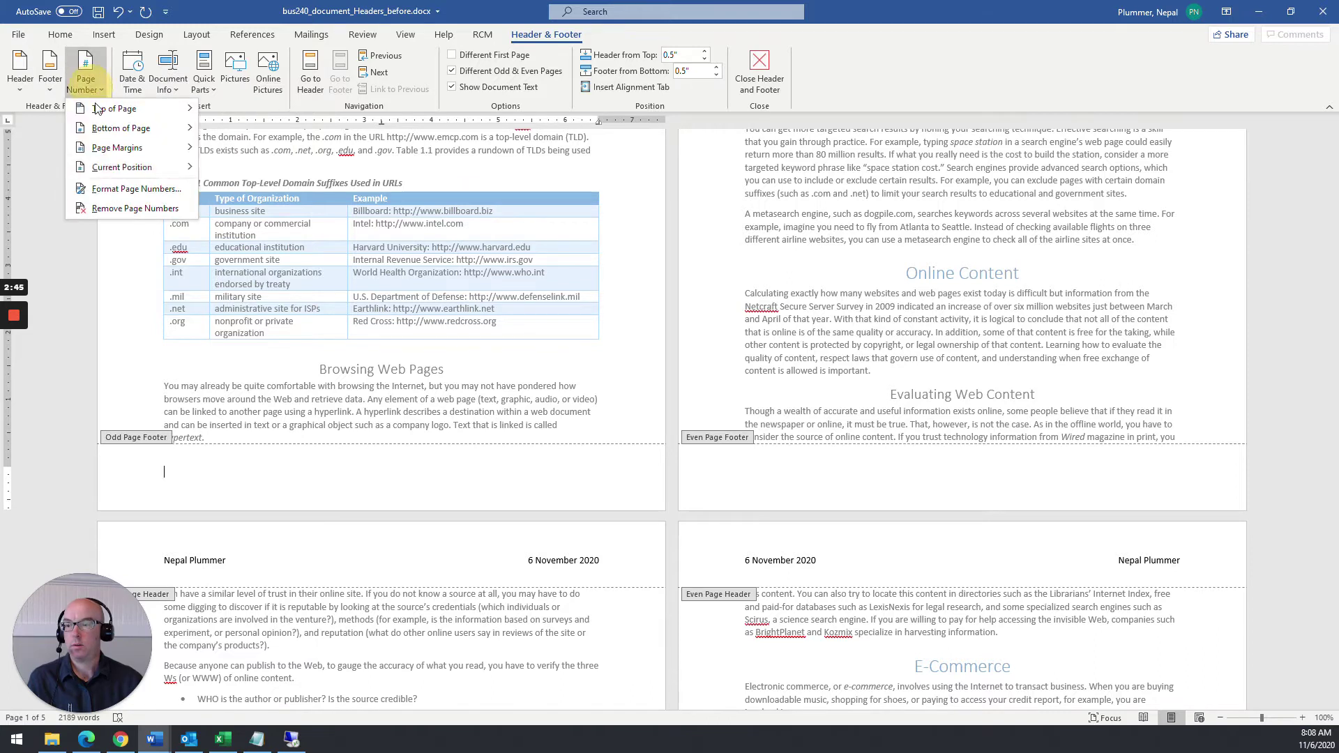
{"action": "left_click", "coordinate": [105, 190]}
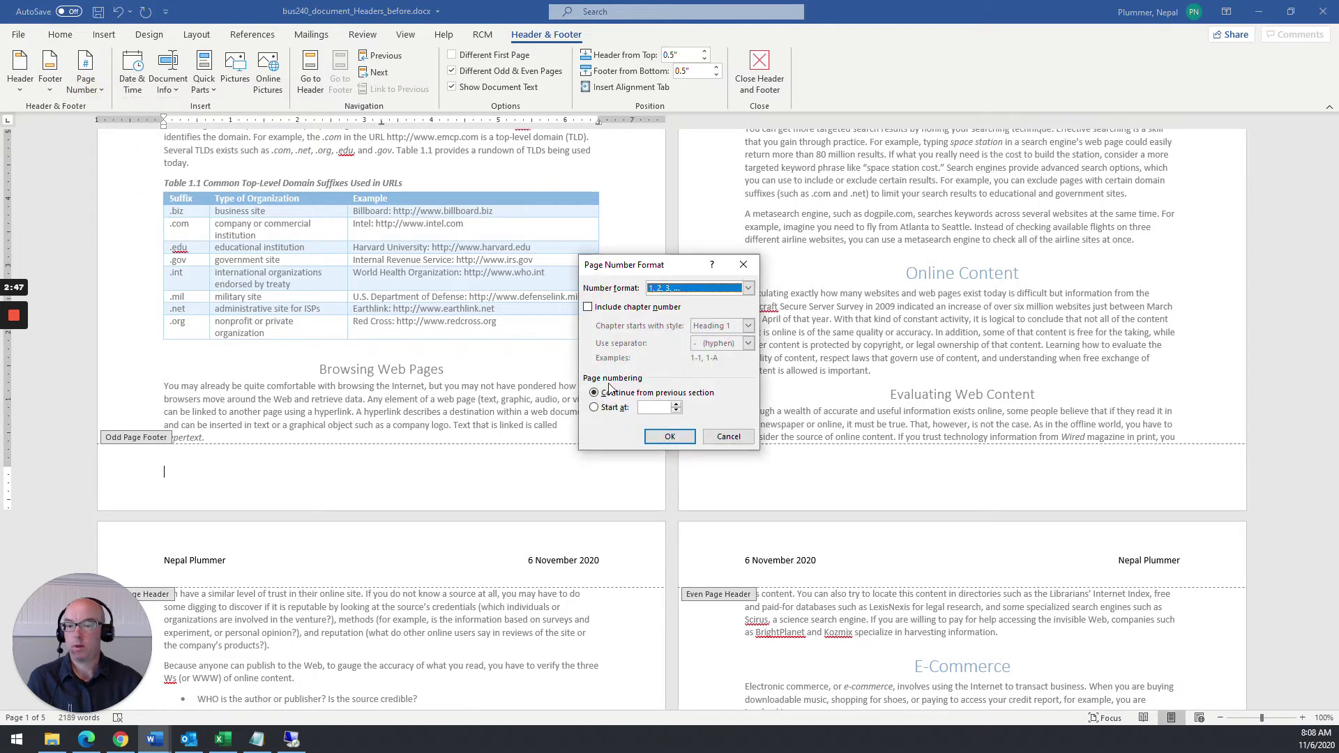
{"action": "left_click", "coordinate": [598, 308]}
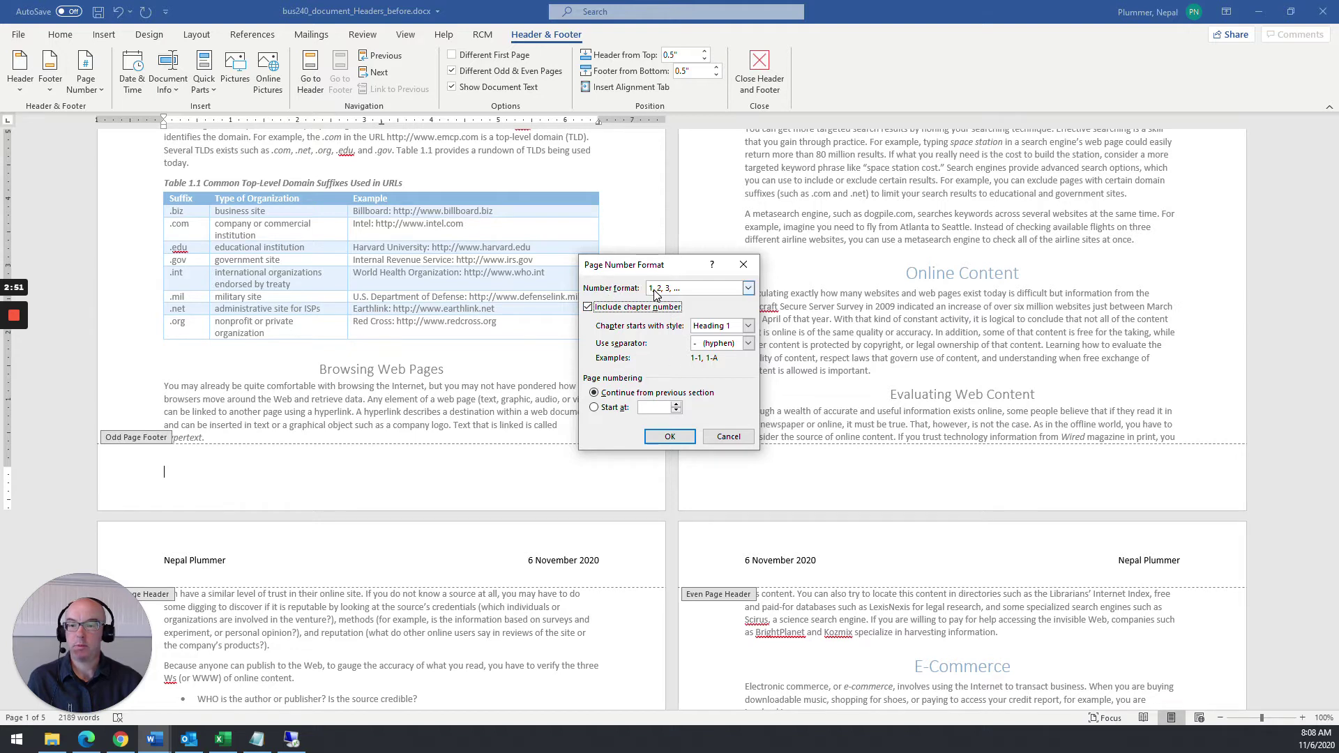
{"action": "left_click", "coordinate": [594, 408]}
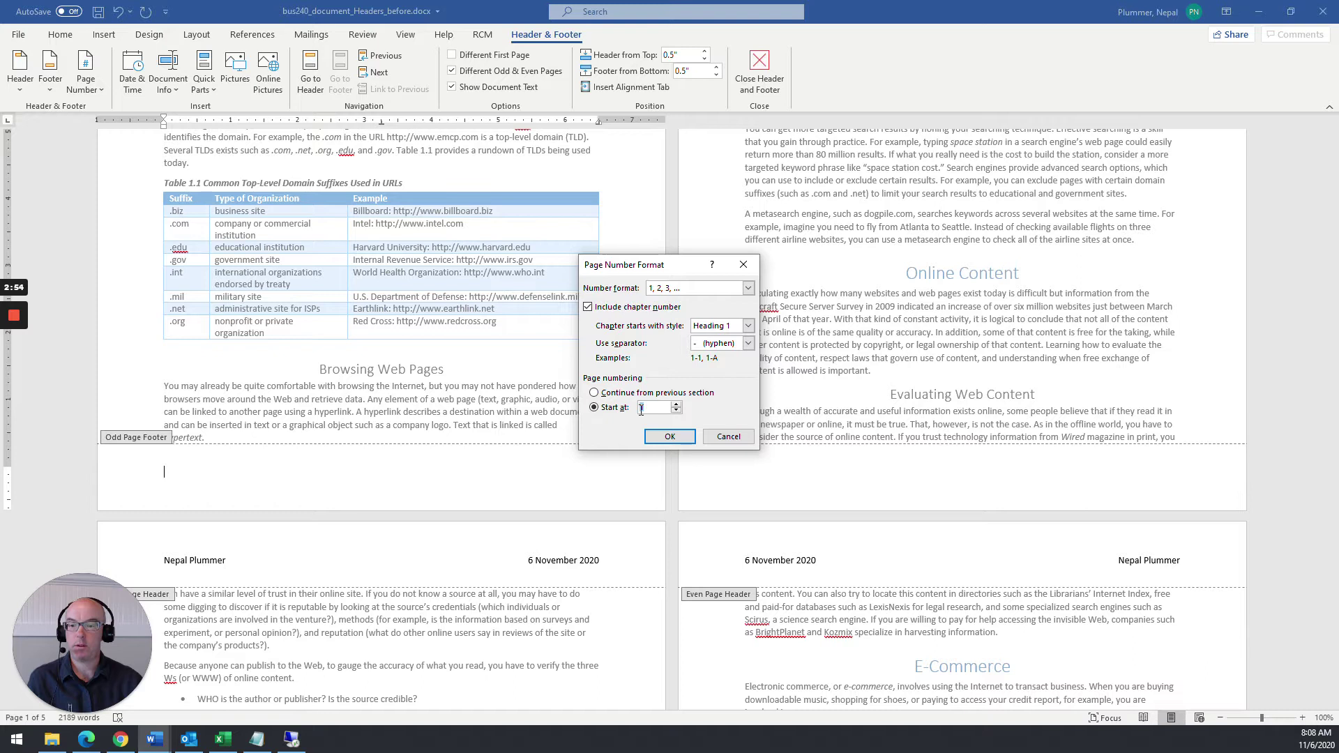
{"action": "left_click", "coordinate": [663, 438]}
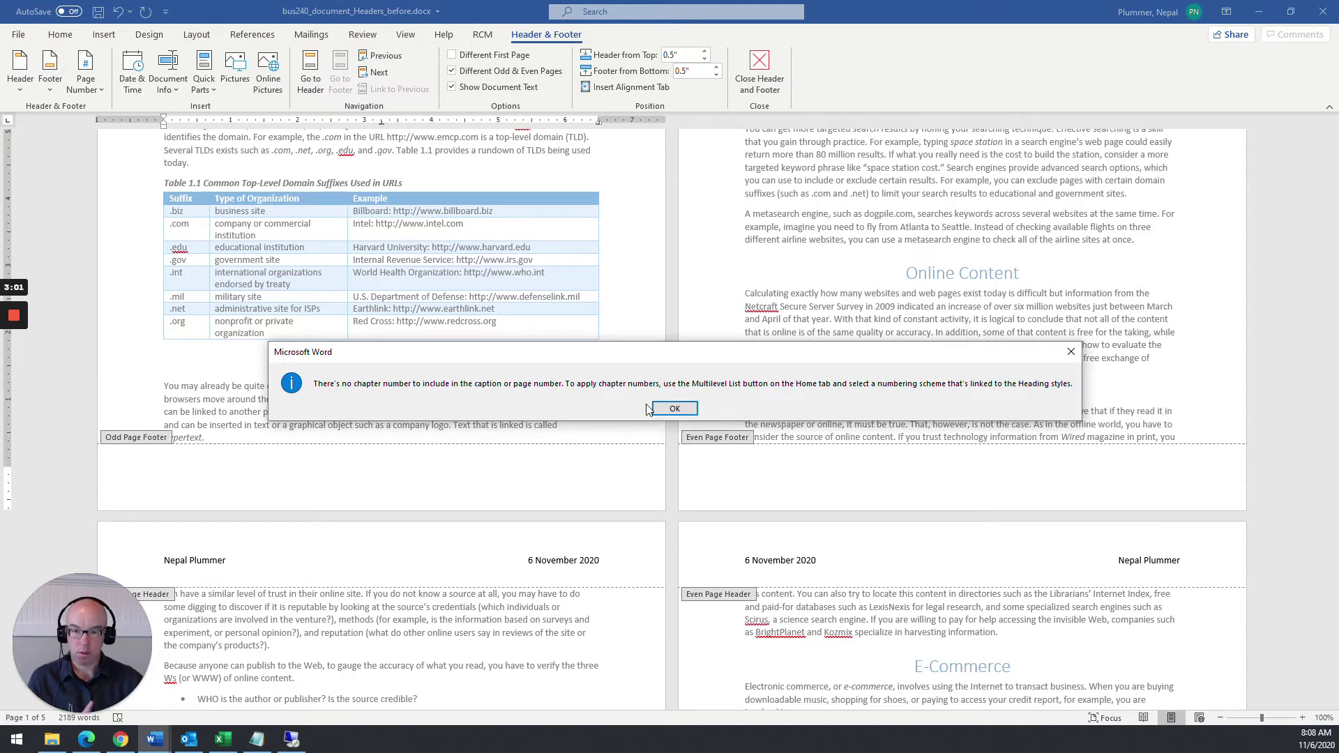
{"action": "left_click", "coordinate": [674, 408]}
{"action": "scroll", "coordinate": [286, 424], "scroll_direction": "up", "scroll_amount": 5}
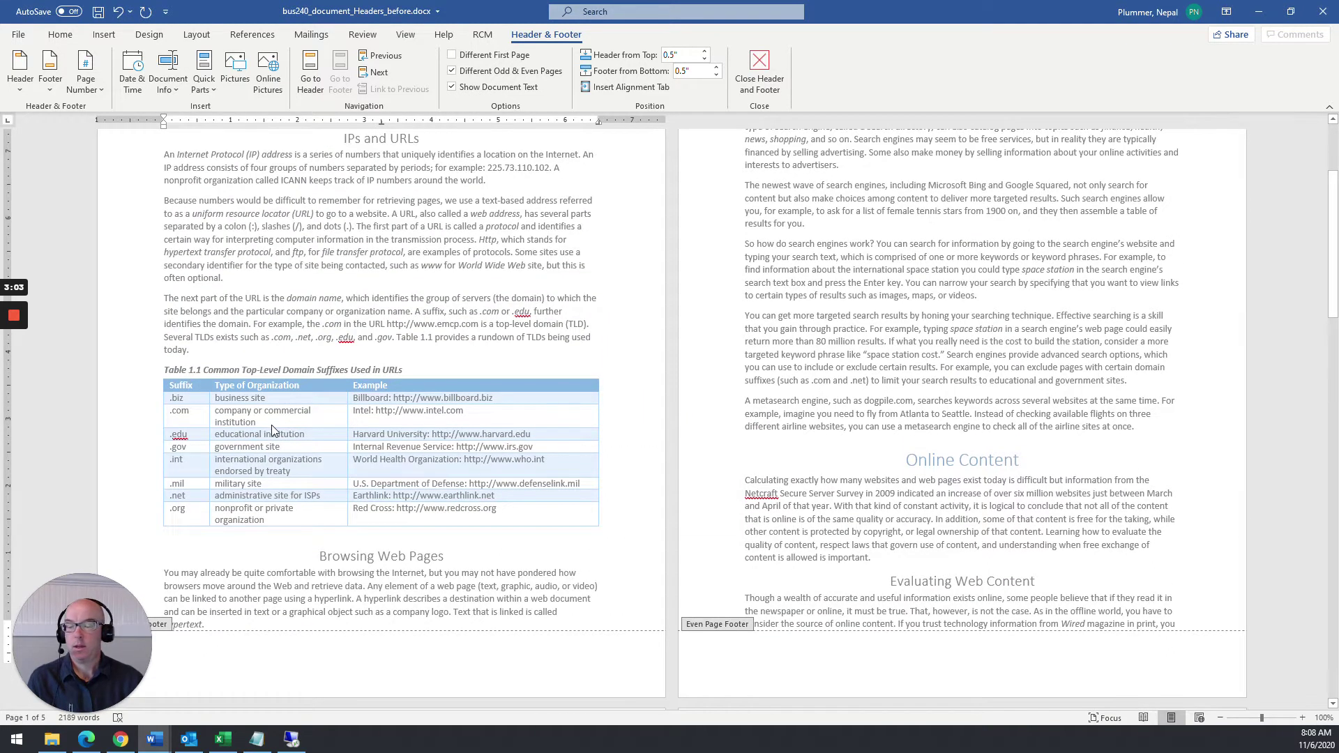
Step: Insert a plain page number at the top of the page
{"action": "scroll", "coordinate": [286, 424], "scroll_direction": "down", "scroll_amount": 3}
{"action": "left_click", "coordinate": [81, 94]}
{"action": "mouse_move", "coordinate": [107, 107]}
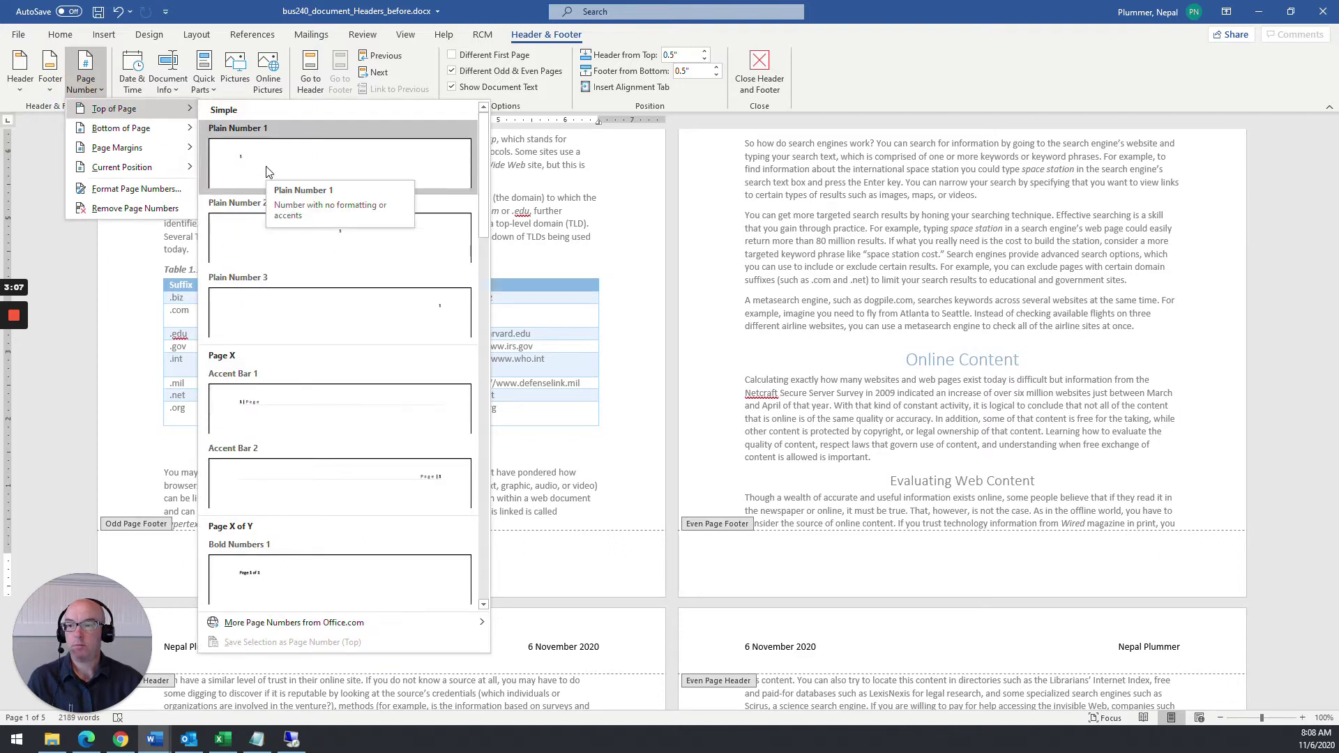
{"action": "left_click", "coordinate": [268, 172]}
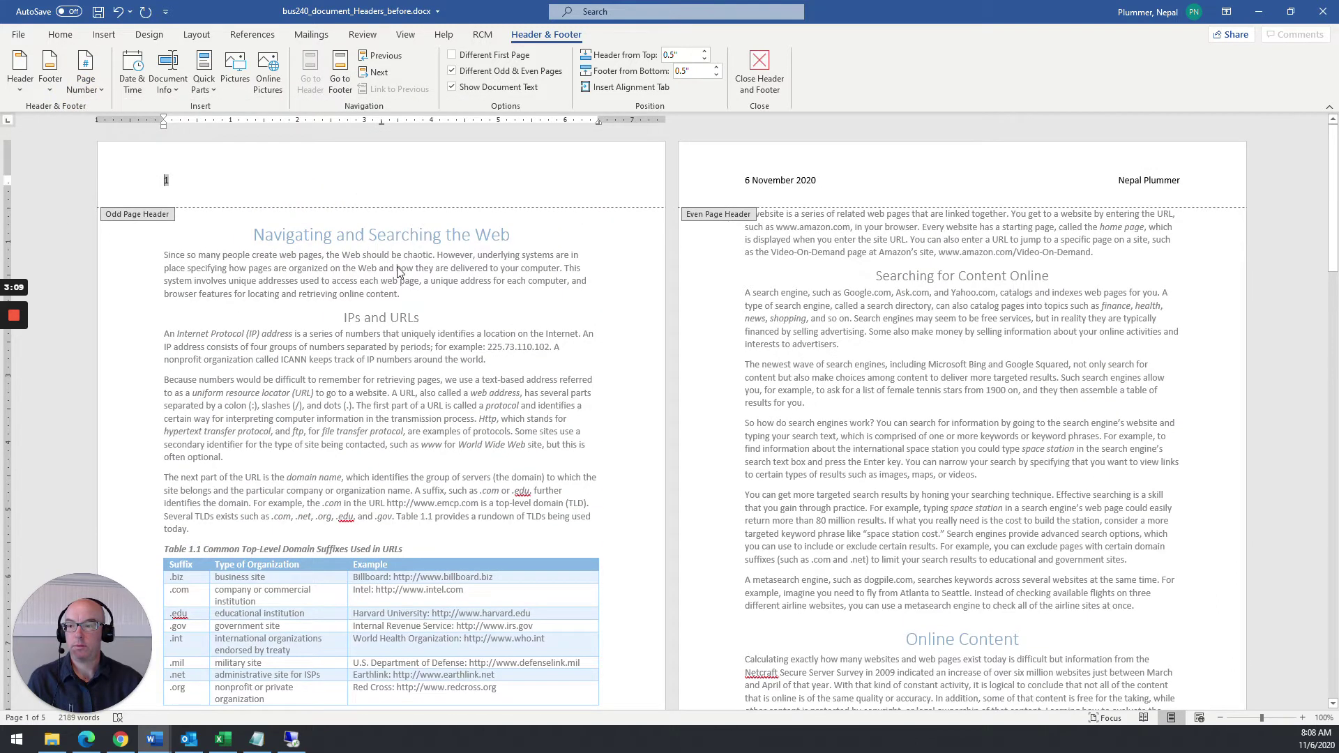
{"action": "scroll", "coordinate": [396, 266], "scroll_direction": "down", "scroll_amount": 5}
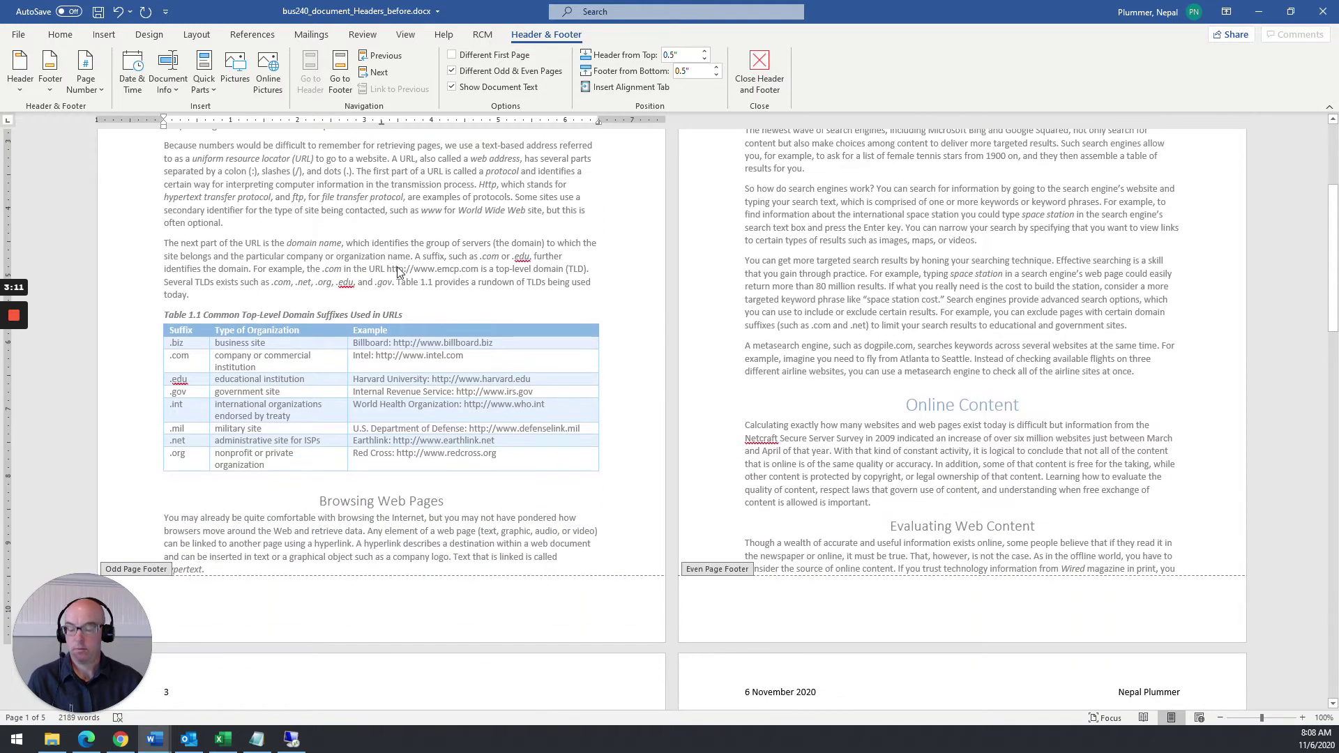
{"action": "scroll", "coordinate": [343, 307], "scroll_direction": "down", "scroll_amount": 3}
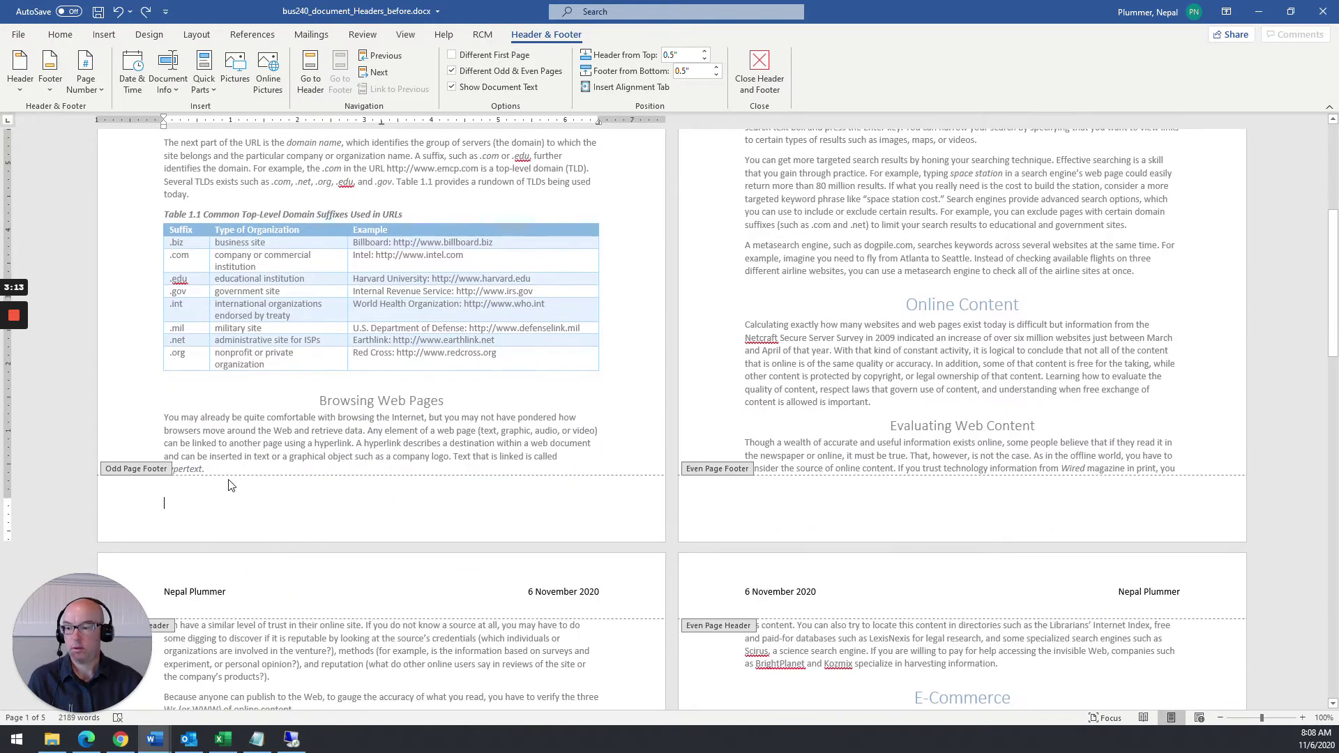
Step: Add a left-aligned Plain Number 1 page number to the odd-page footer
{"action": "left_click", "coordinate": [85, 70]}
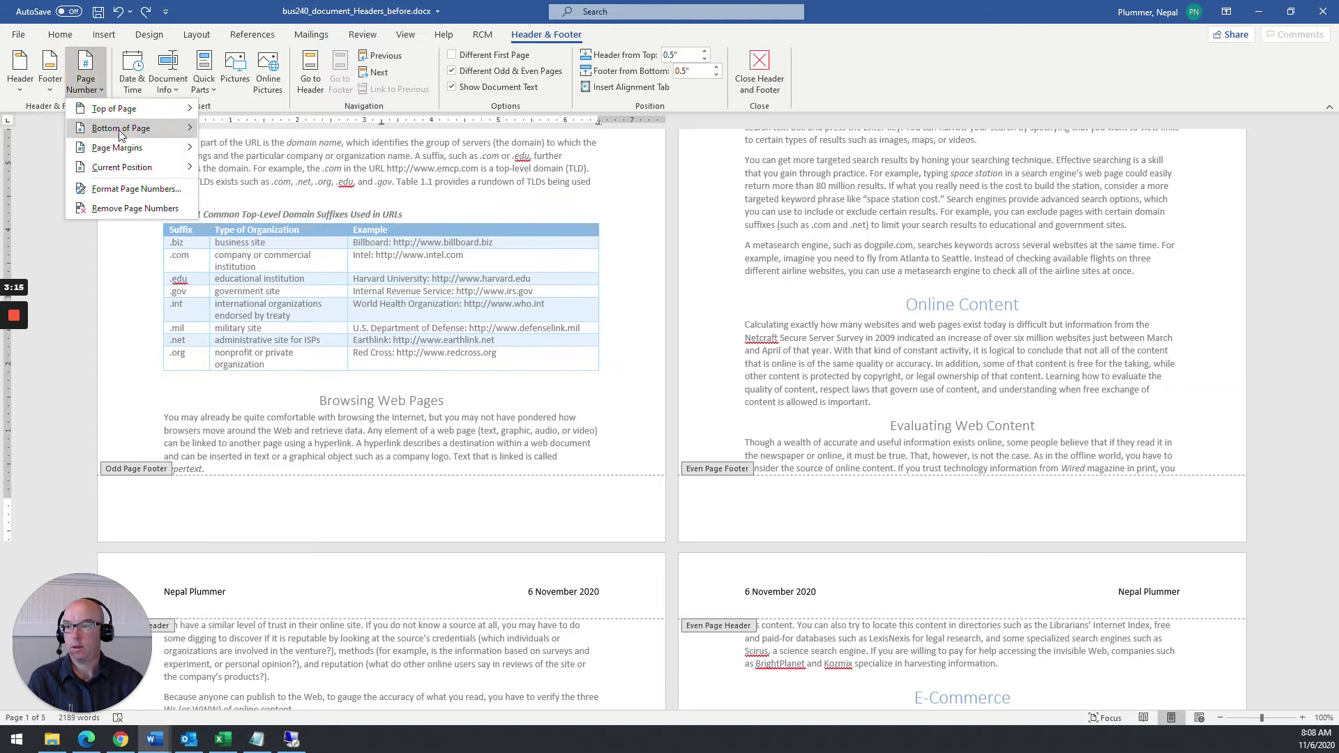
{"action": "mouse_move", "coordinate": [157, 138]}
{"action": "left_click", "coordinate": [257, 198]}
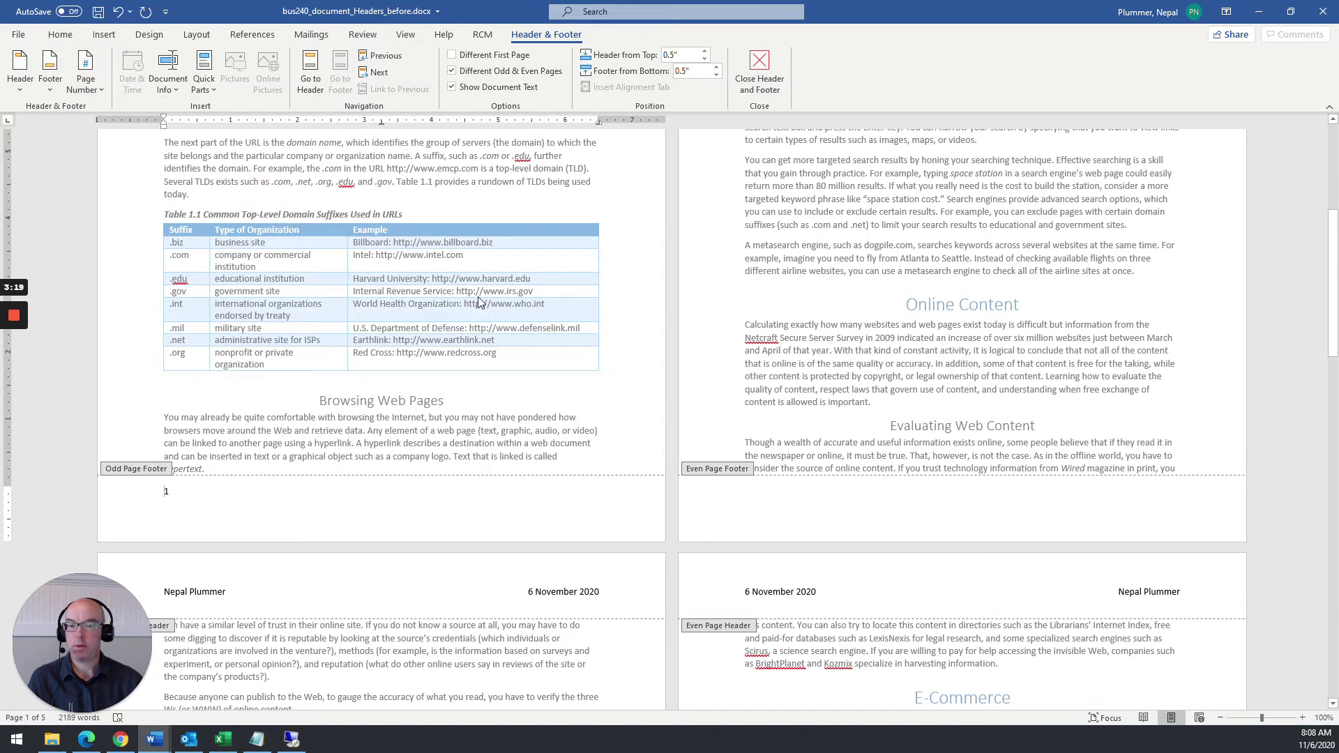
{"action": "scroll", "coordinate": [478, 301], "scroll_direction": "up", "scroll_amount": 9}
{"action": "scroll", "coordinate": [478, 301], "scroll_direction": "down", "scroll_amount": 10}
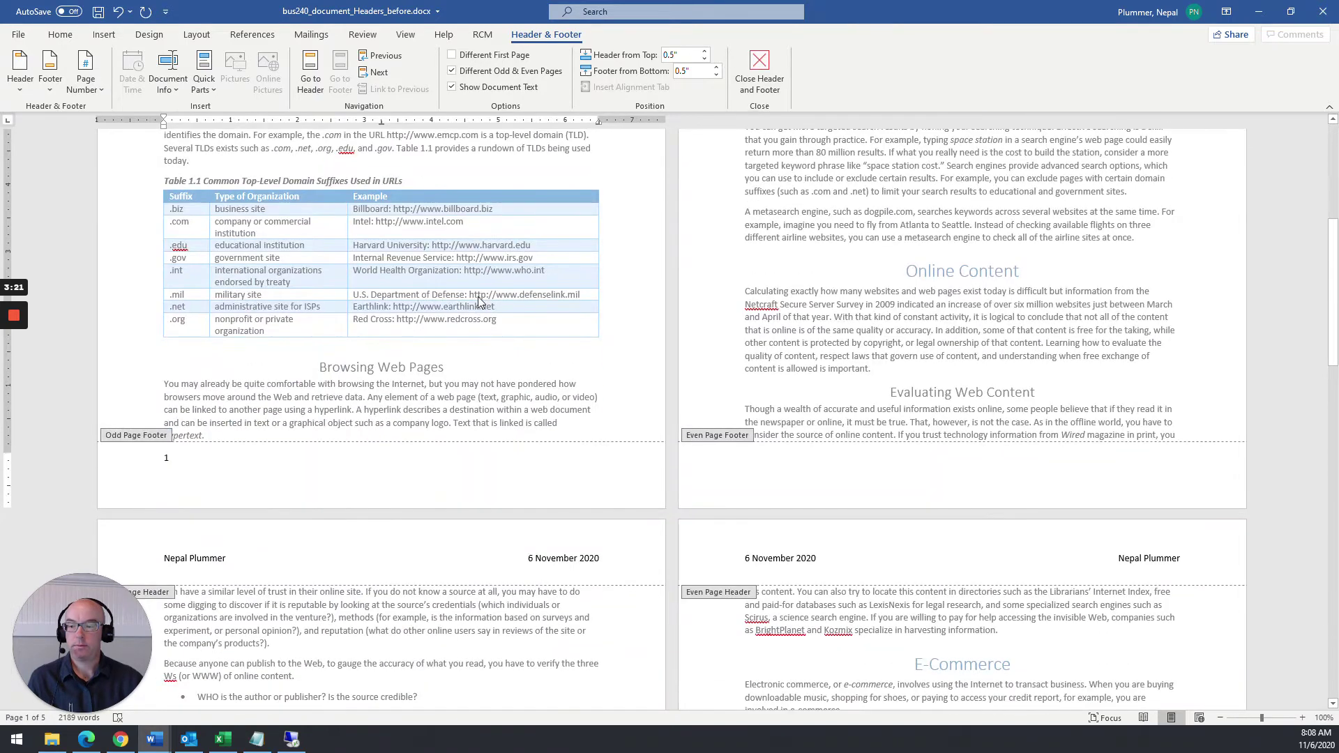
{"action": "scroll", "coordinate": [771, 461], "scroll_direction": "down", "scroll_amount": 13}
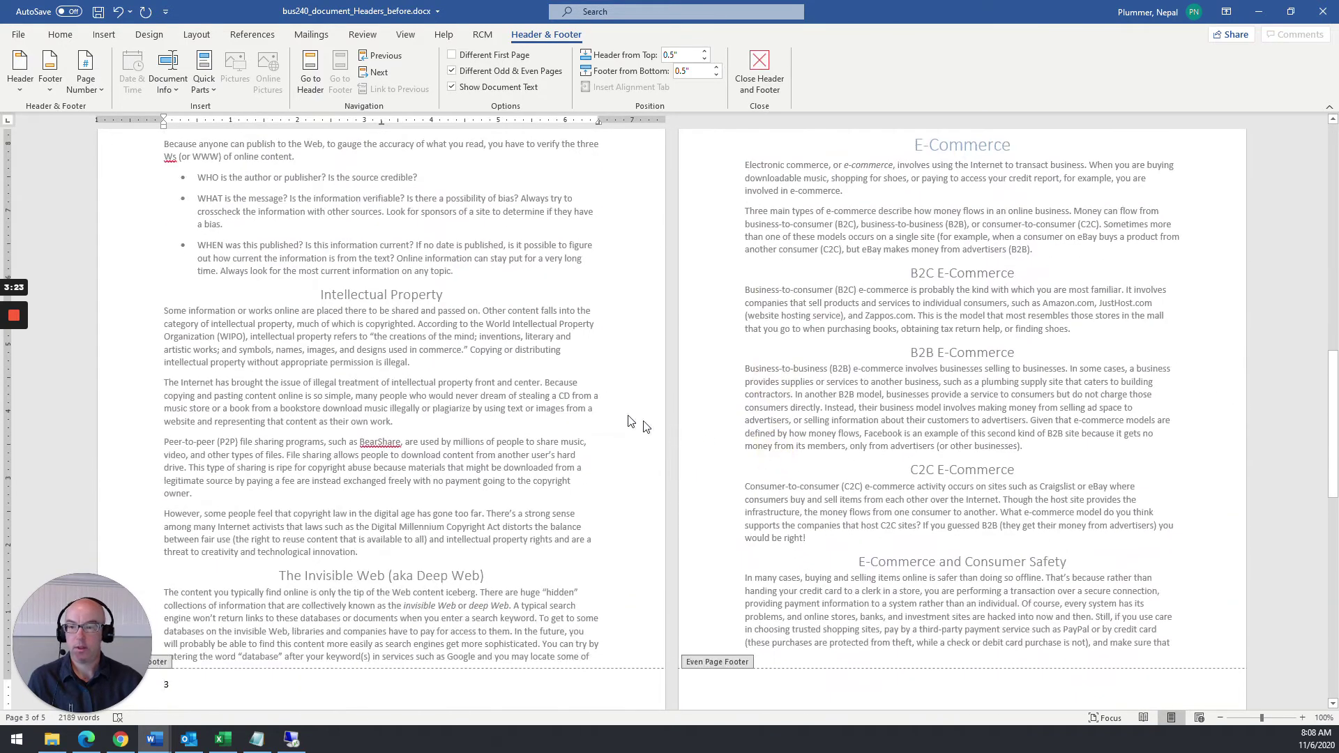
{"action": "scroll", "coordinate": [630, 421], "scroll_direction": "up", "scroll_amount": 20}
{"action": "scroll", "coordinate": [630, 421], "scroll_direction": "down", "scroll_amount": 2}
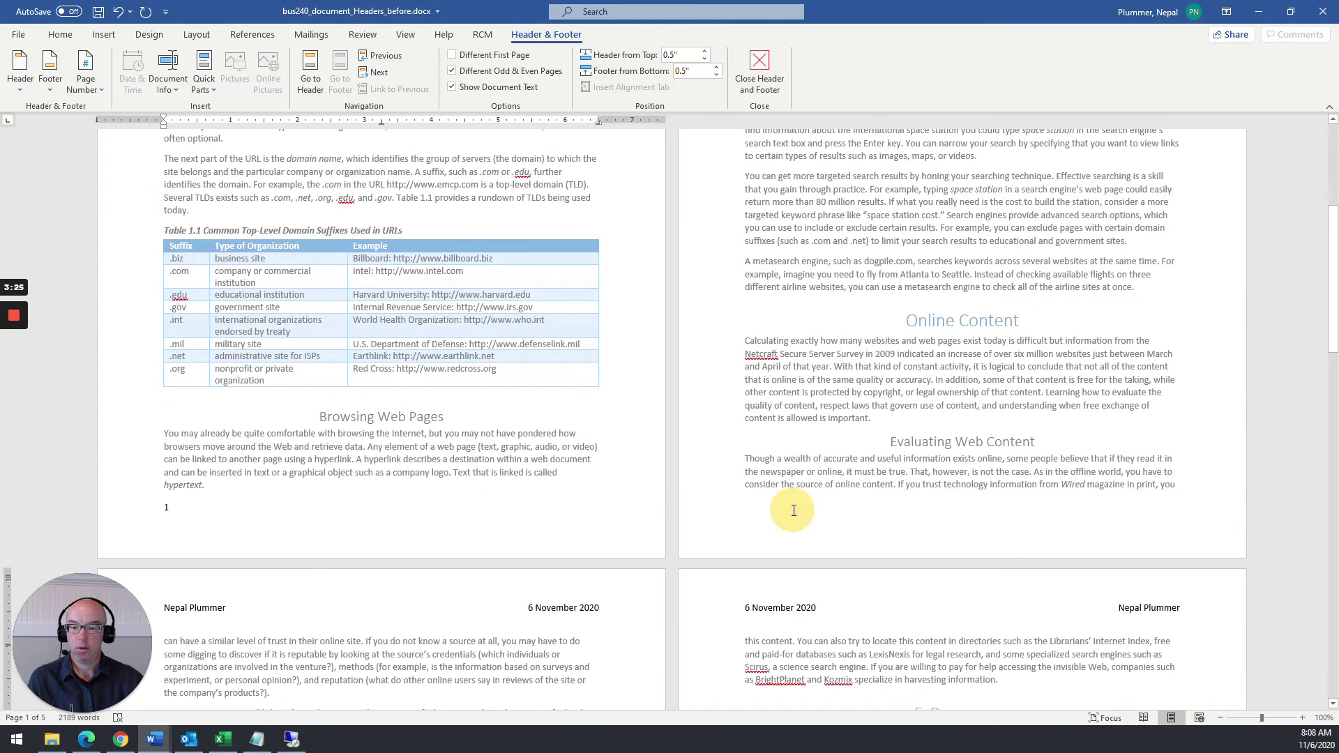
Step: Add a right-aligned Plain Number 3 page number to the even-page footer
{"action": "double_click", "coordinate": [794, 510]}
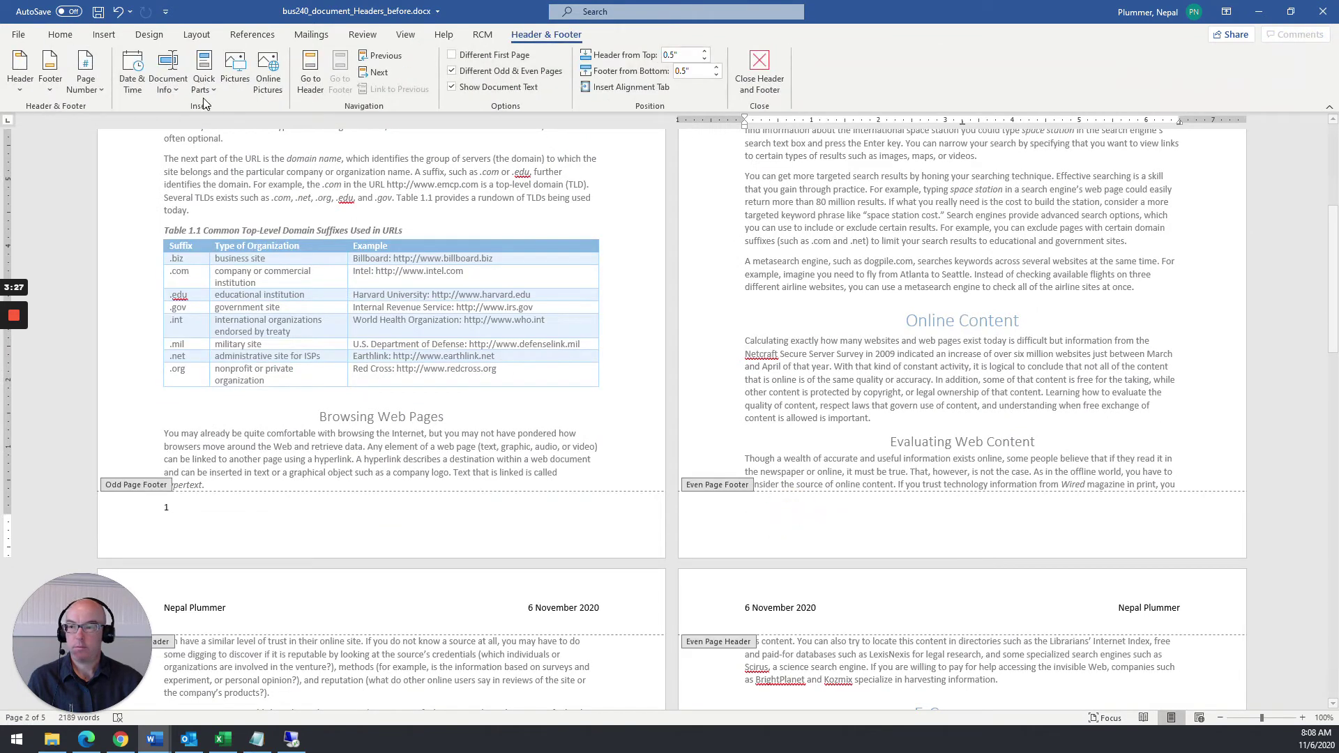
{"action": "left_click", "coordinate": [86, 78]}
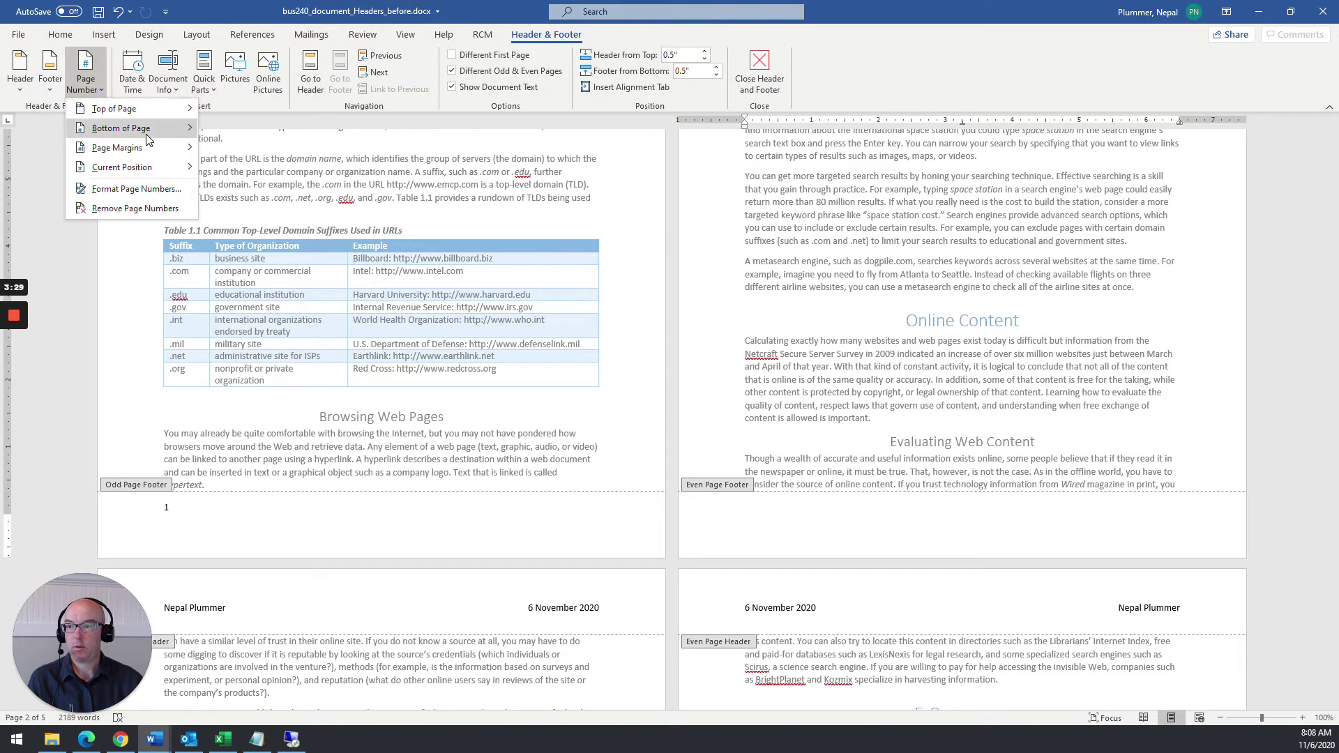
{"action": "mouse_move", "coordinate": [149, 131]}
{"action": "left_click", "coordinate": [399, 344]}
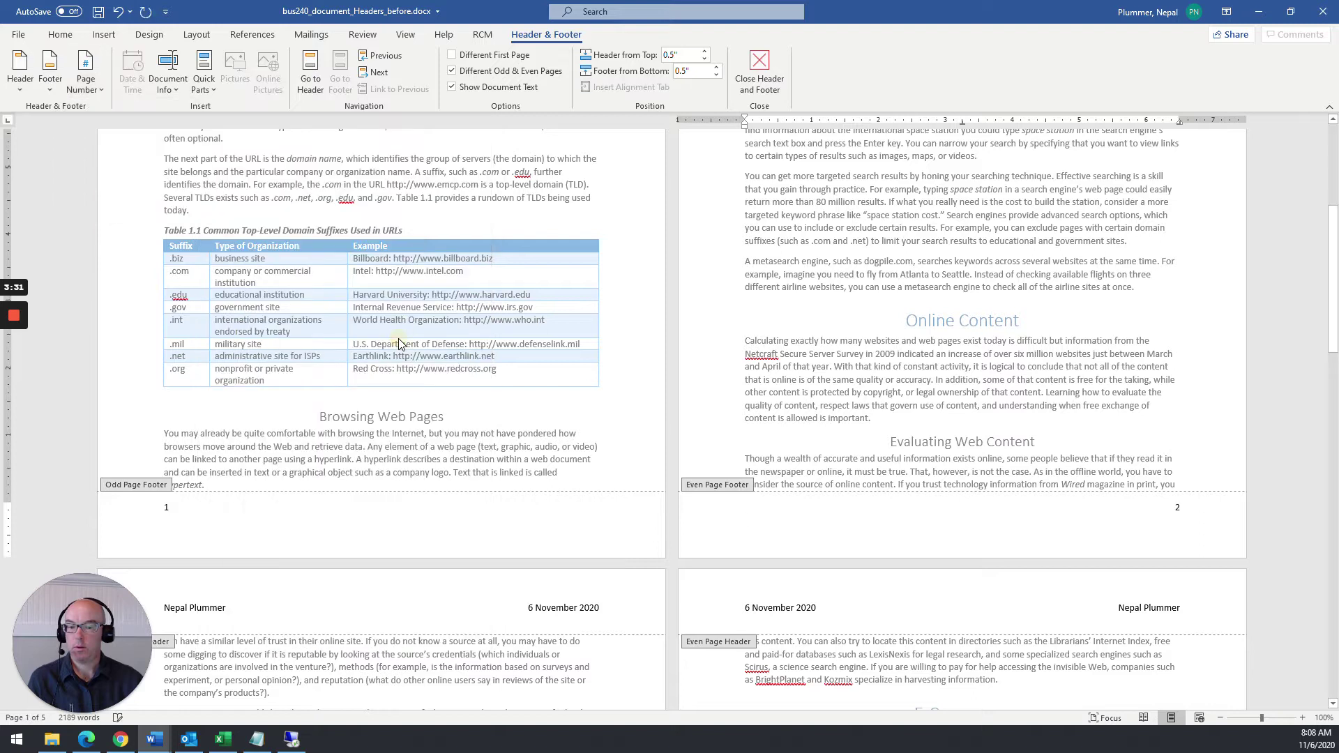
{"action": "scroll", "coordinate": [384, 419], "scroll_direction": "up", "scroll_amount": 1}
{"action": "scroll", "coordinate": [382, 425], "scroll_direction": "up", "scroll_amount": 3}
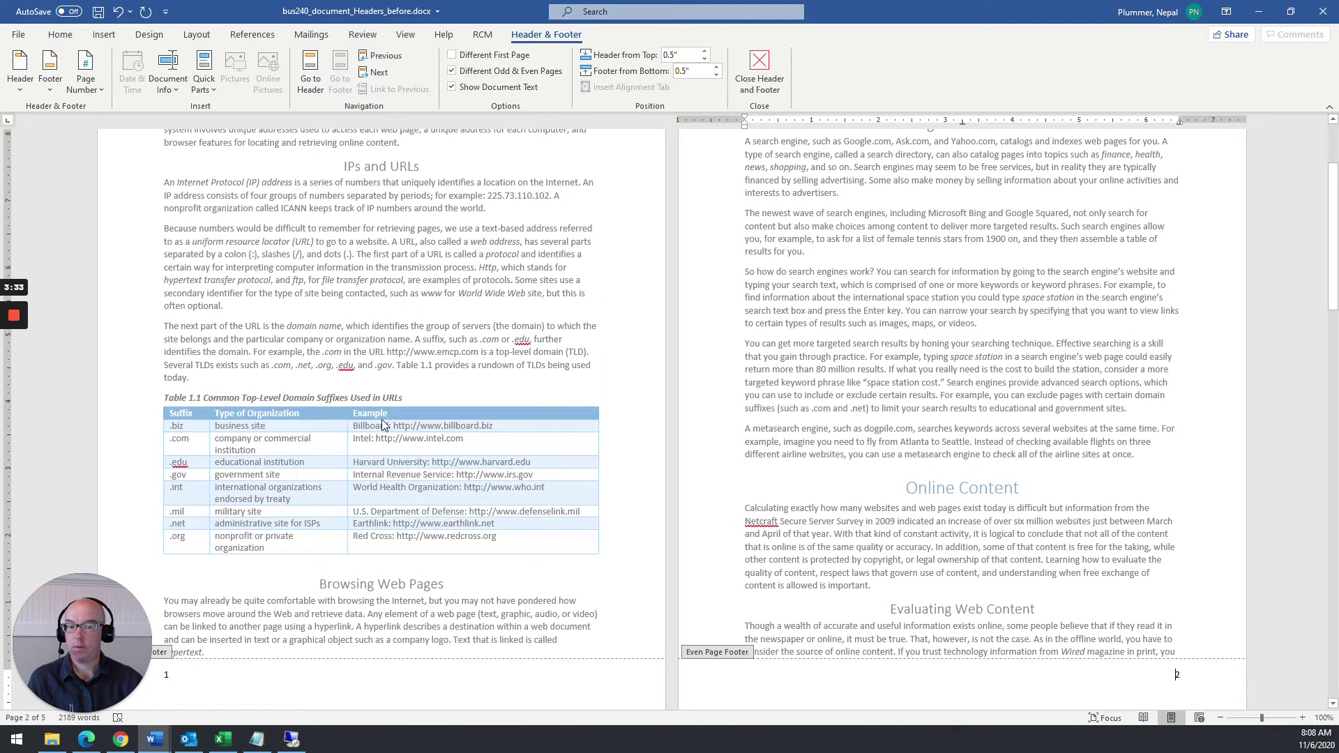
Step: Close header and footer editing and place the cursor before the Online Content heading
{"action": "double_click", "coordinate": [338, 293]}
{"action": "scroll", "coordinate": [340, 293], "scroll_direction": "up", "scroll_amount": 3}
{"action": "scroll", "coordinate": [338, 293], "scroll_direction": "down", "scroll_amount": 3}
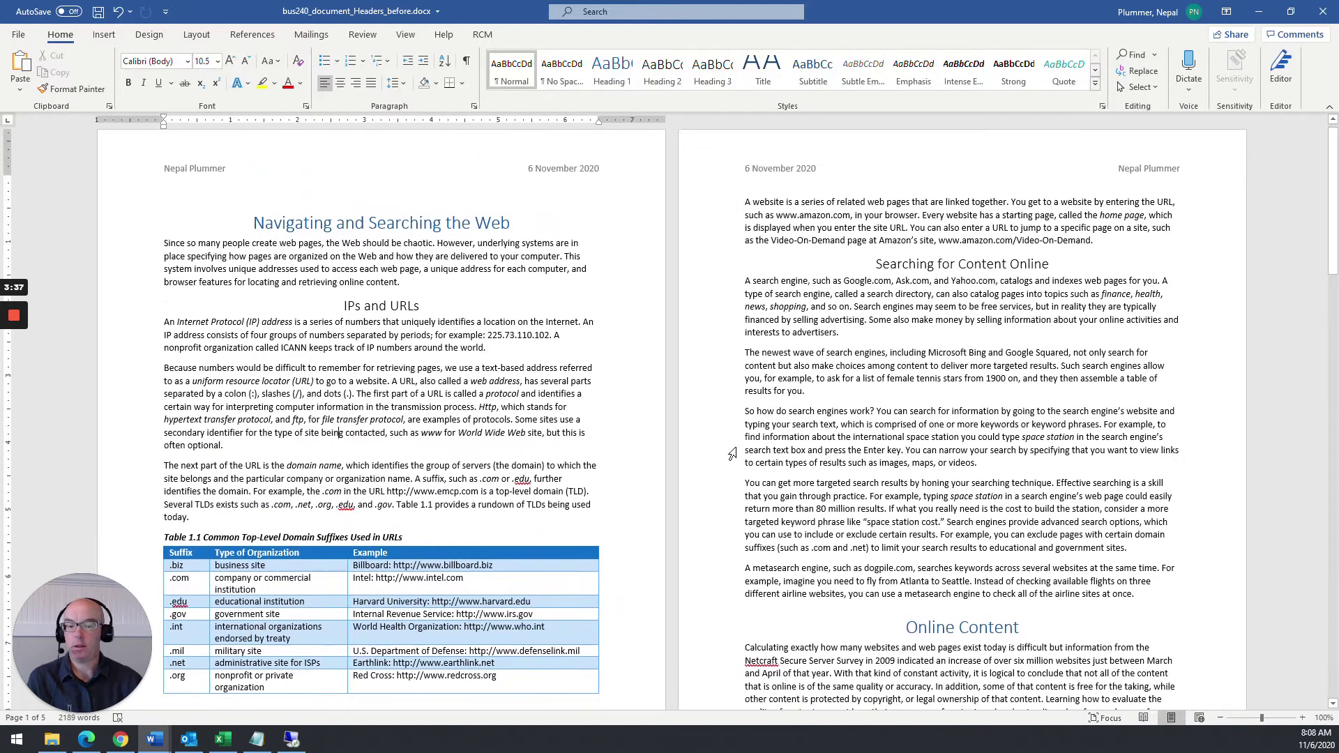
{"action": "left_click", "coordinate": [905, 472]}
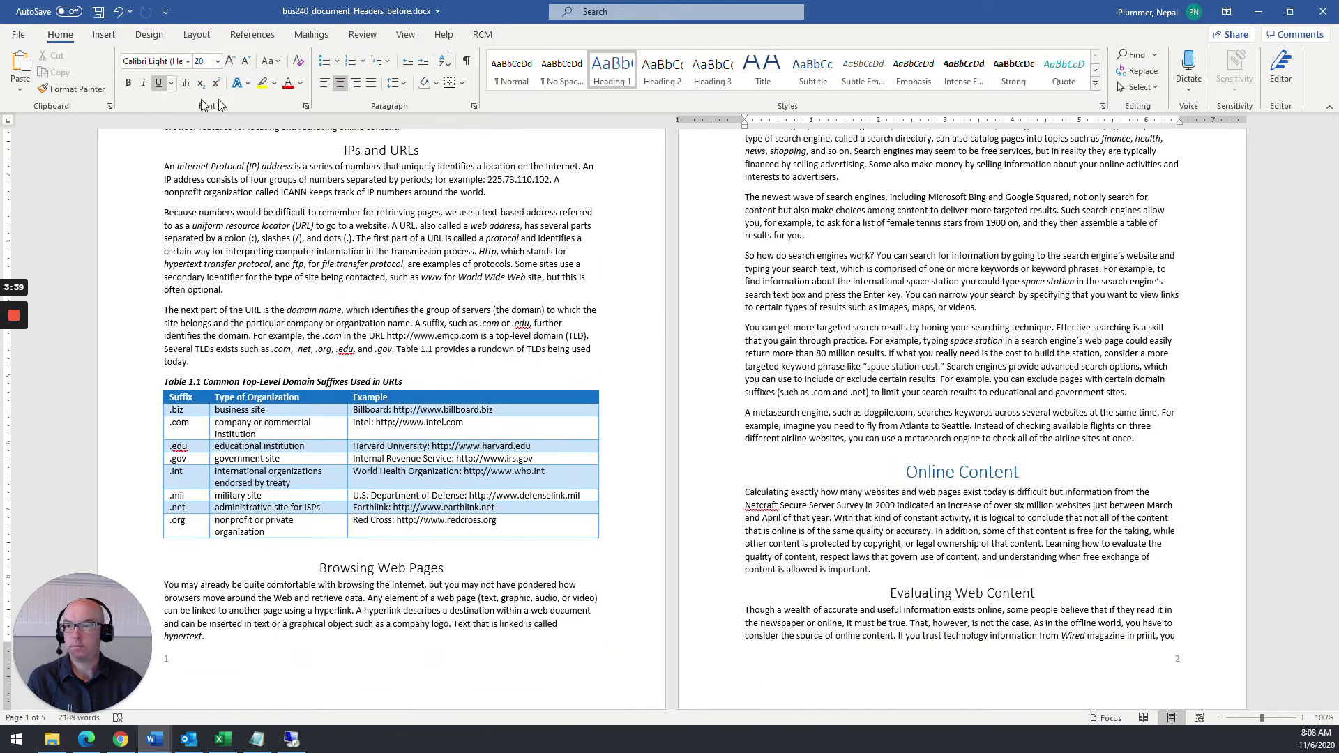
Step: Insert a next-page break before Online Content and a continuous section break before E-Commerce
{"action": "left_click", "coordinate": [196, 34]}
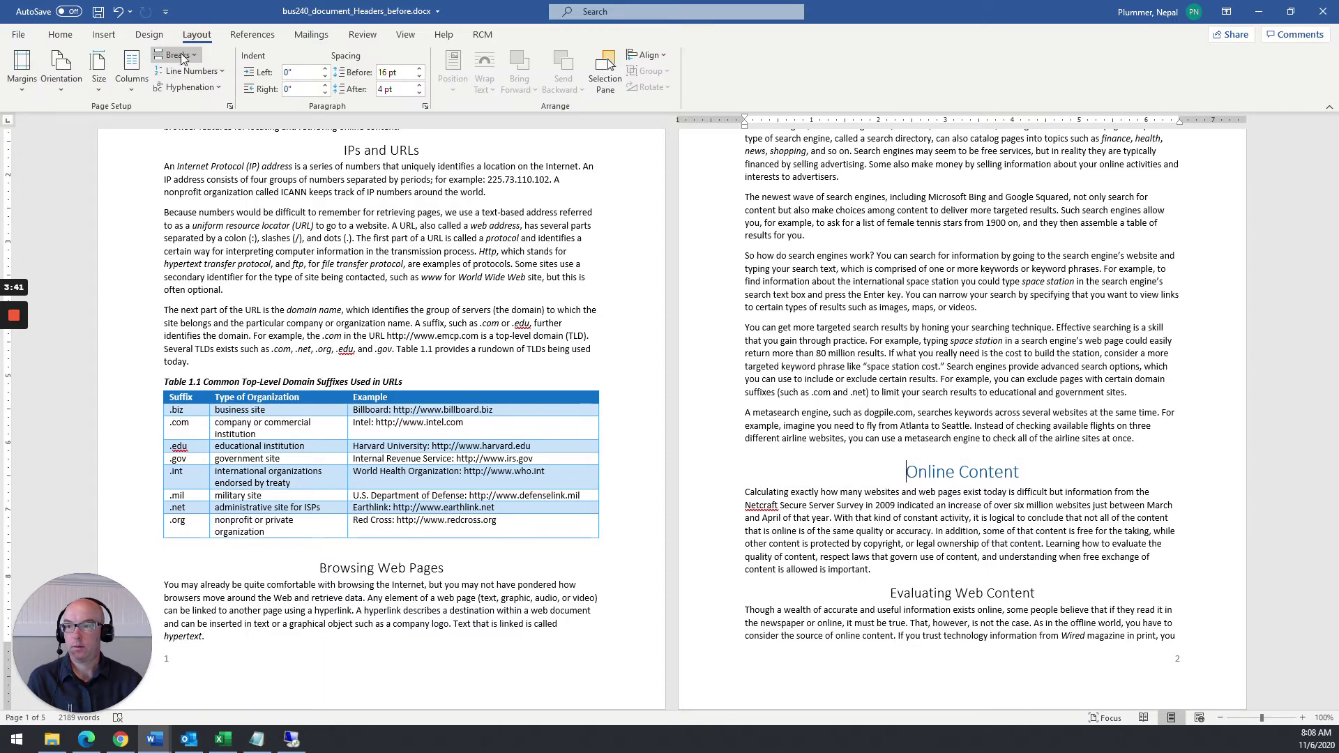
{"action": "left_click", "coordinate": [179, 54]}
{"action": "left_click", "coordinate": [223, 259]}
{"action": "scroll", "coordinate": [640, 403], "scroll_direction": "down", "scroll_amount": 10}
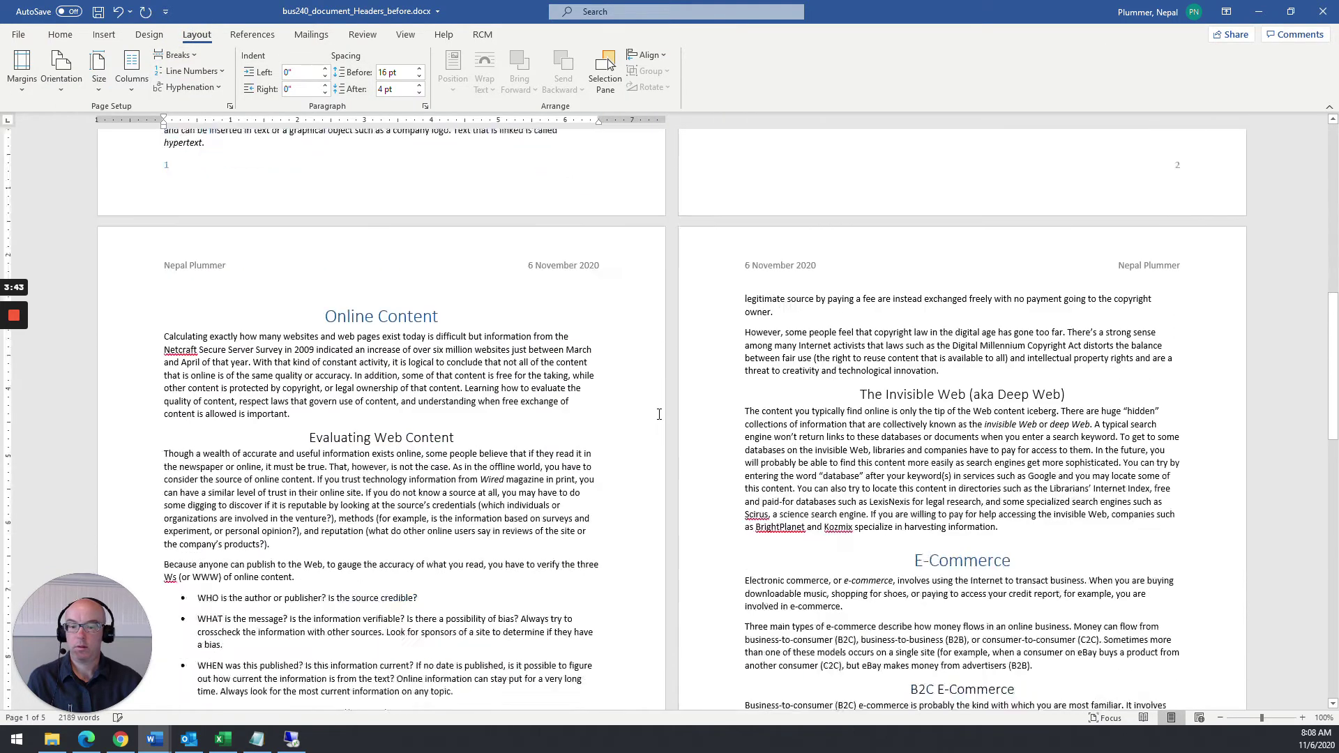
{"action": "left_click", "coordinate": [917, 220]}
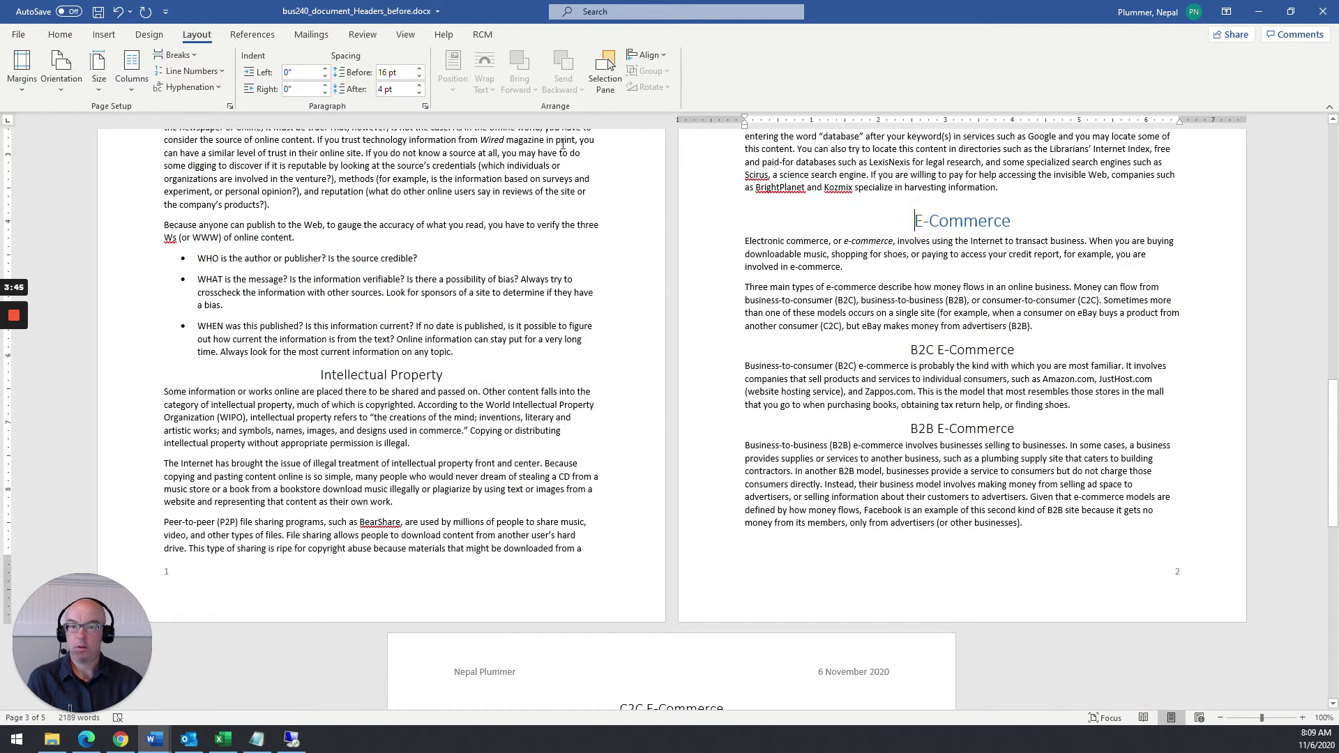
{"action": "left_click", "coordinate": [182, 57]}
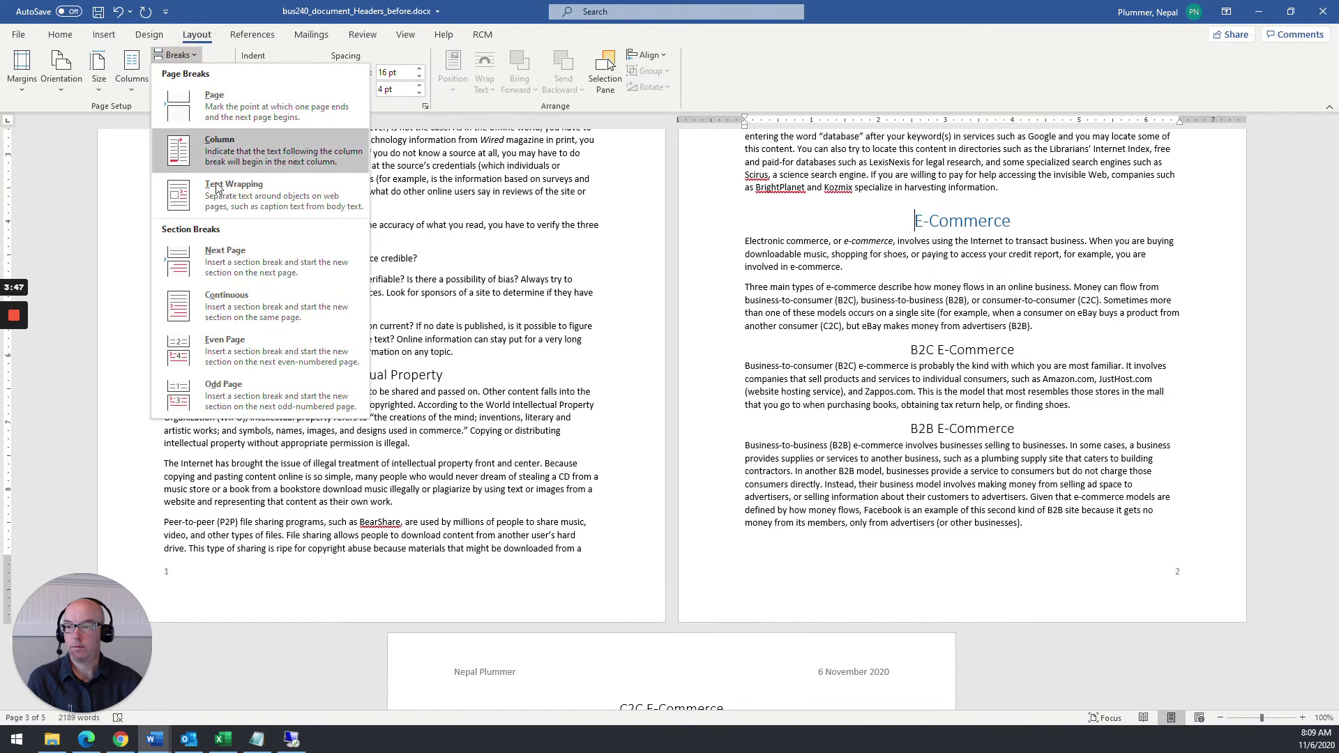
{"action": "left_click", "coordinate": [237, 283]}
Step: Apply the Chapter multilevel list so the first title reads 'Chapter 1 Navigating and Searching the Web'
{"action": "scroll", "coordinate": [307, 252], "scroll_direction": "up", "scroll_amount": 10}
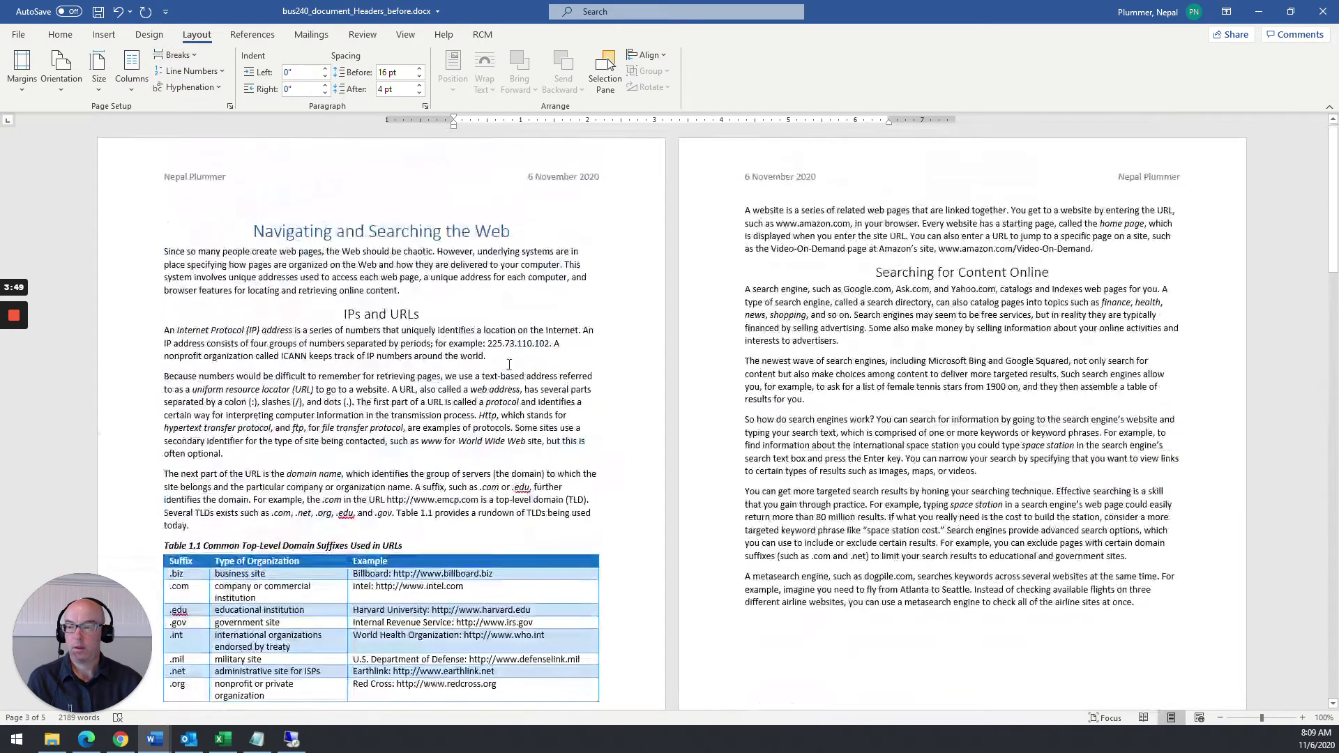
{"action": "left_click", "coordinate": [257, 236]}
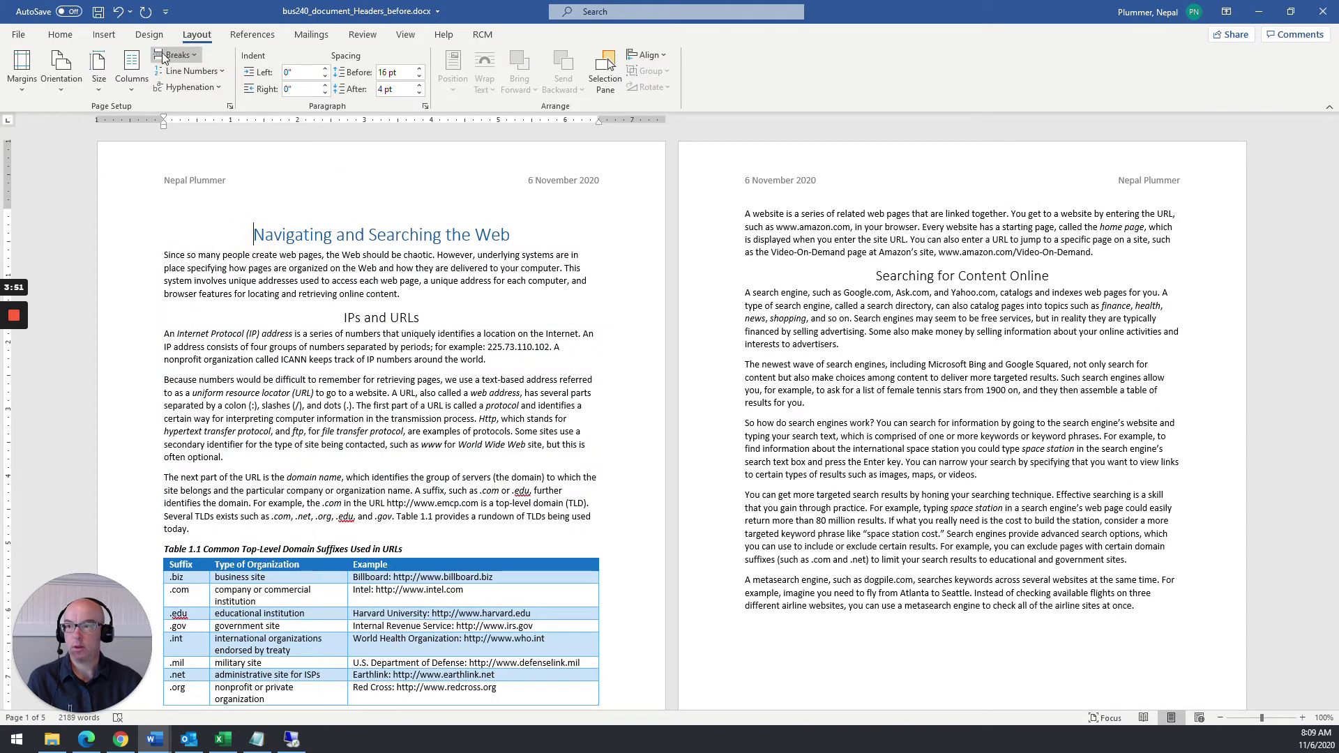
{"action": "left_click", "coordinate": [67, 38]}
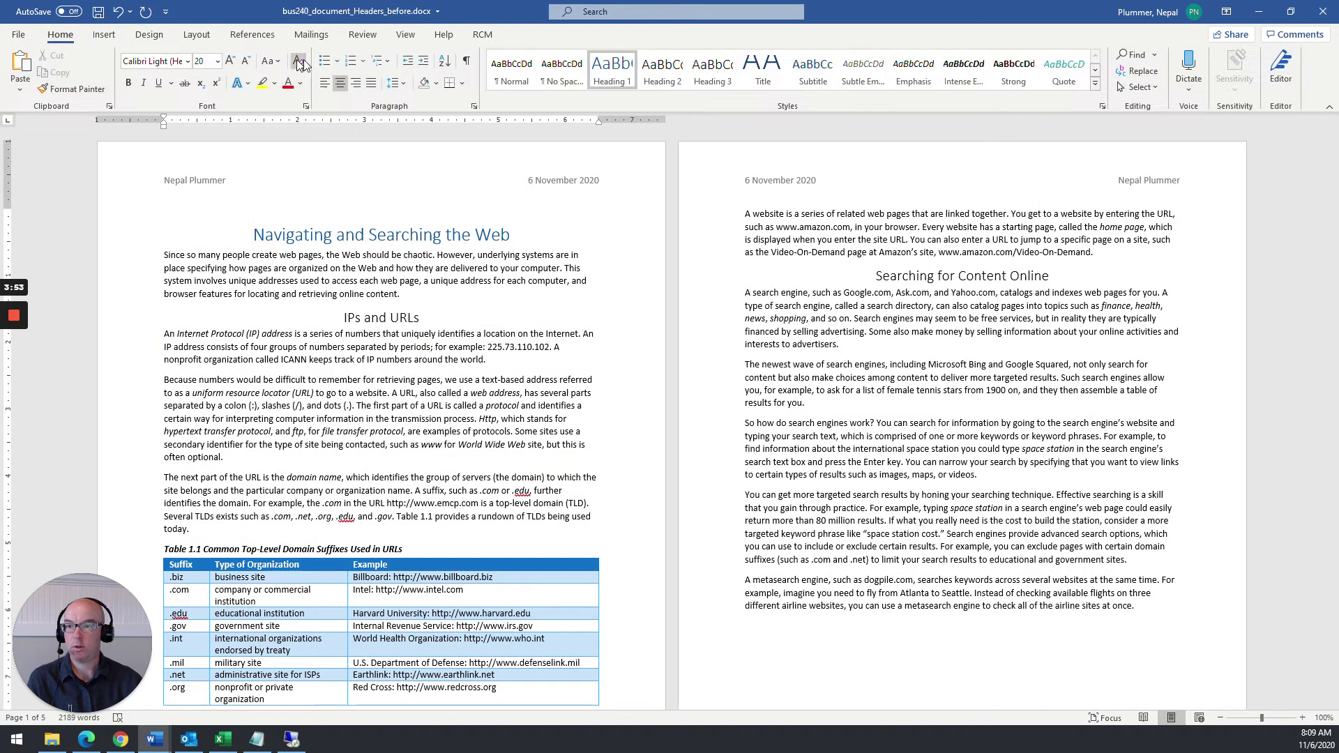
{"action": "left_click", "coordinate": [388, 63]}
{"action": "left_click", "coordinate": [458, 345]}
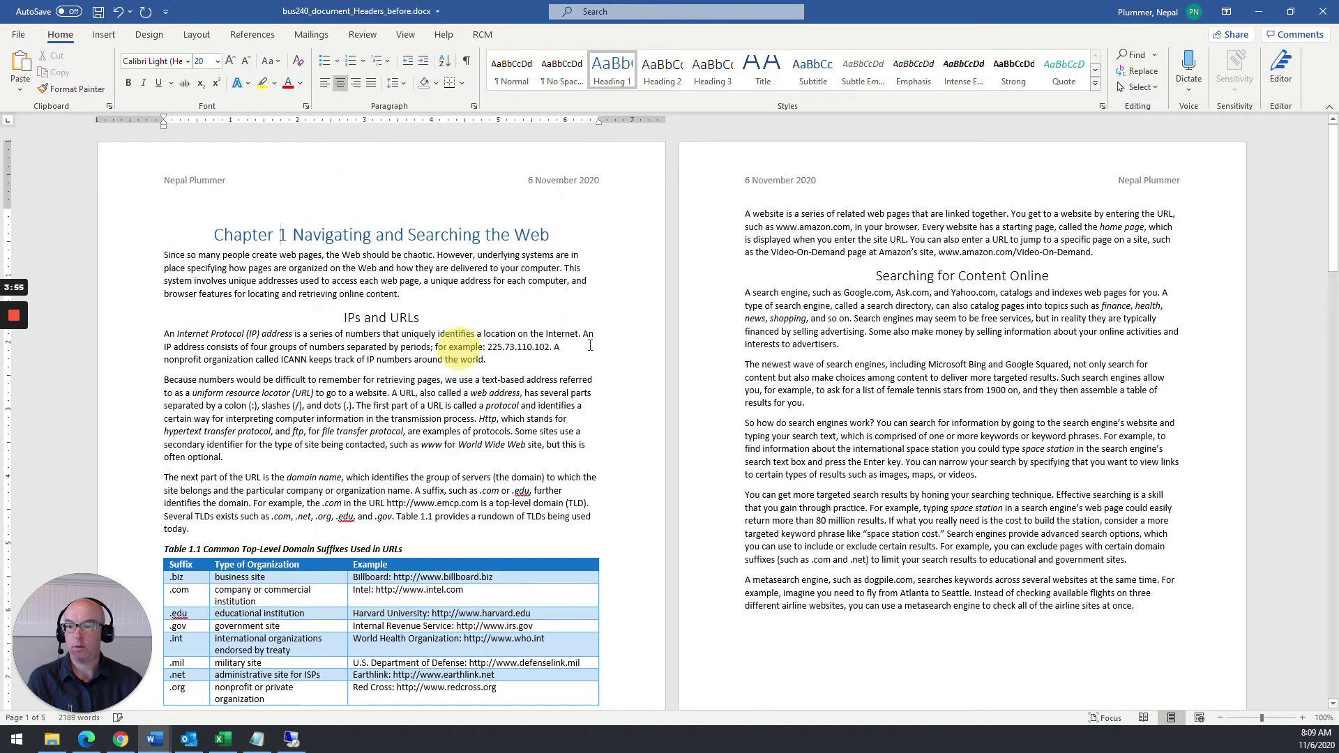
{"action": "left_click", "coordinate": [471, 357]}
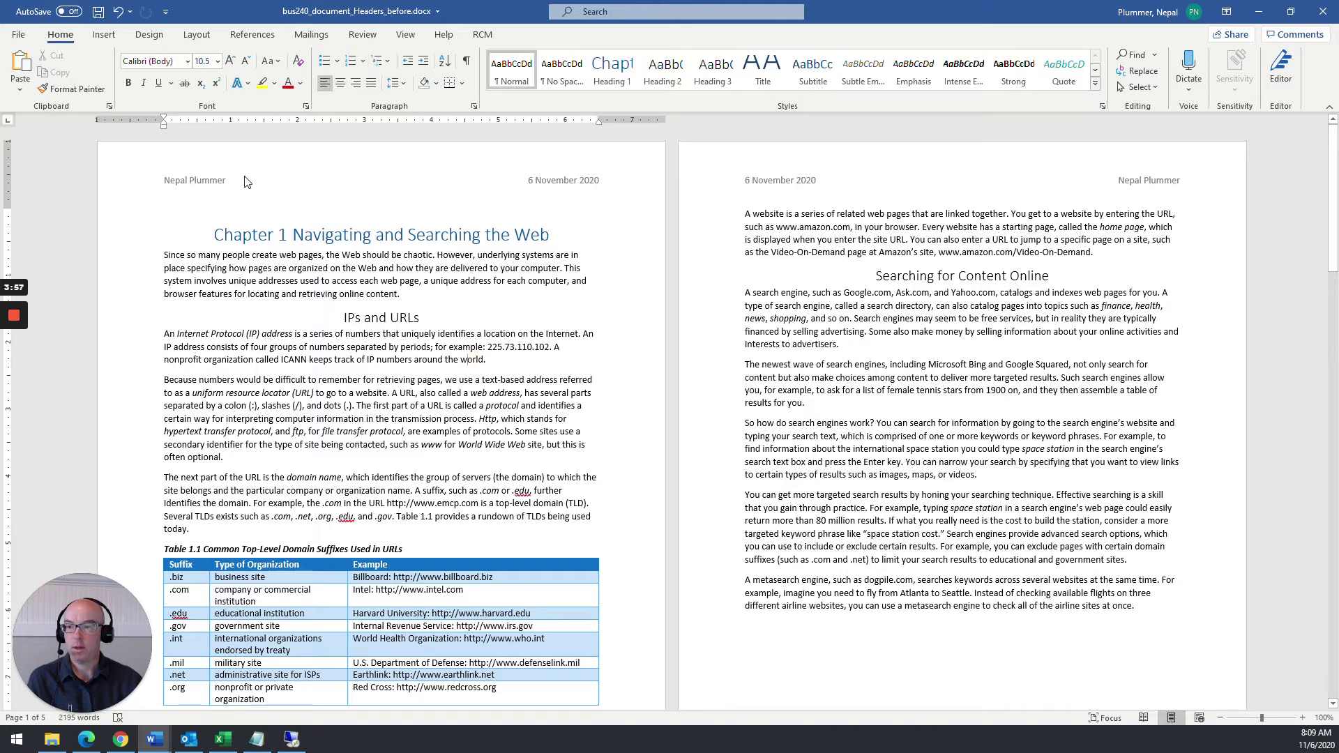
{"action": "scroll", "coordinate": [786, 314], "scroll_direction": "down", "scroll_amount": 10}
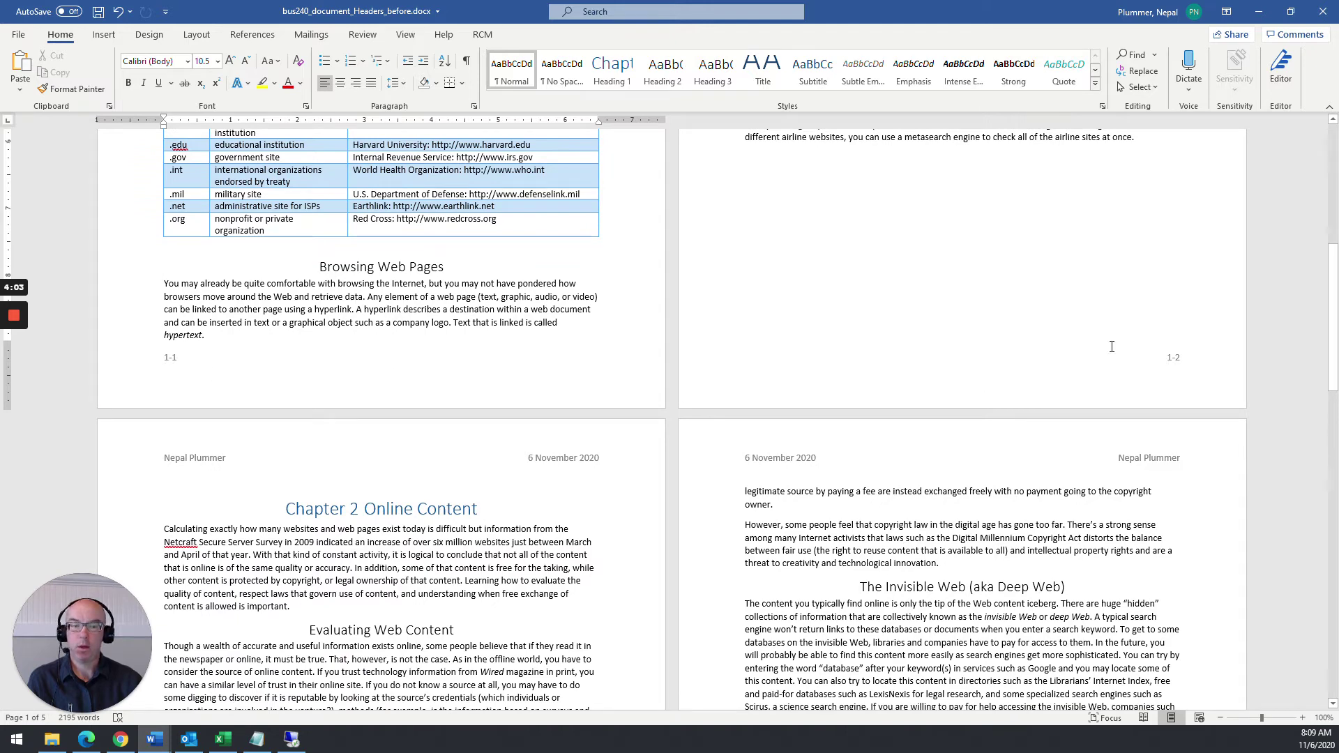
{"action": "scroll", "coordinate": [1088, 377], "scroll_direction": "down", "scroll_amount": 15}
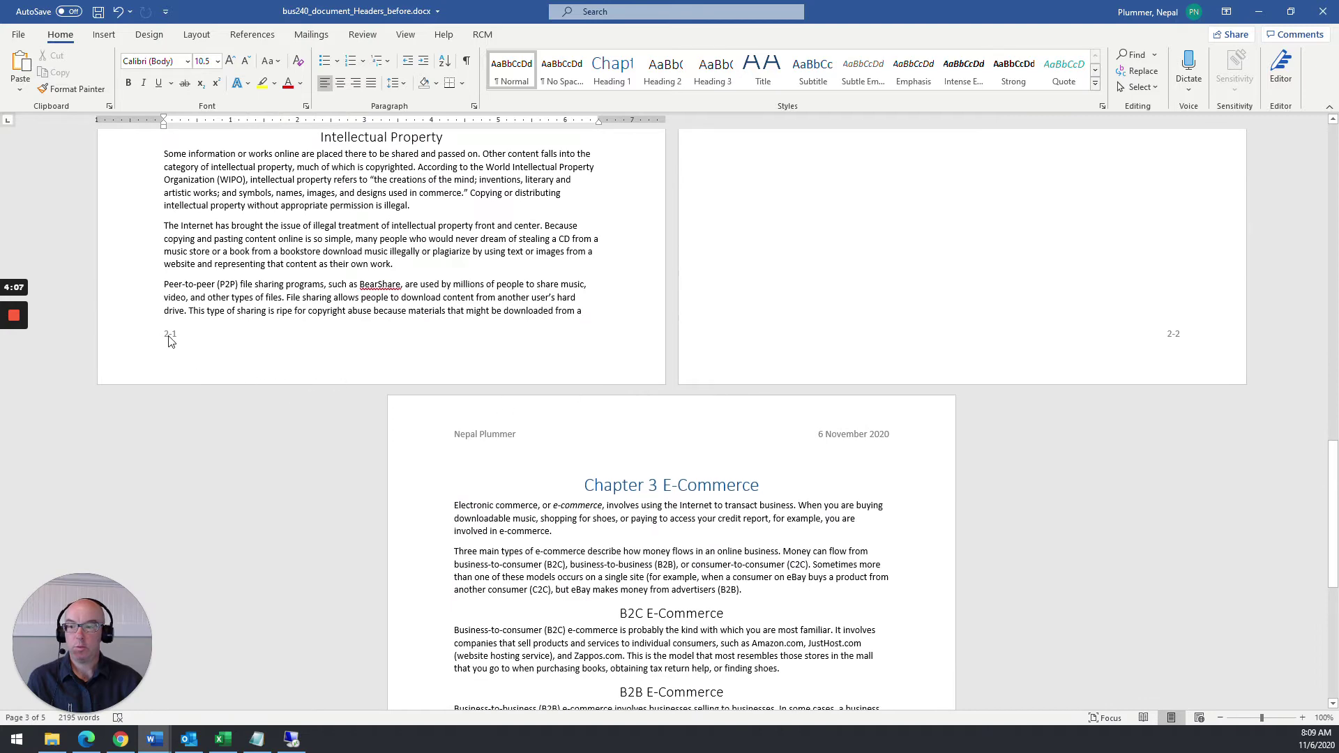
{"action": "scroll", "coordinate": [1042, 342], "scroll_direction": "down", "scroll_amount": 10}
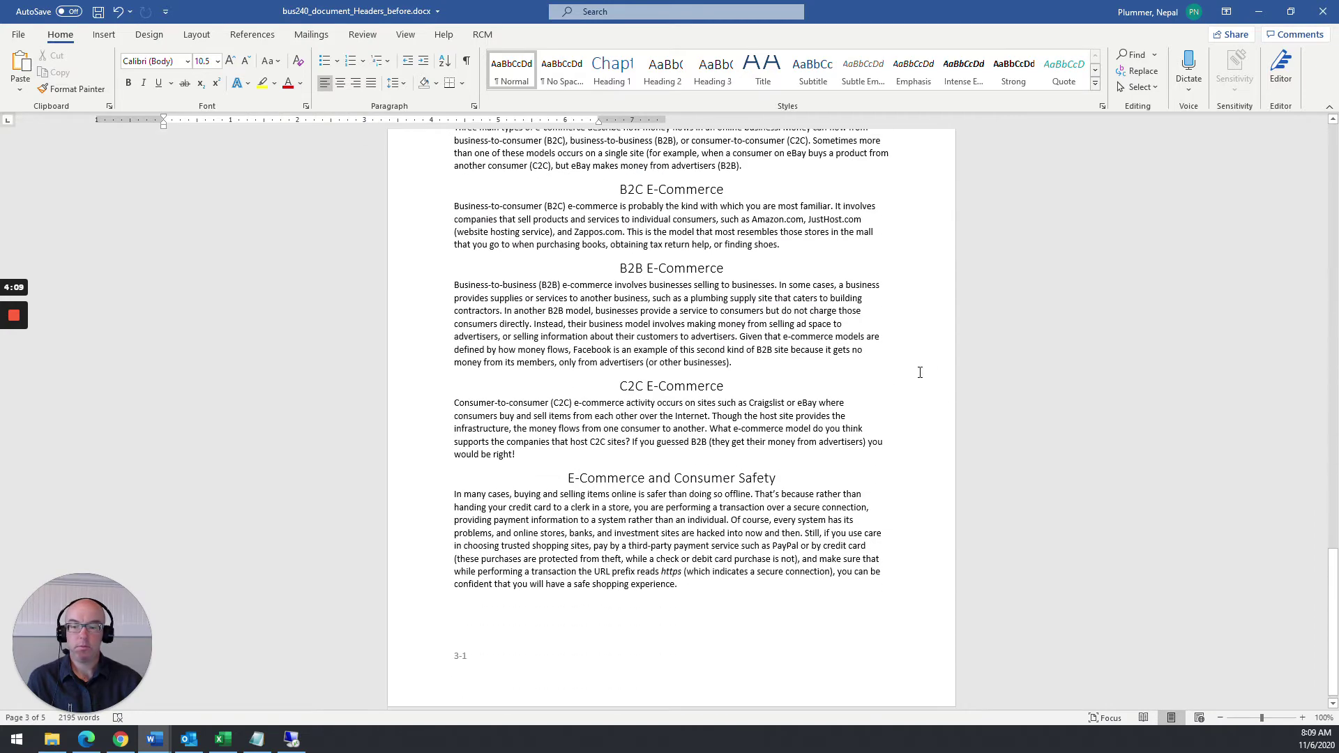
{"action": "double_click", "coordinate": [470, 652]}
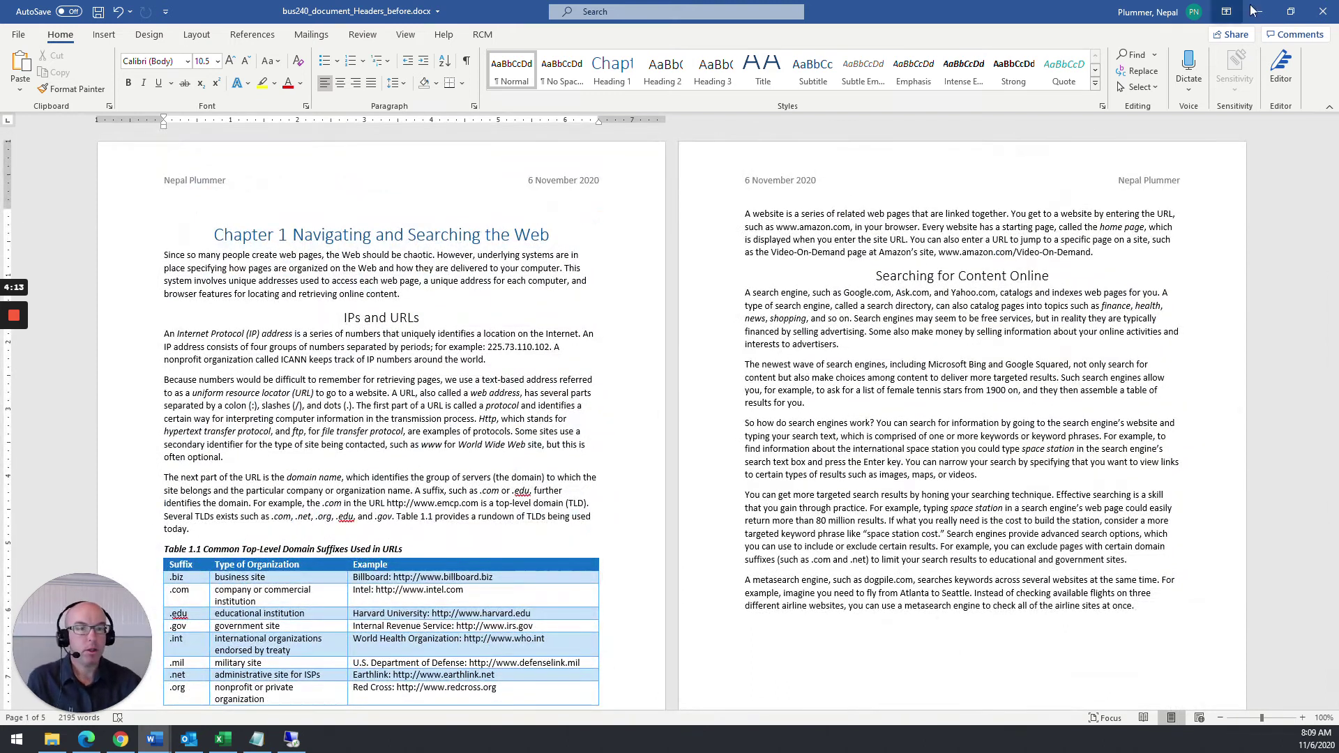
Step: Close the document without saving, reopen the original, and edit its empty header
{"action": "left_click", "coordinate": [1323, 11]}
{"action": "left_click", "coordinate": [668, 394]}
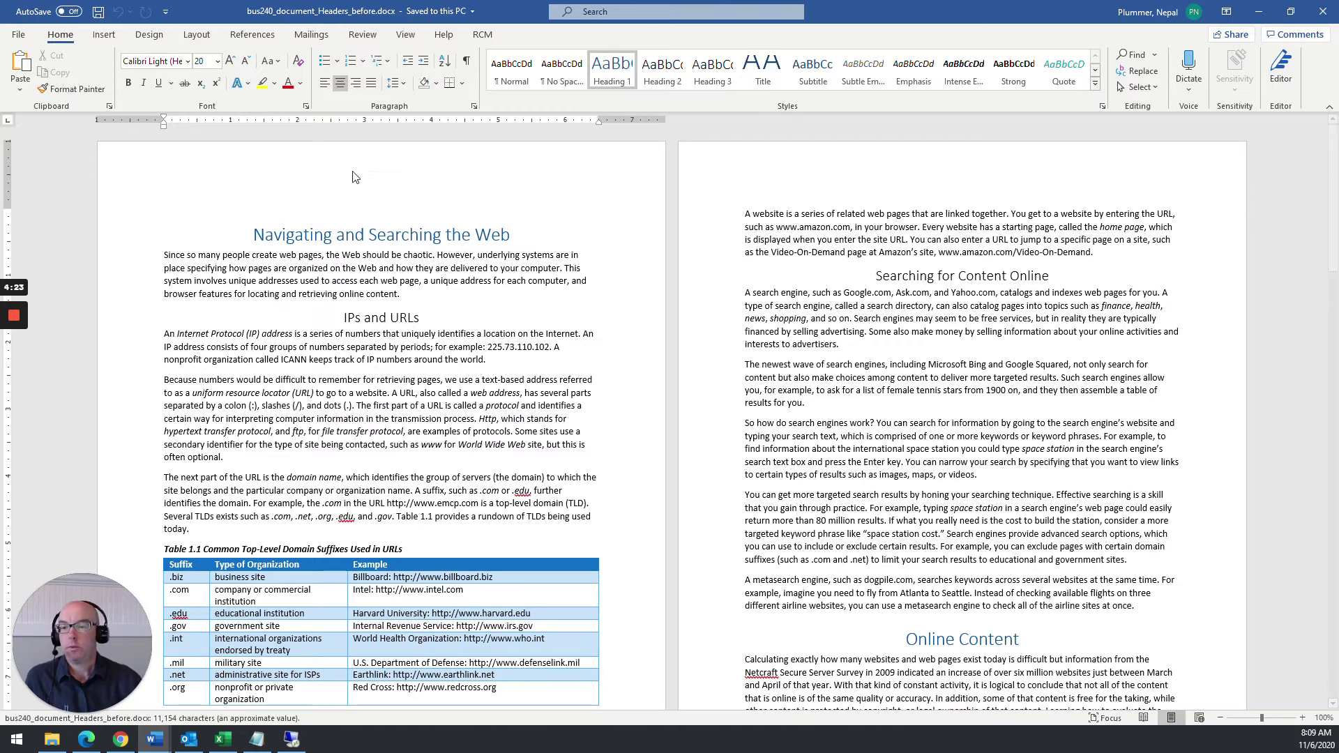
{"action": "double_click", "coordinate": [352, 177]}
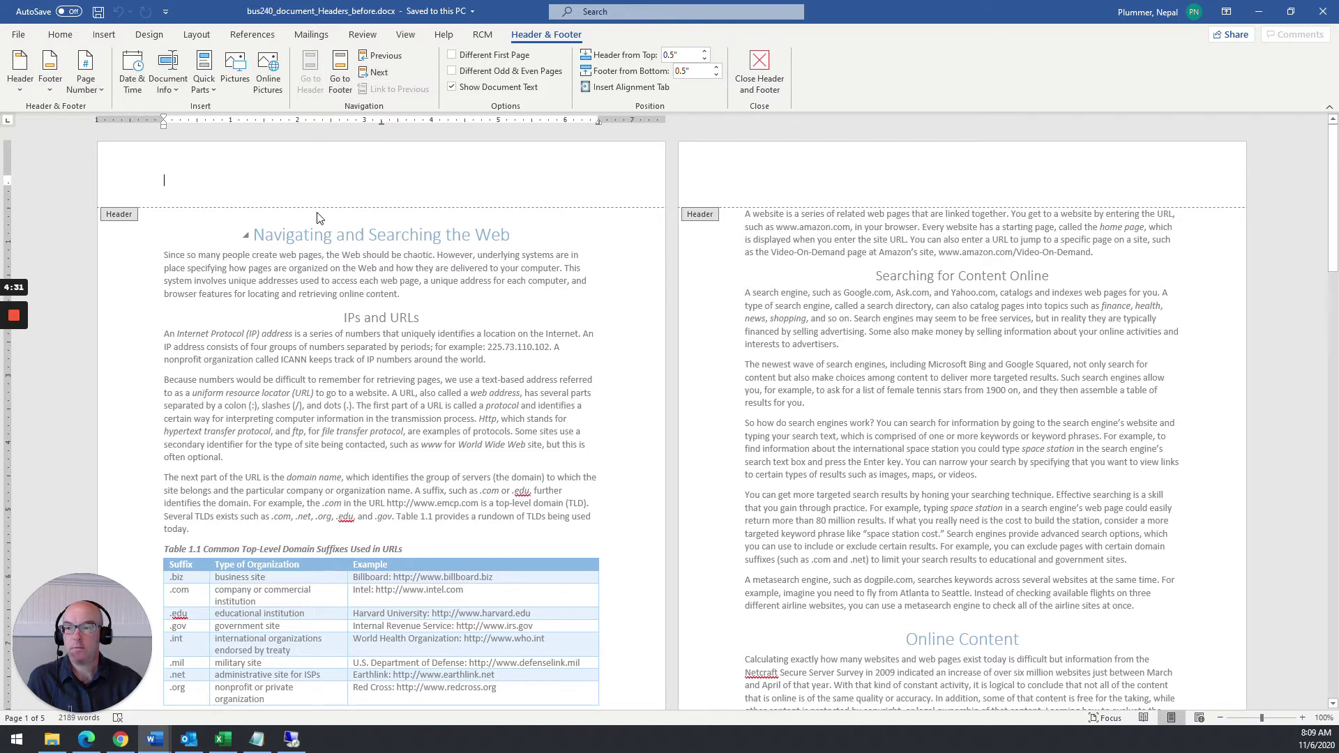
Step: Type the author's name in the header and add a right-aligned tab at the margin
{"action": "type", "text": "Nepa"}
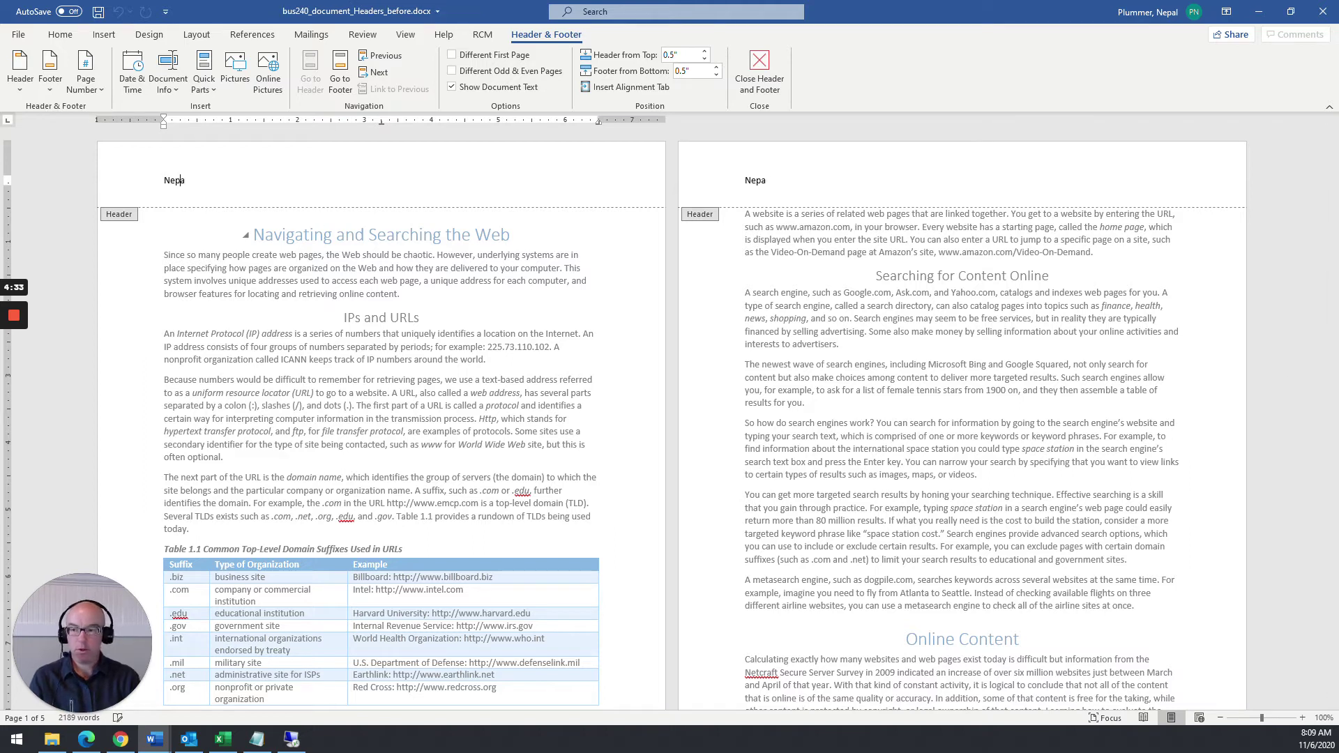
{"action": "type", "text": "l Plummer"}
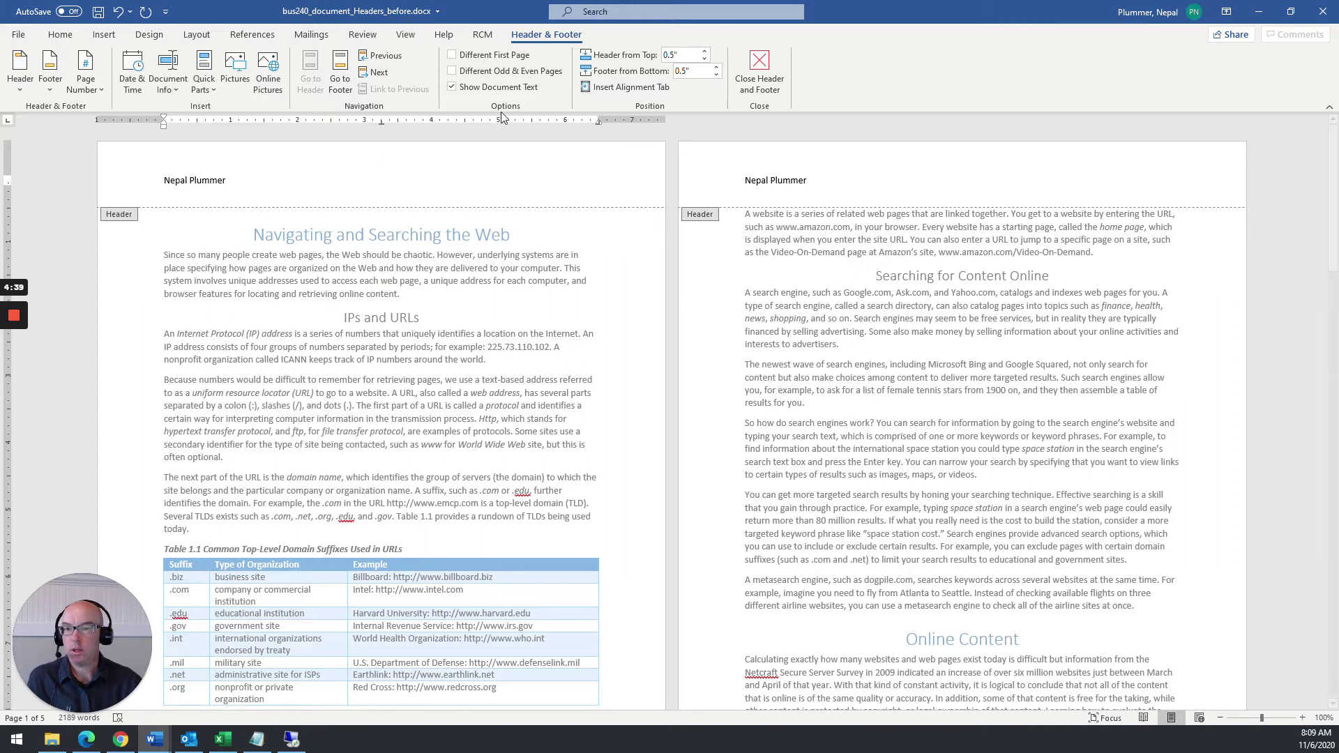
{"action": "left_click", "coordinate": [609, 88]}
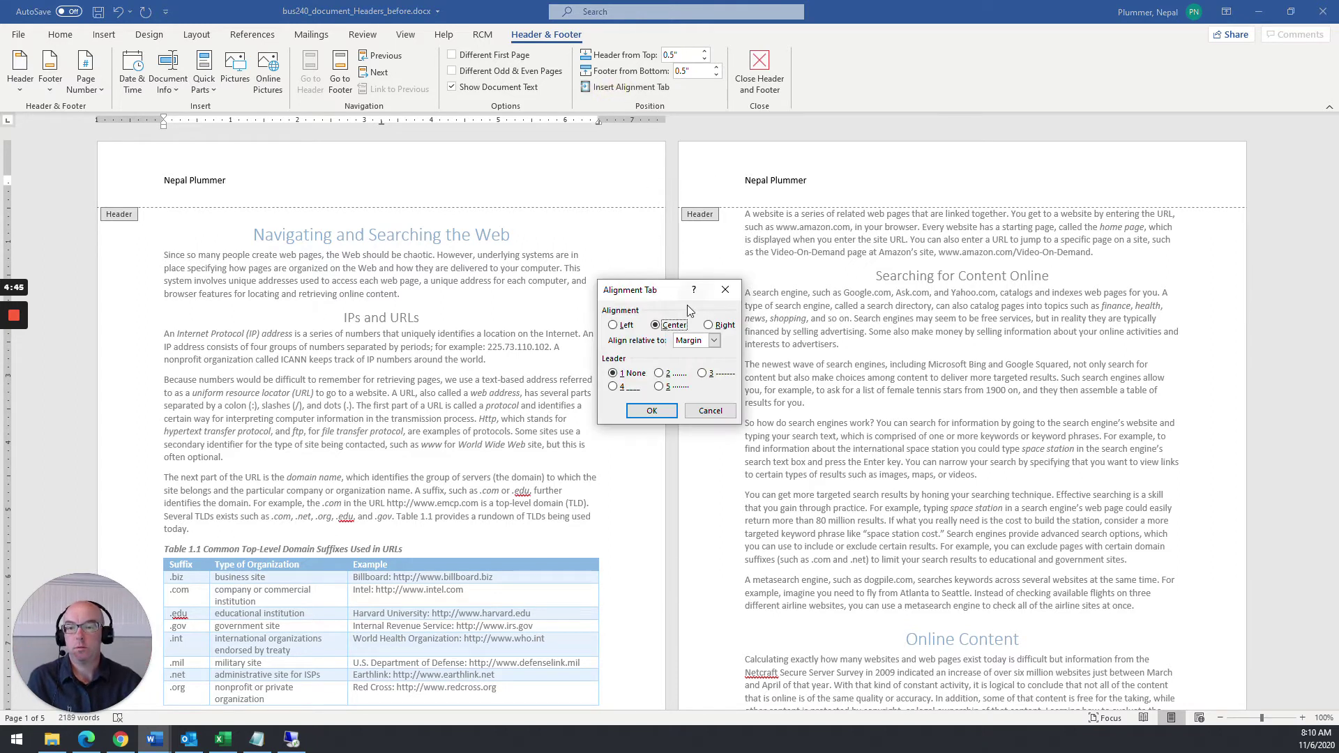
{"action": "left_click", "coordinate": [709, 326]}
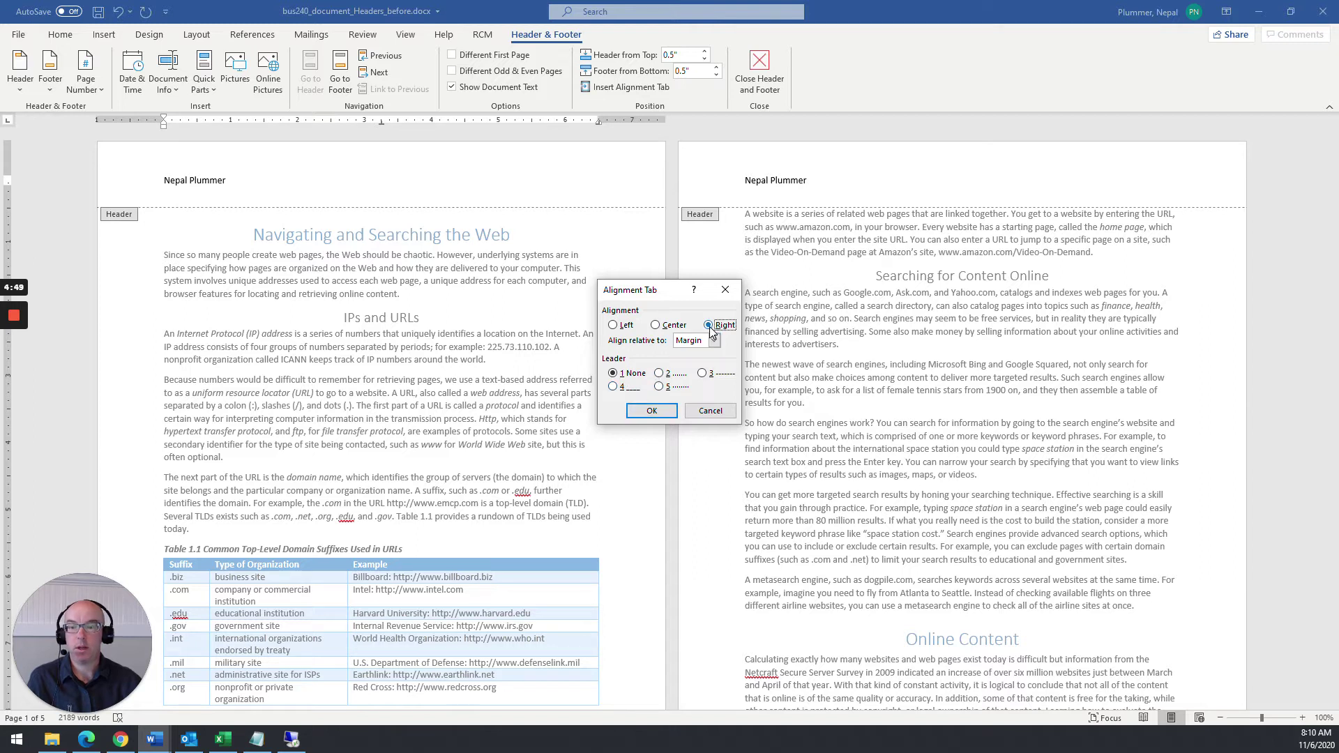
{"action": "left_click", "coordinate": [650, 413]}
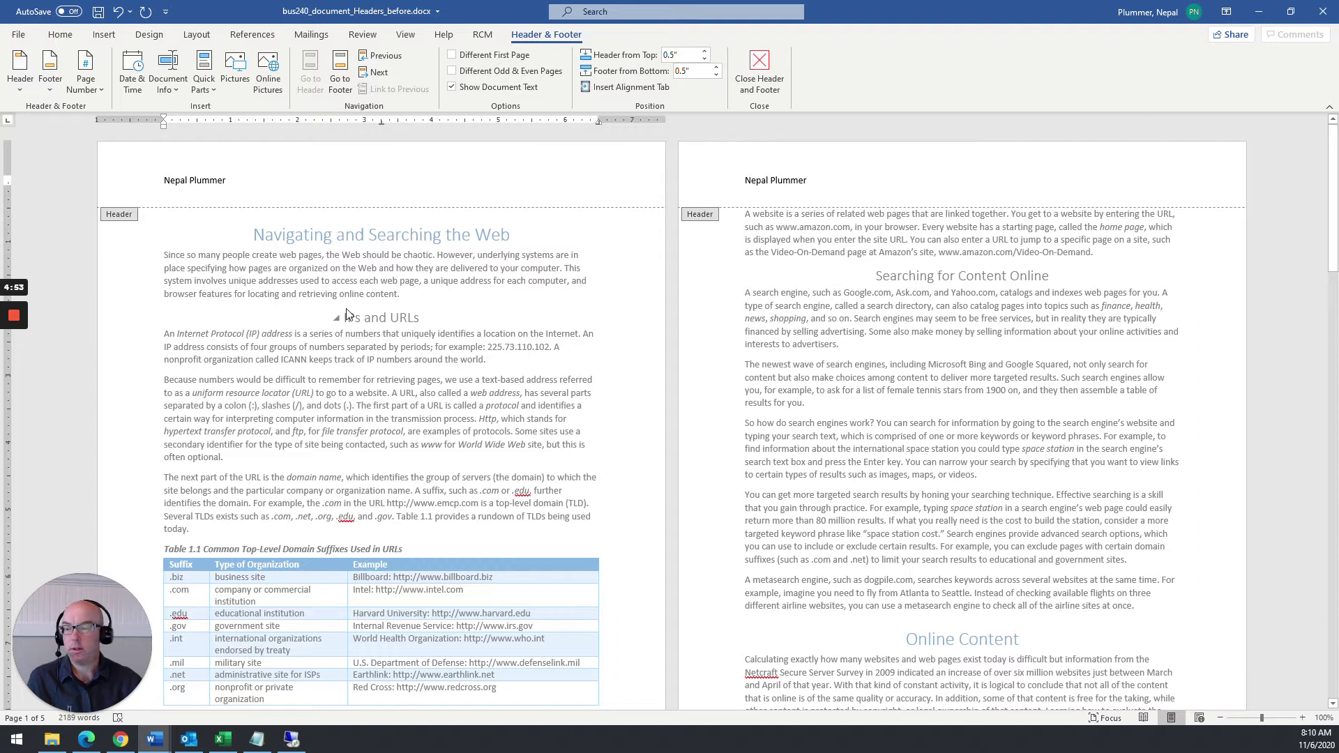
Step: Insert the date in the 6 November 2020 format at the header's right margin
{"action": "left_click", "coordinate": [132, 84]}
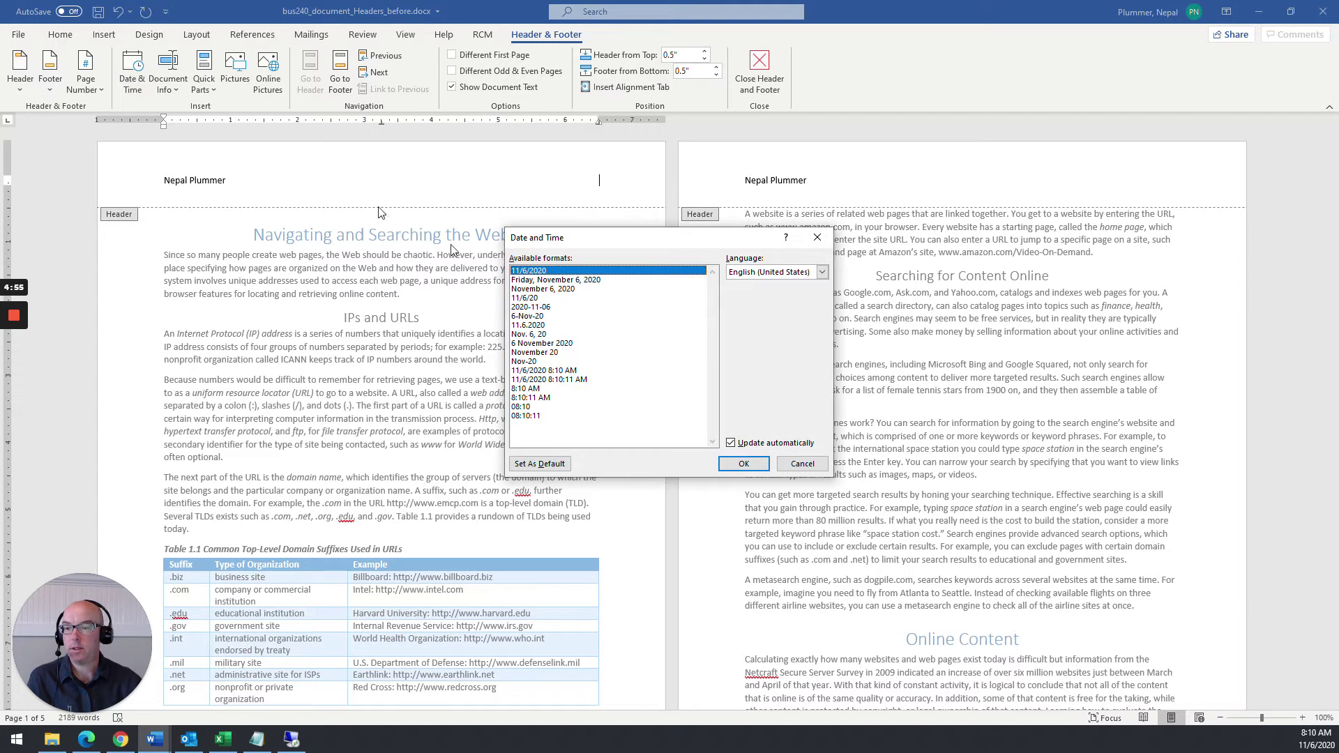
{"action": "left_click", "coordinate": [533, 344]}
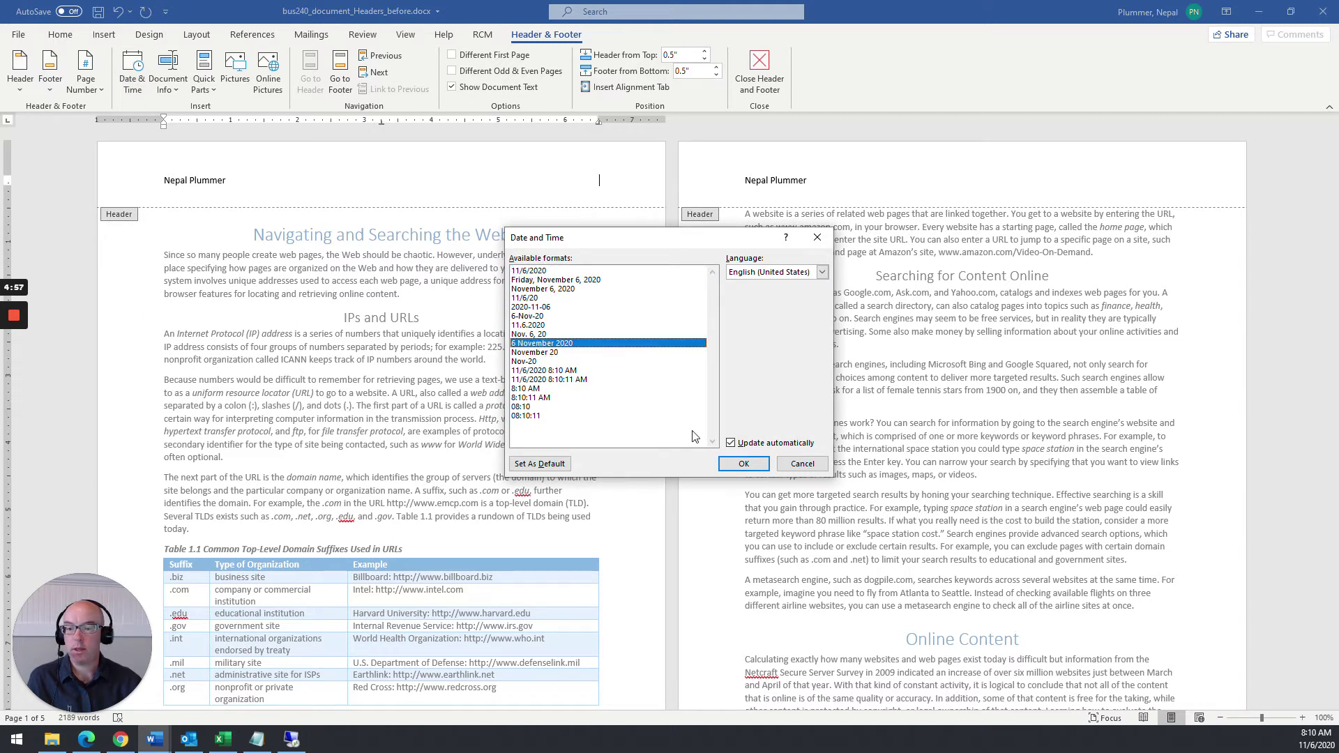
{"action": "left_click", "coordinate": [729, 465]}
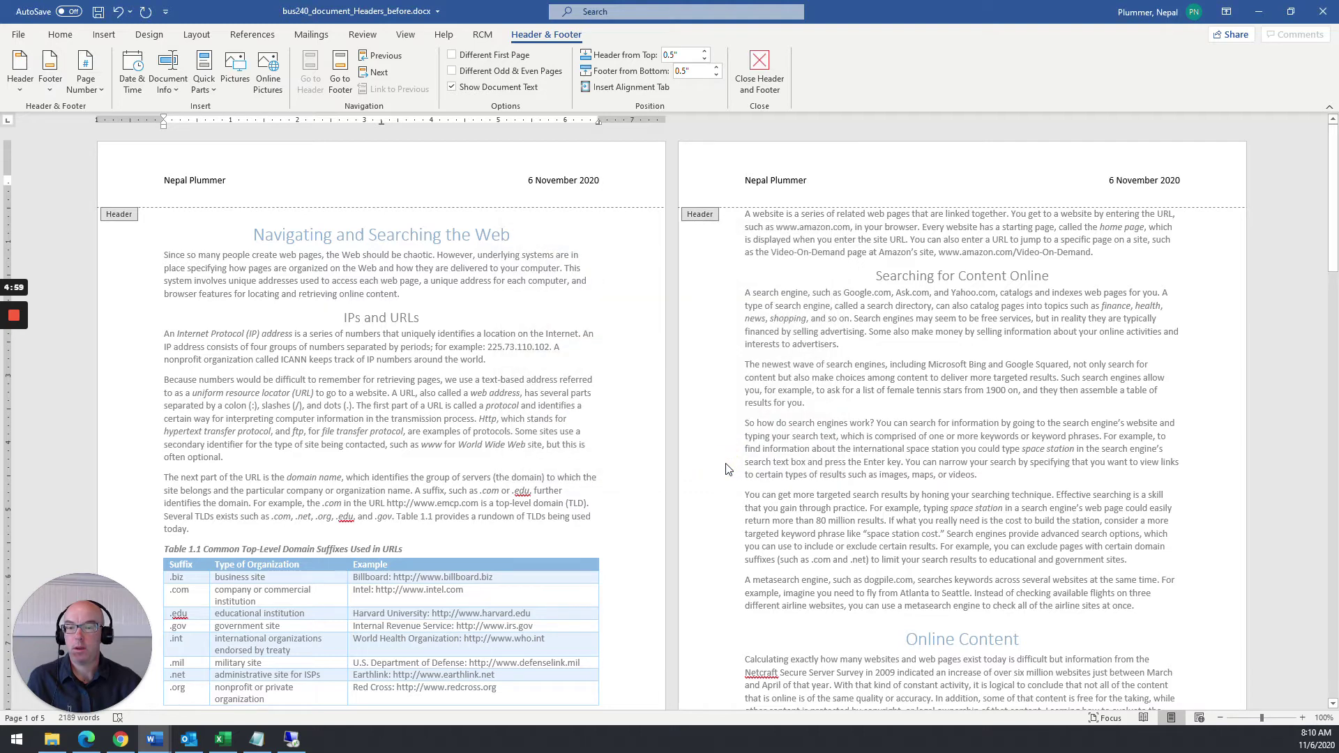
{"action": "scroll", "coordinate": [636, 275], "scroll_direction": "down", "scroll_amount": 10}
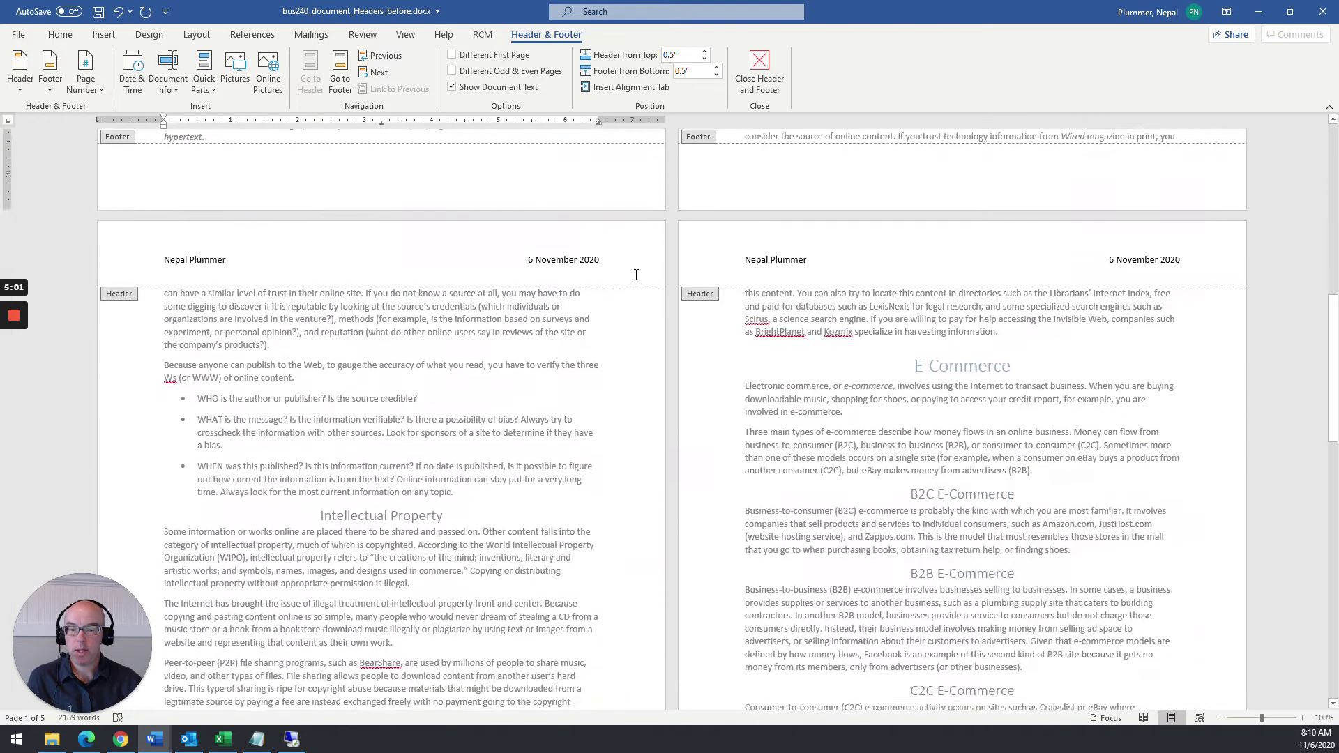
{"action": "scroll", "coordinate": [636, 275], "scroll_direction": "up", "scroll_amount": 10}
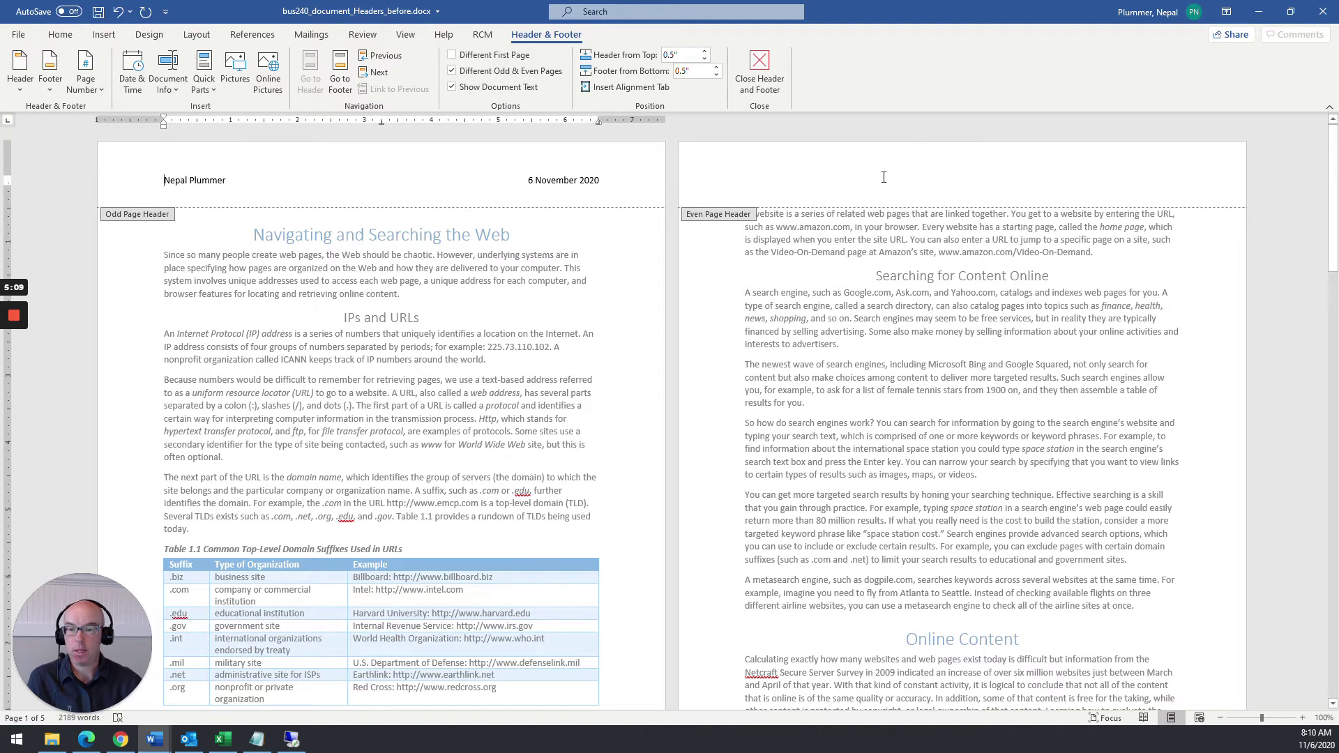
Step: Fill the even-page header with the 6 November 2020 date, a right-aligned tab, and the author's name
{"action": "left_click", "coordinate": [756, 181]}
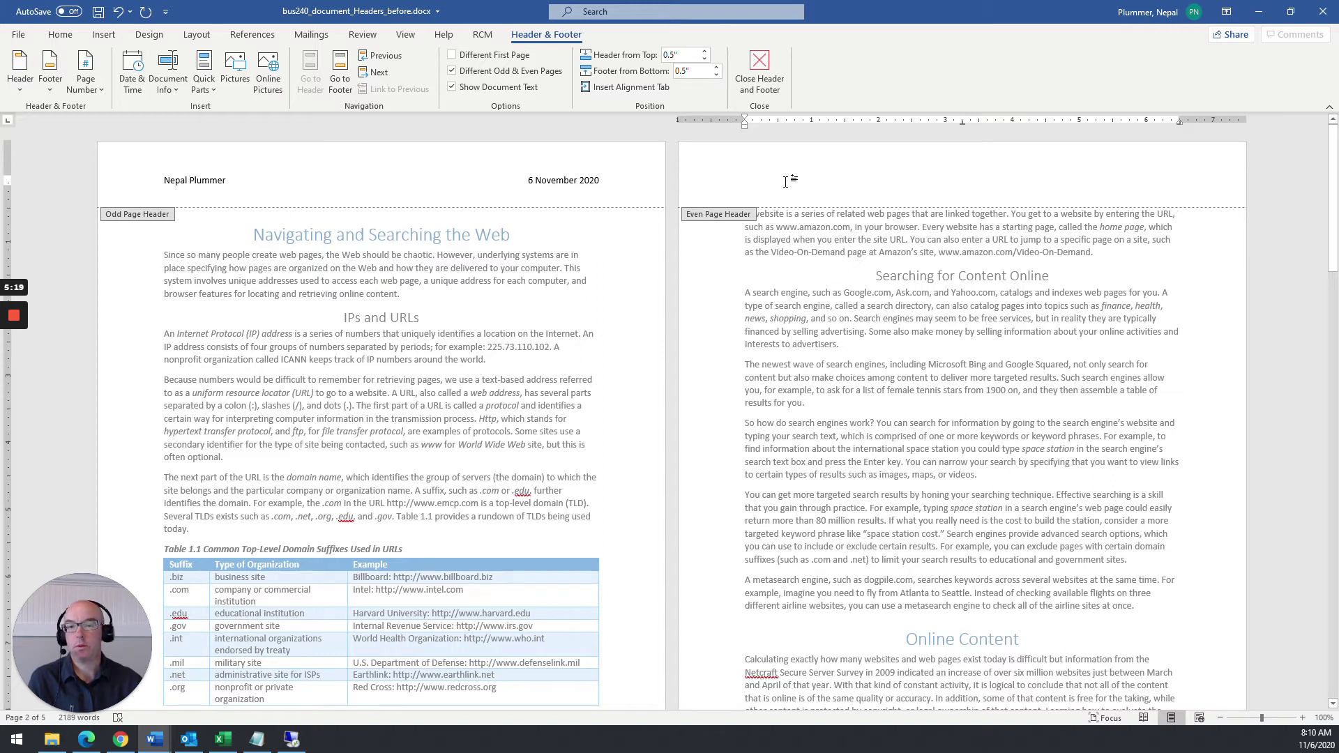
{"action": "left_click", "coordinate": [132, 81]}
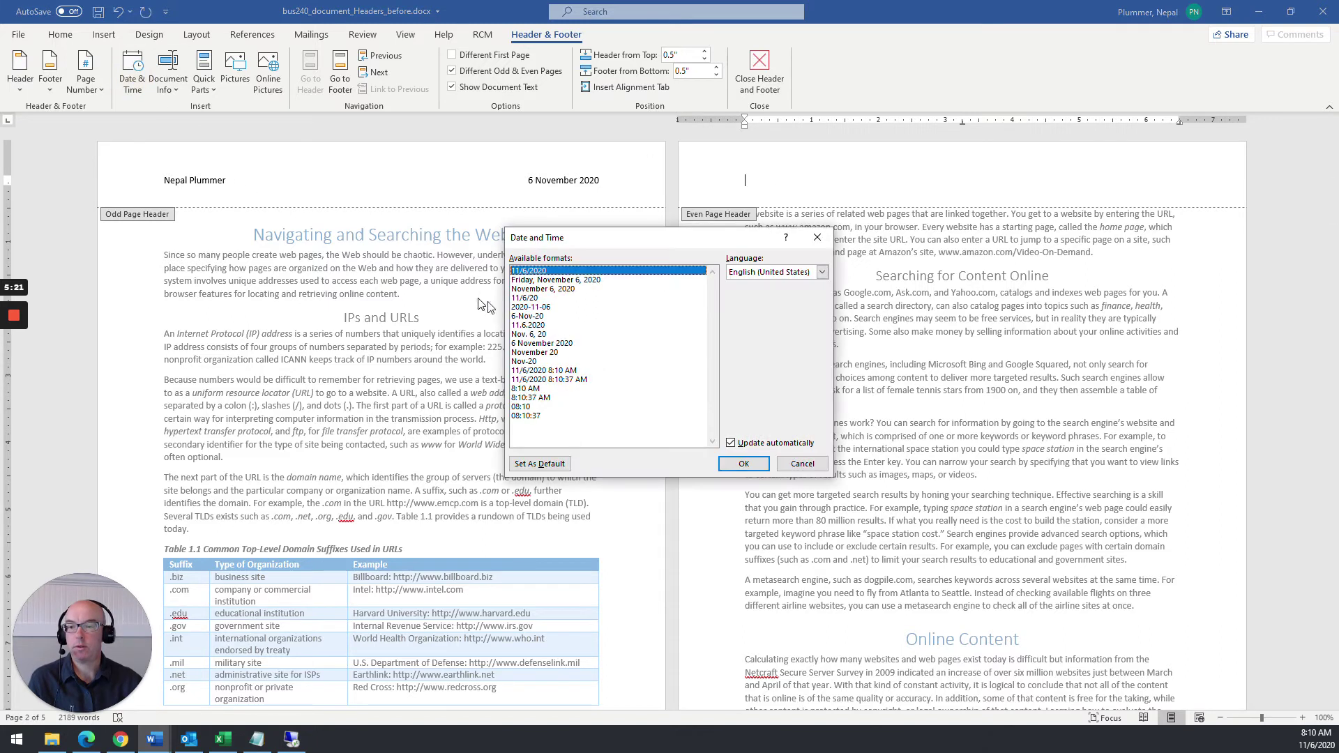
{"action": "left_click", "coordinate": [537, 343]}
{"action": "left_click", "coordinate": [743, 464]}
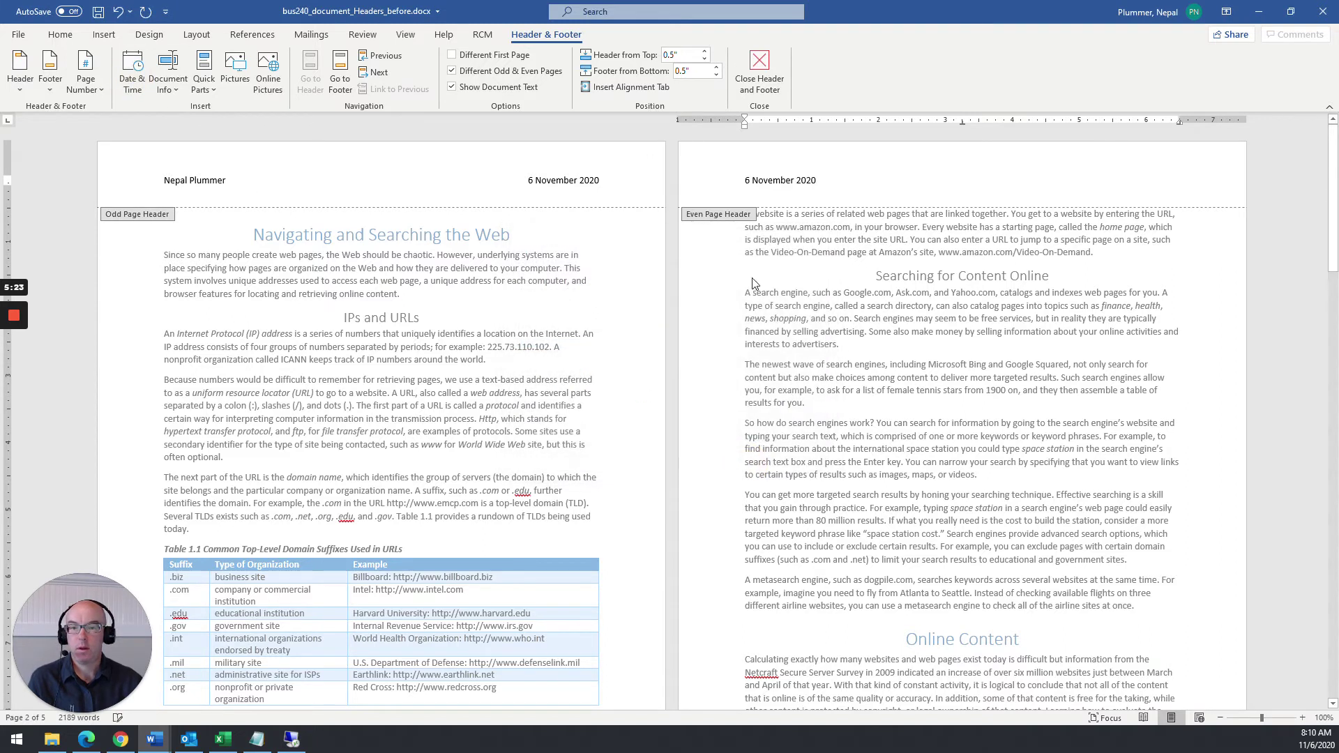
{"action": "left_click", "coordinate": [627, 87]}
{"action": "left_click", "coordinate": [708, 325]}
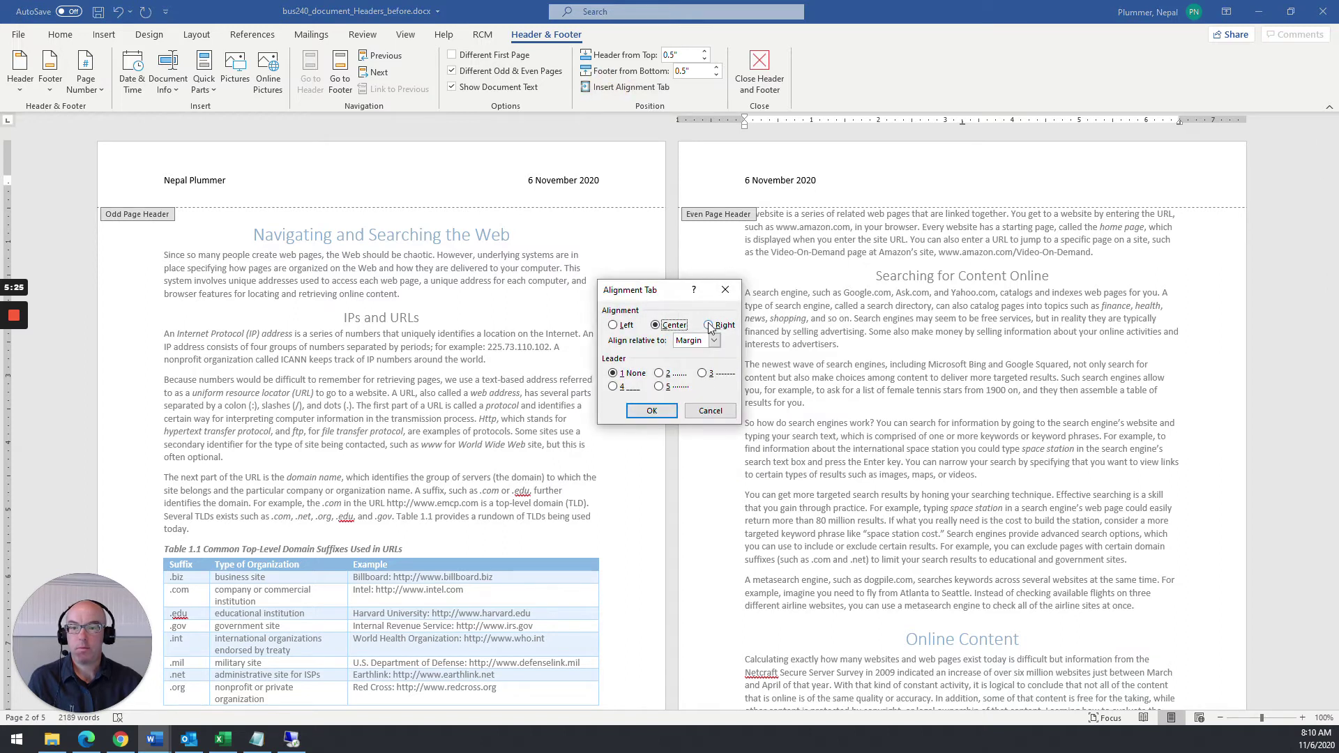
{"action": "left_click", "coordinate": [651, 410]}
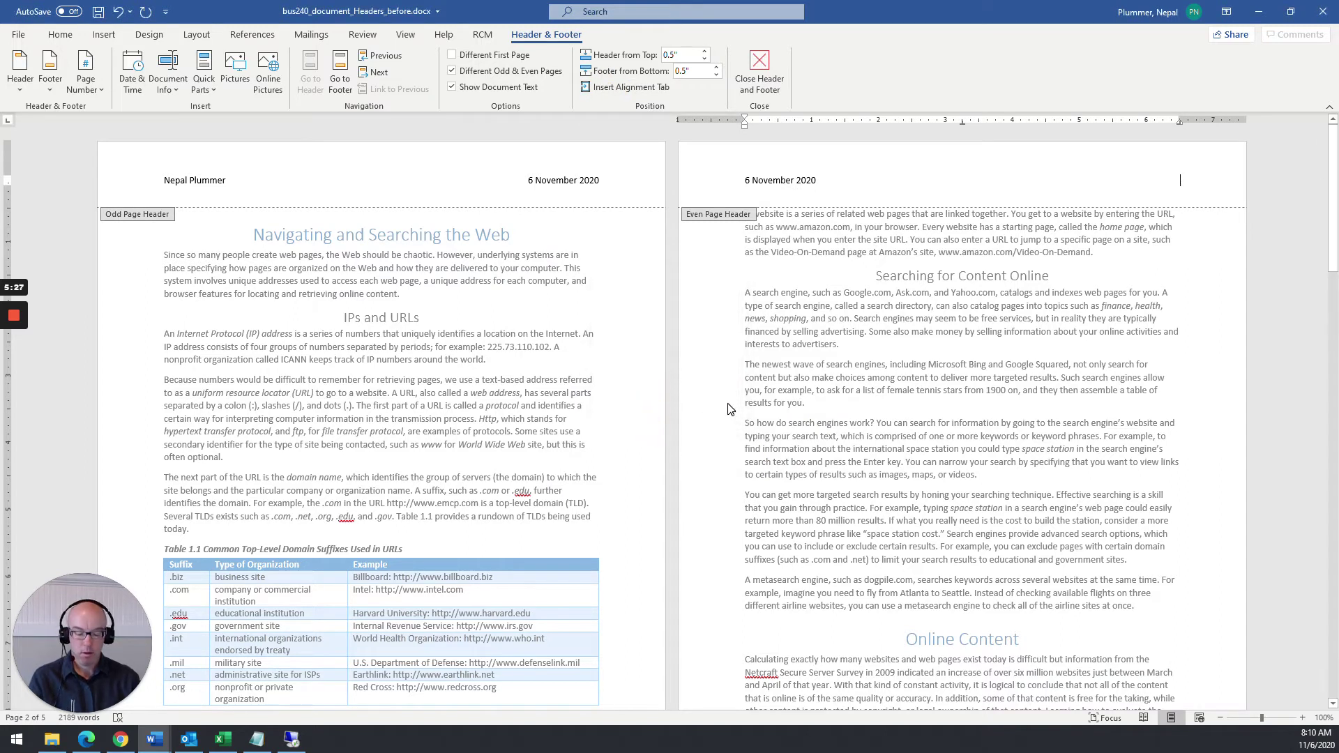
{"action": "type", "text": "Nepal Plummer"}
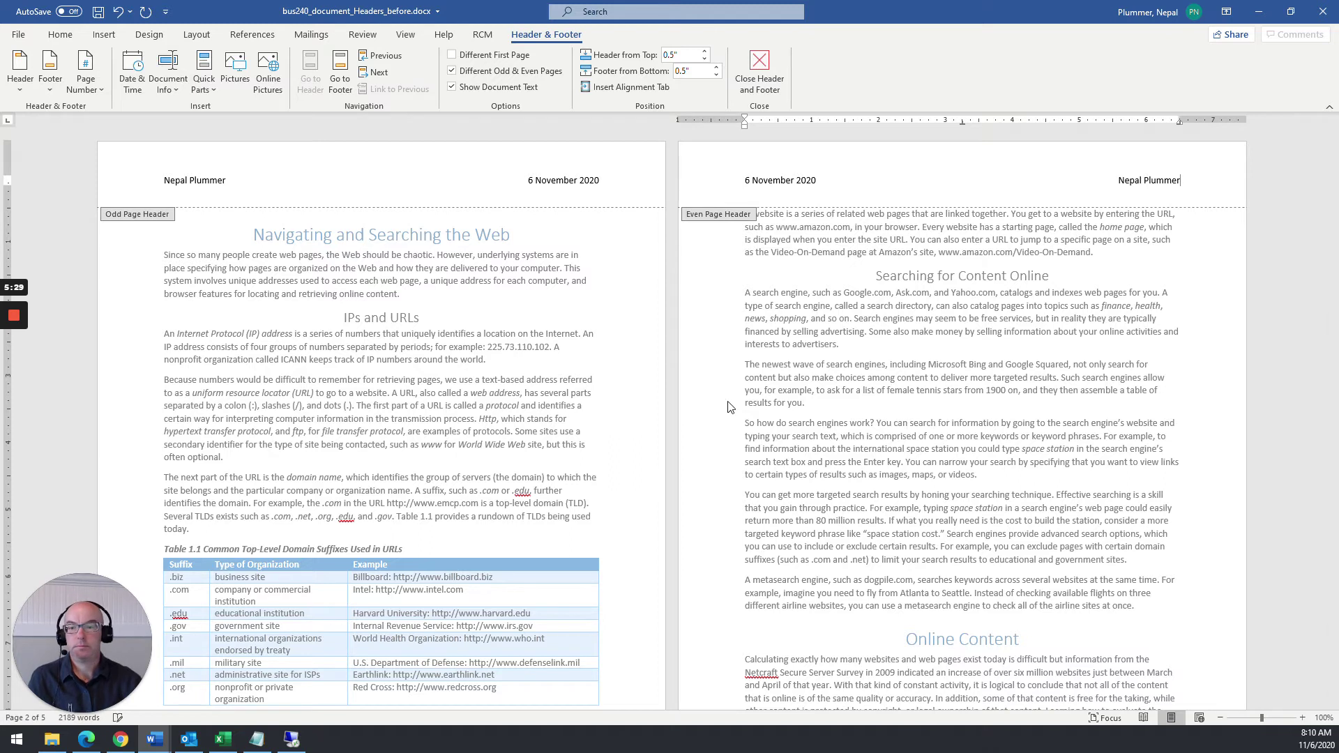
Step: Close the header and open the page 1 footer for editing
{"action": "double_click", "coordinate": [487, 388]}
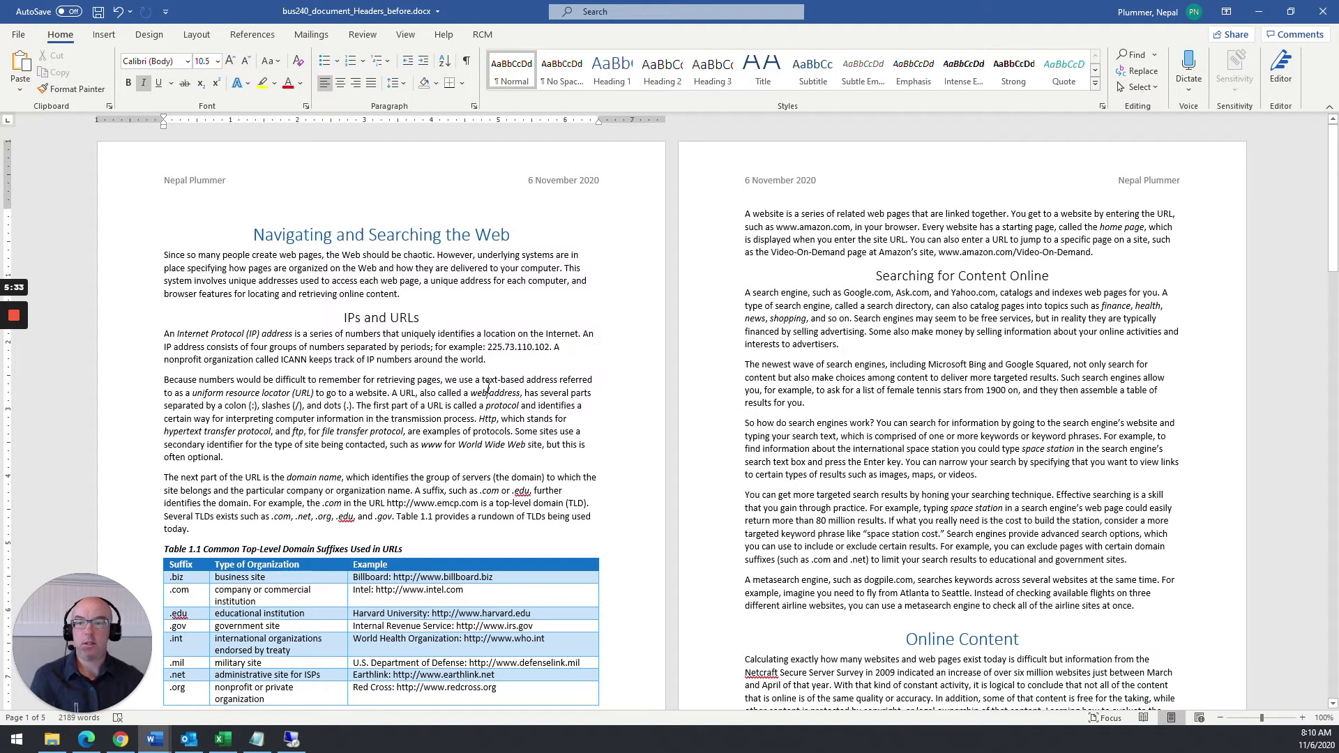
{"action": "scroll", "coordinate": [647, 403], "scroll_direction": "down", "scroll_amount": 3}
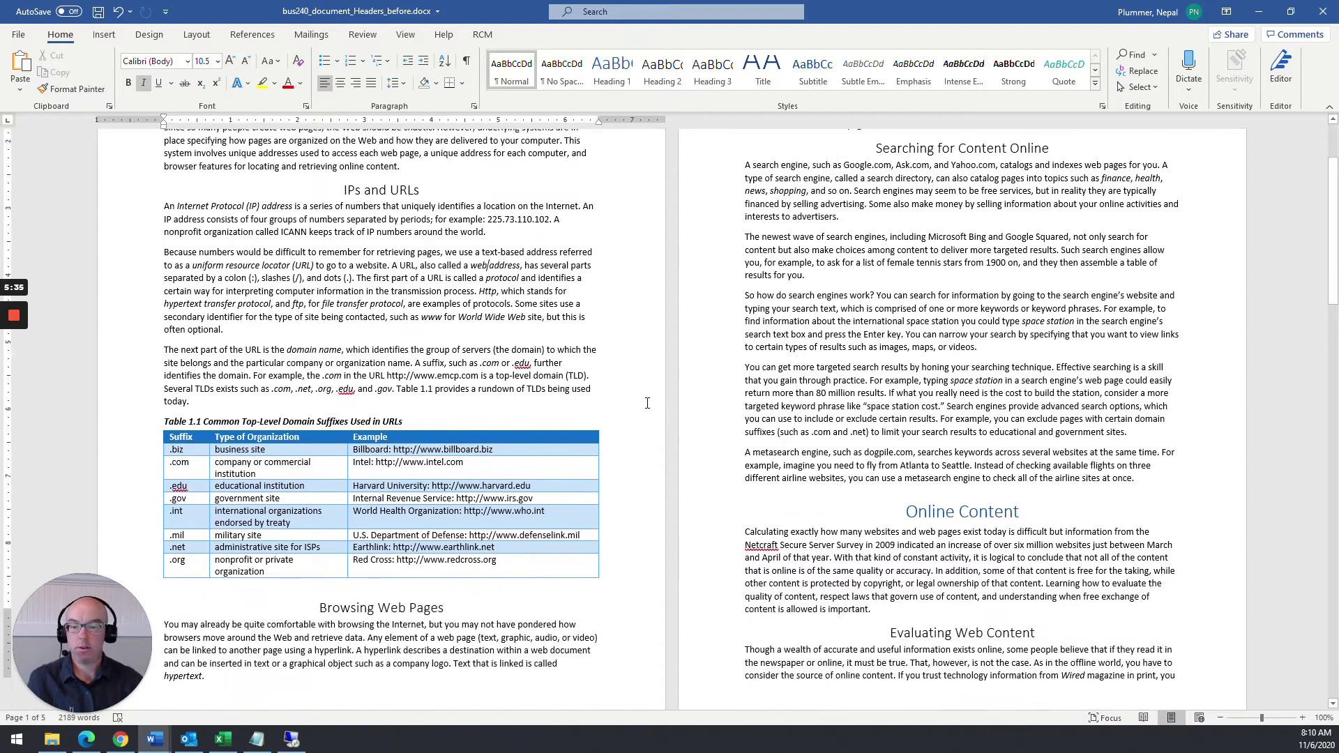
{"action": "scroll", "coordinate": [647, 403], "scroll_direction": "down", "scroll_amount": 10}
{"action": "scroll", "coordinate": [648, 403], "scroll_direction": "up", "scroll_amount": 14}
{"action": "scroll", "coordinate": [648, 403], "scroll_direction": "down", "scroll_amount": 10}
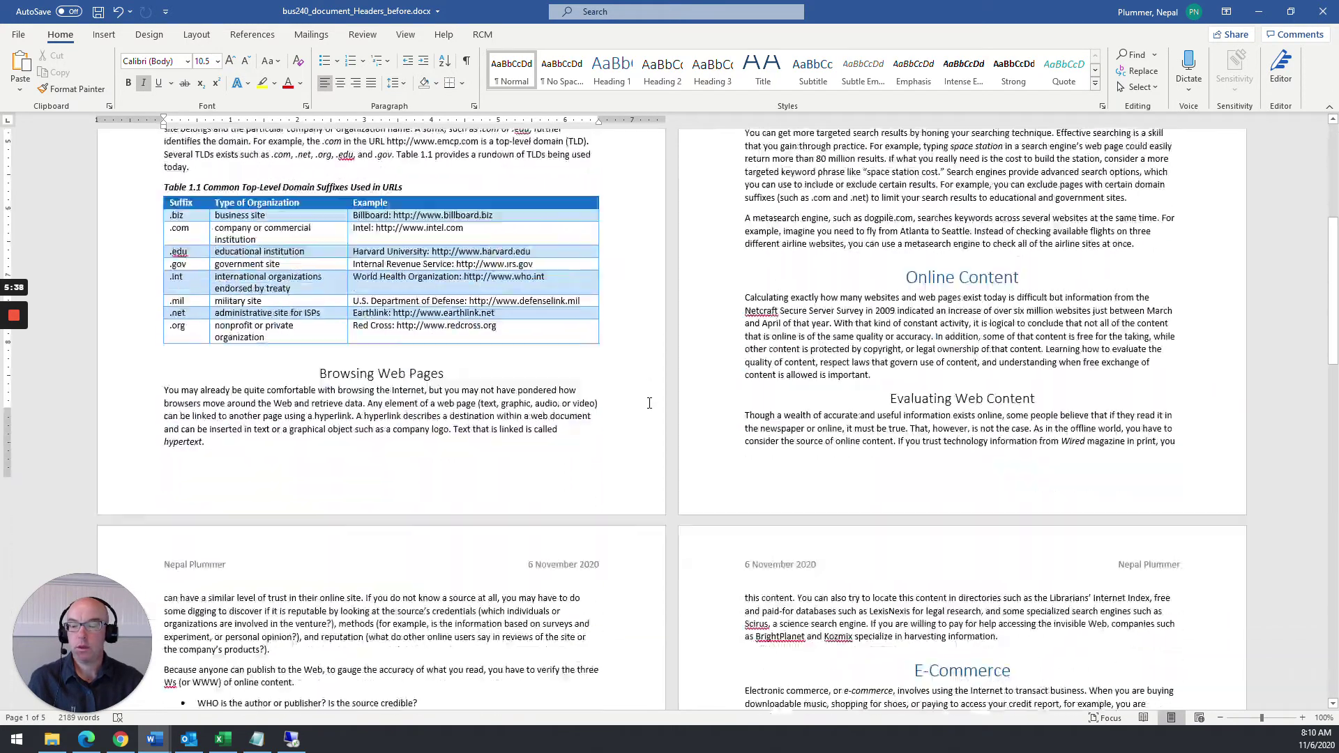
{"action": "double_click", "coordinate": [341, 397]}
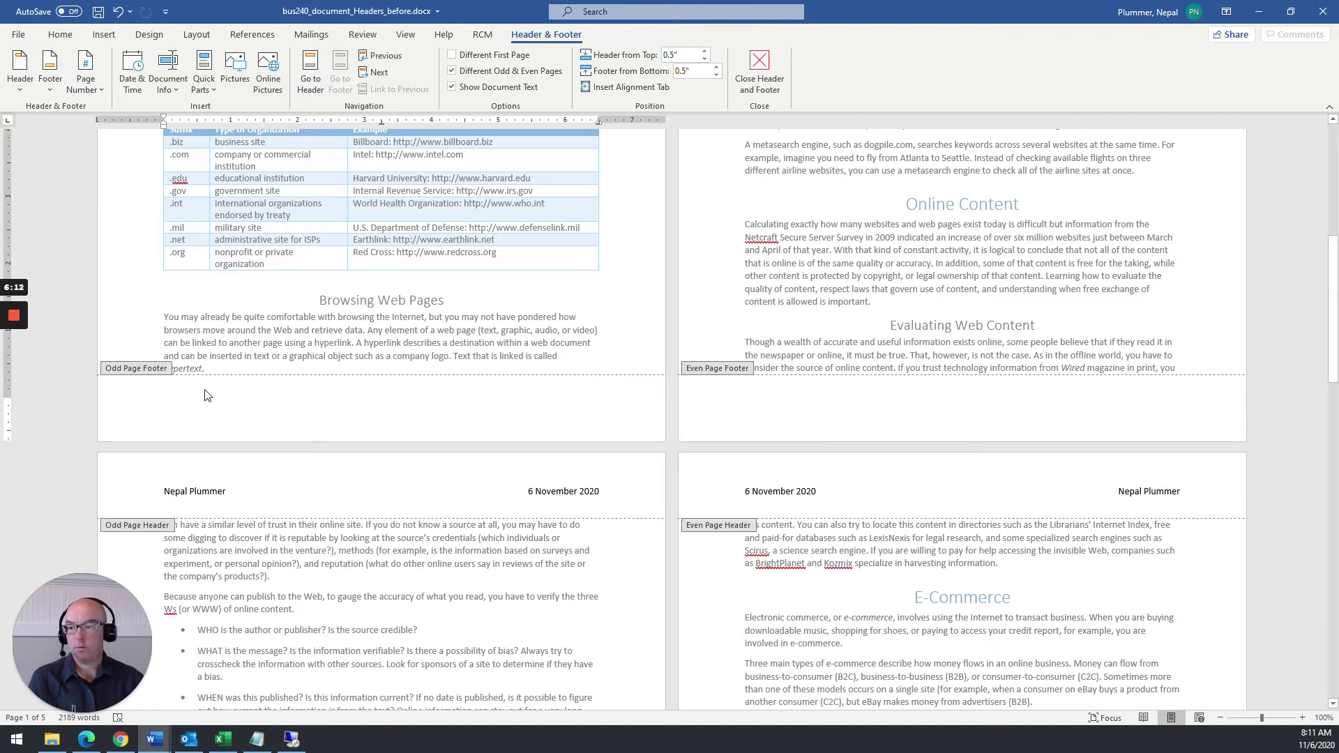
Step: Format page numbers as 1, 2, 3 with chapter number included, starting at 1, and dismiss the no-chapter warning
{"action": "left_click", "coordinate": [89, 92]}
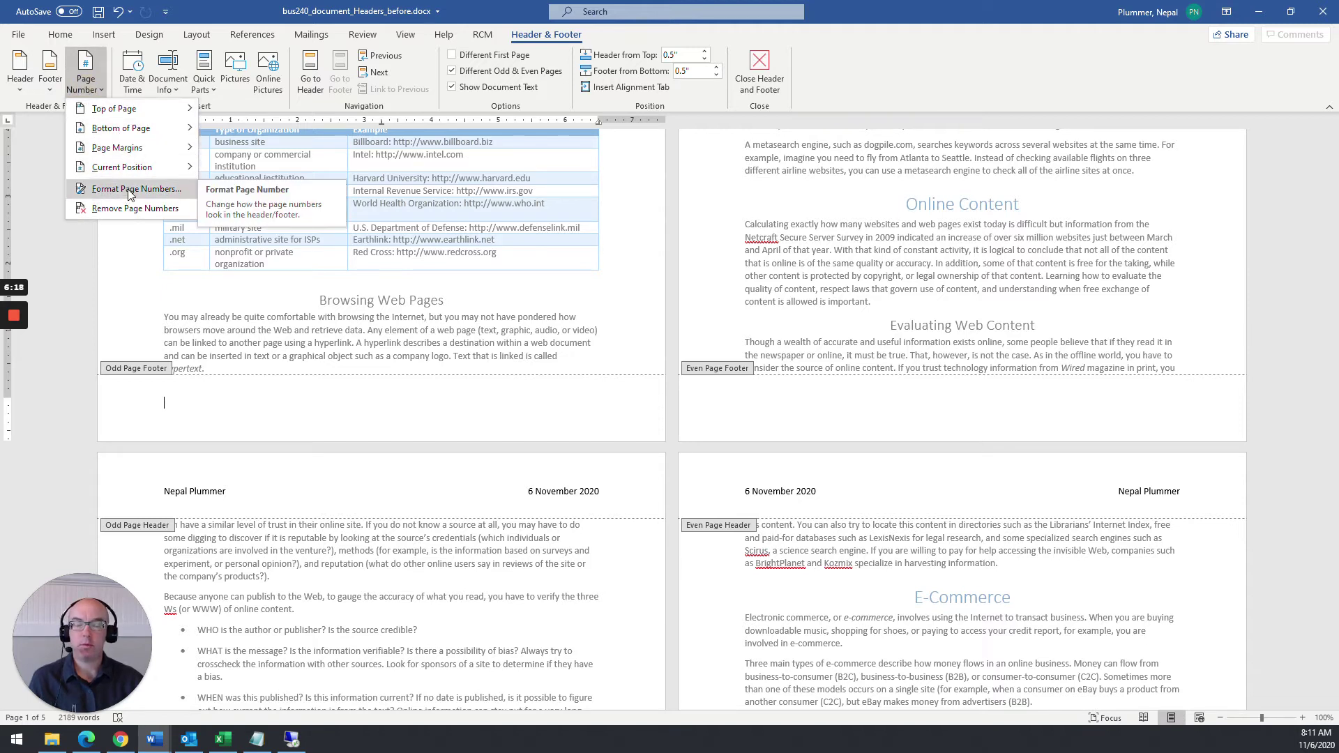
{"action": "left_click", "coordinate": [130, 192]}
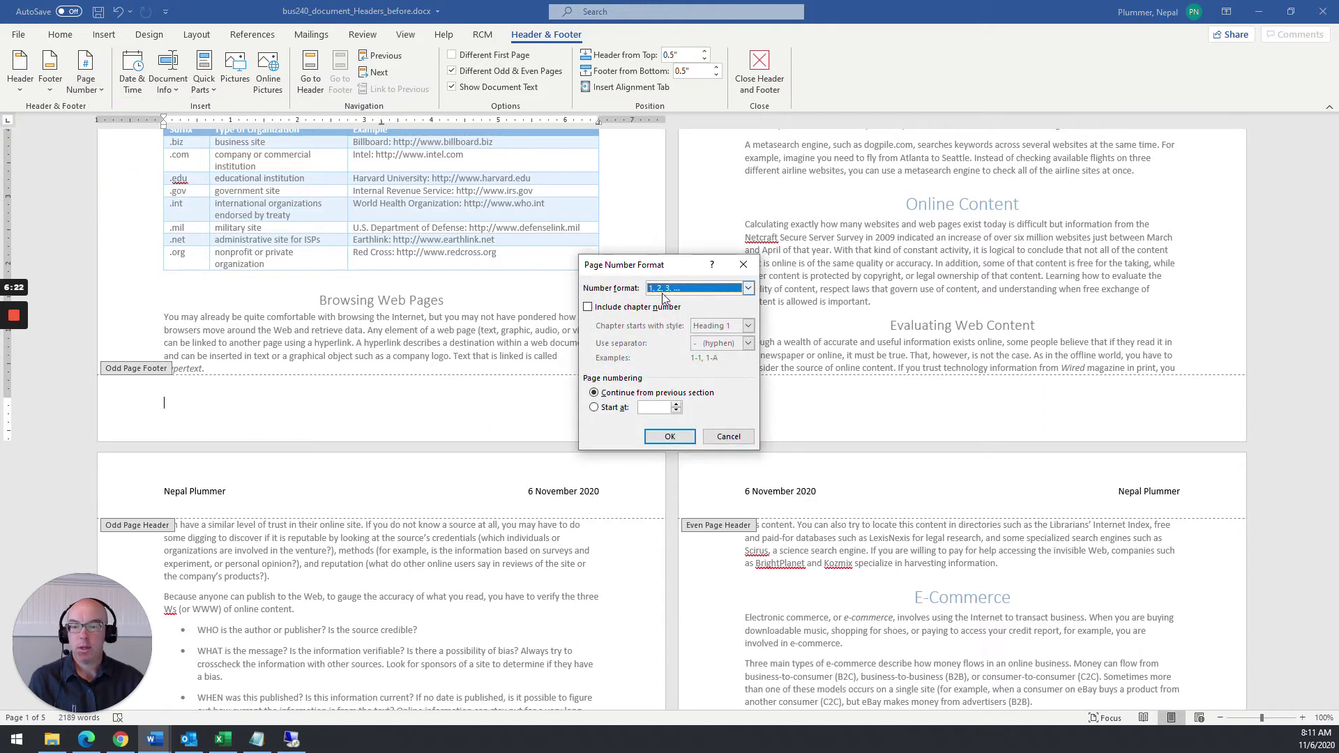
{"action": "left_click", "coordinate": [668, 288]}
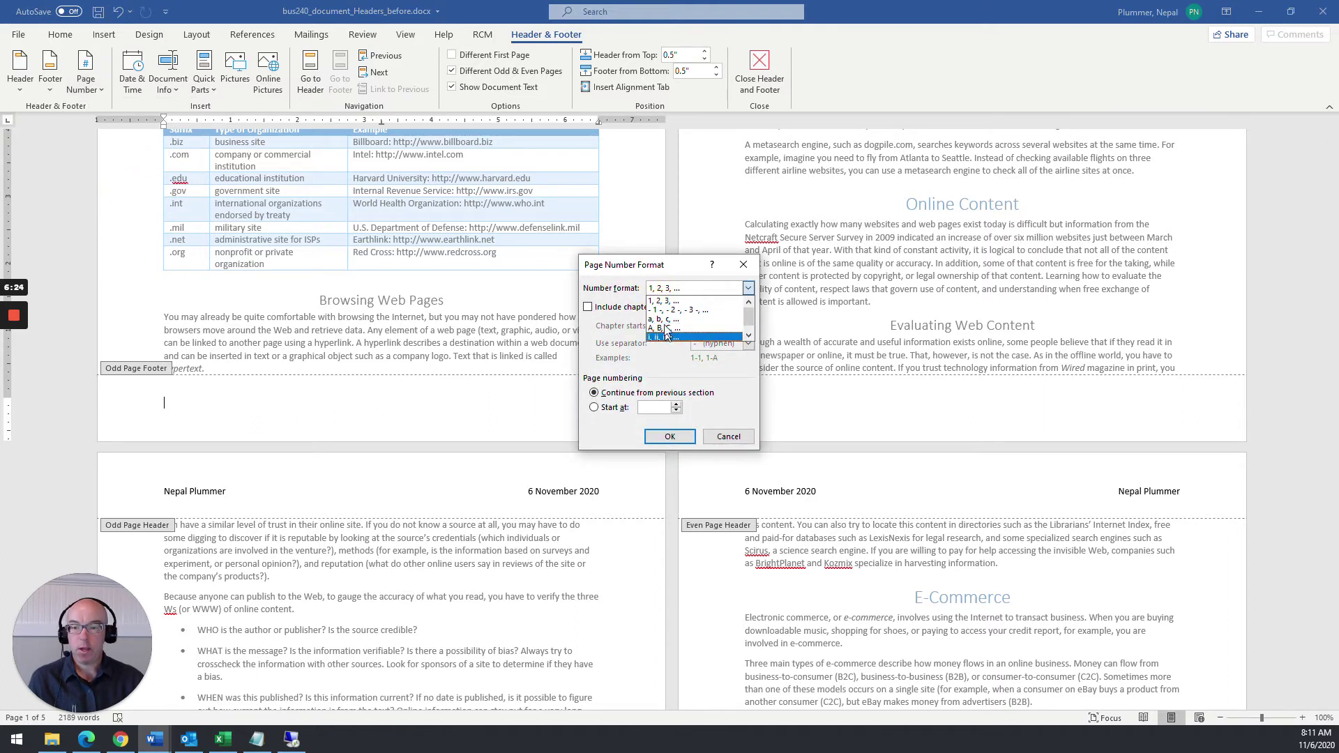
{"action": "left_click", "coordinate": [661, 301]}
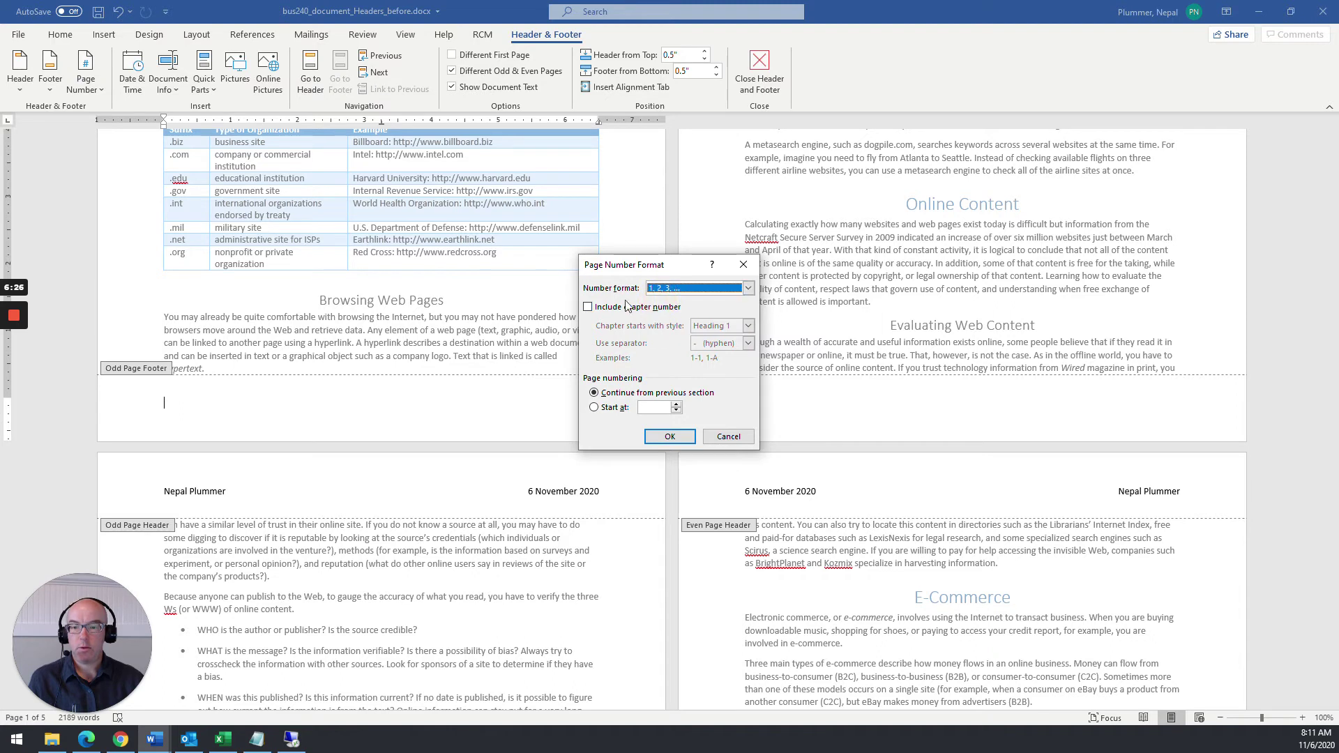
{"action": "left_click", "coordinate": [588, 311]}
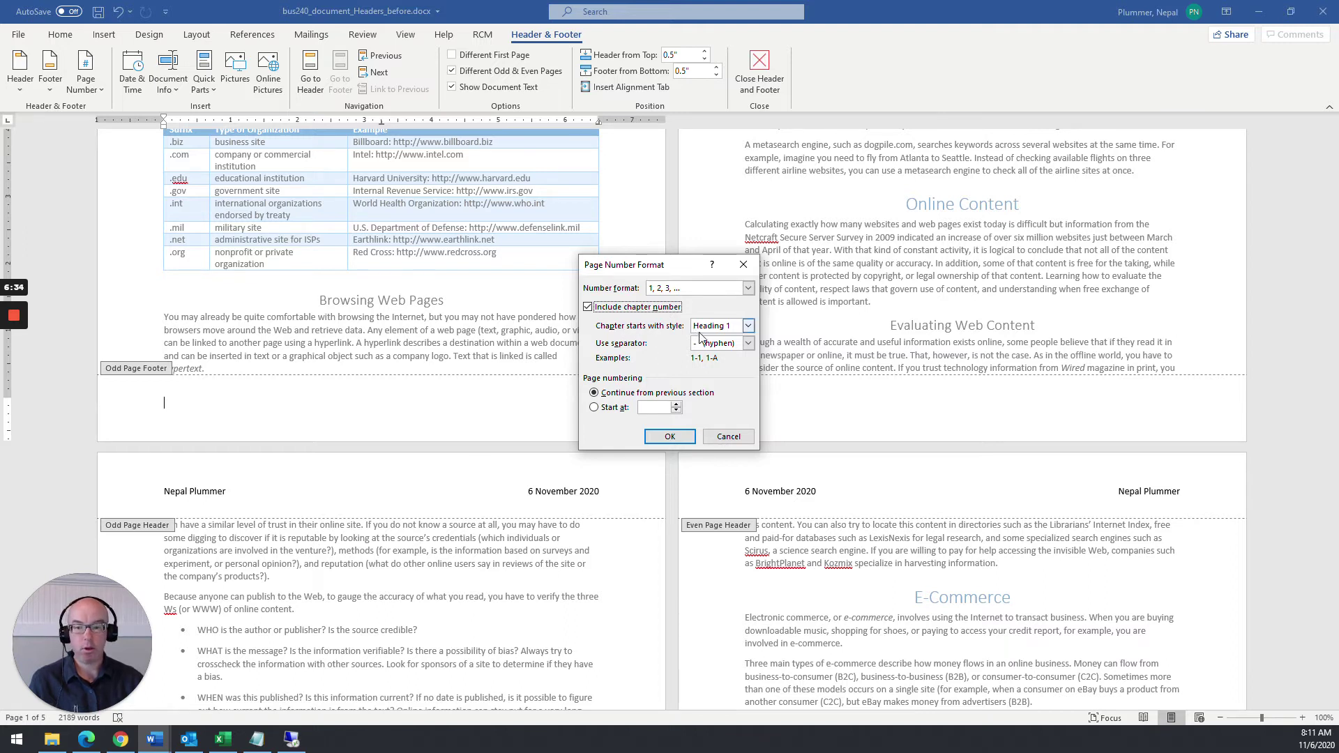
{"action": "left_click", "coordinate": [594, 407]}
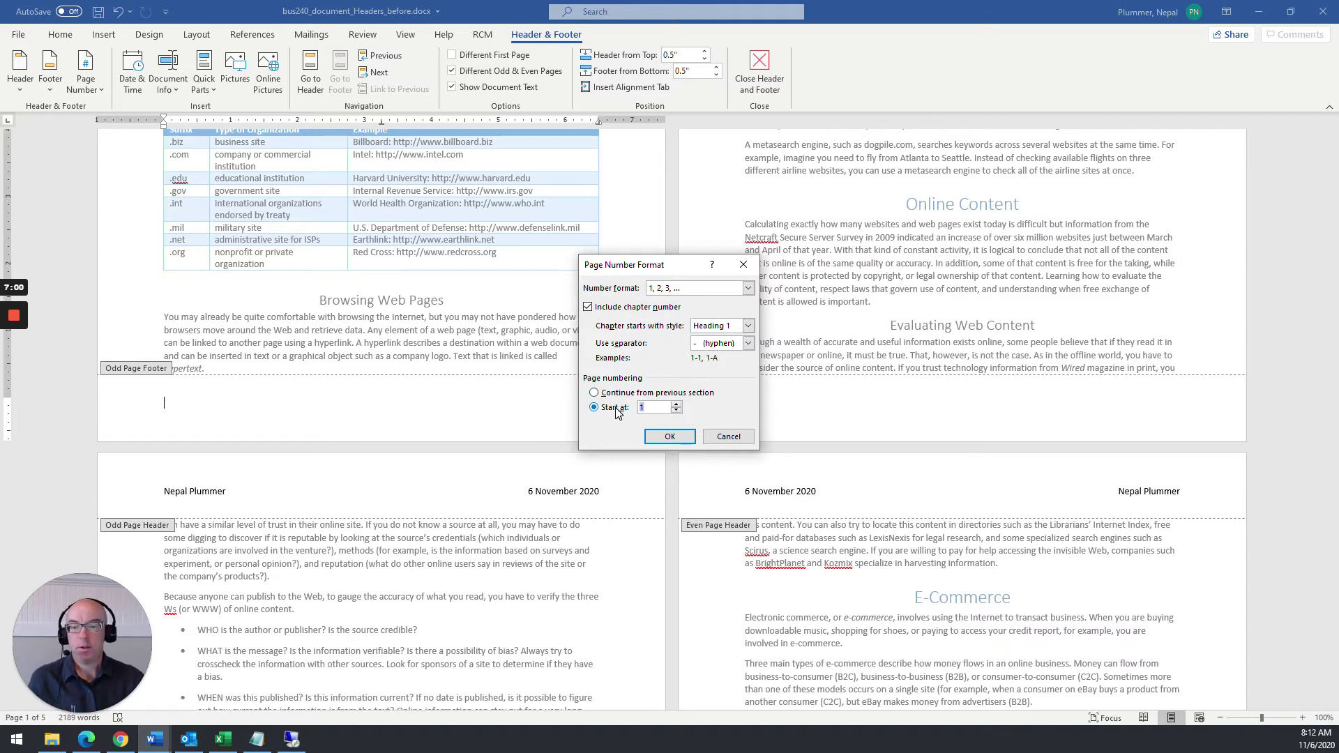
{"action": "left_click", "coordinate": [652, 437]}
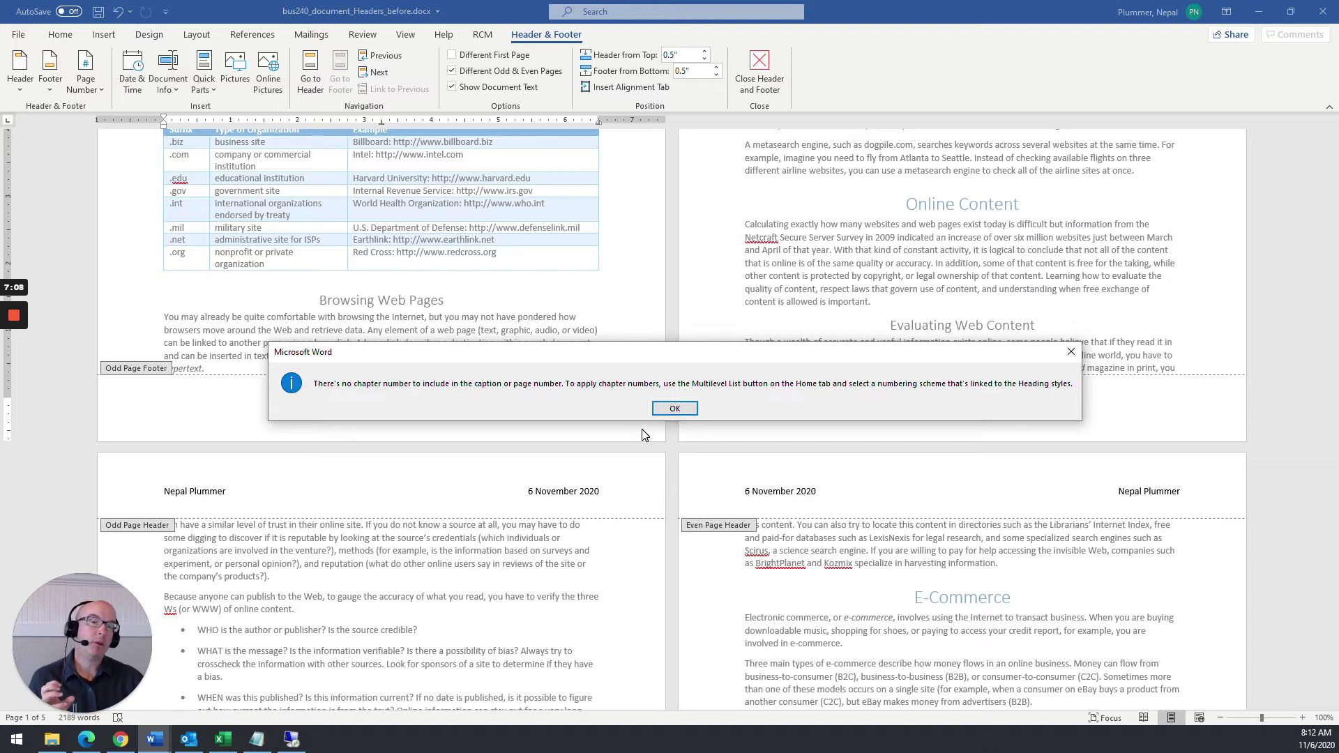
{"action": "left_click", "coordinate": [670, 411]}
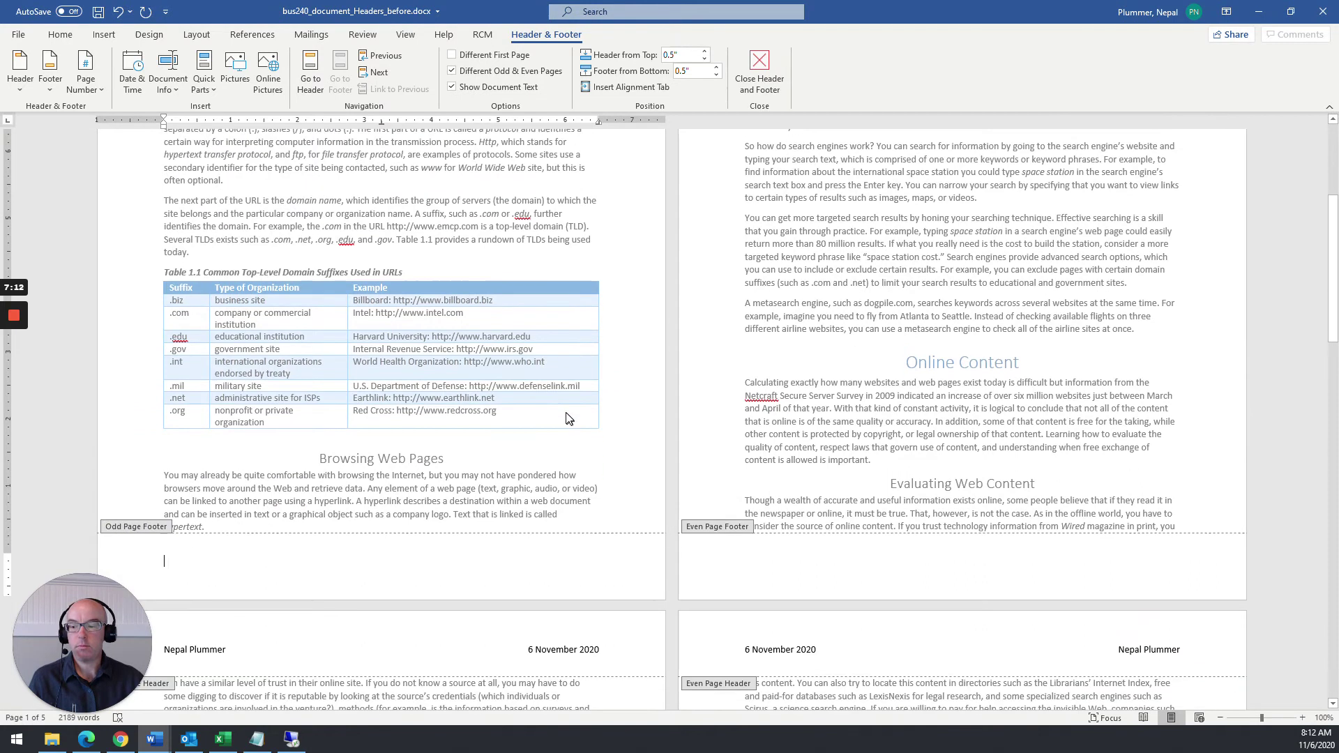
{"action": "left_click", "coordinate": [89, 92]}
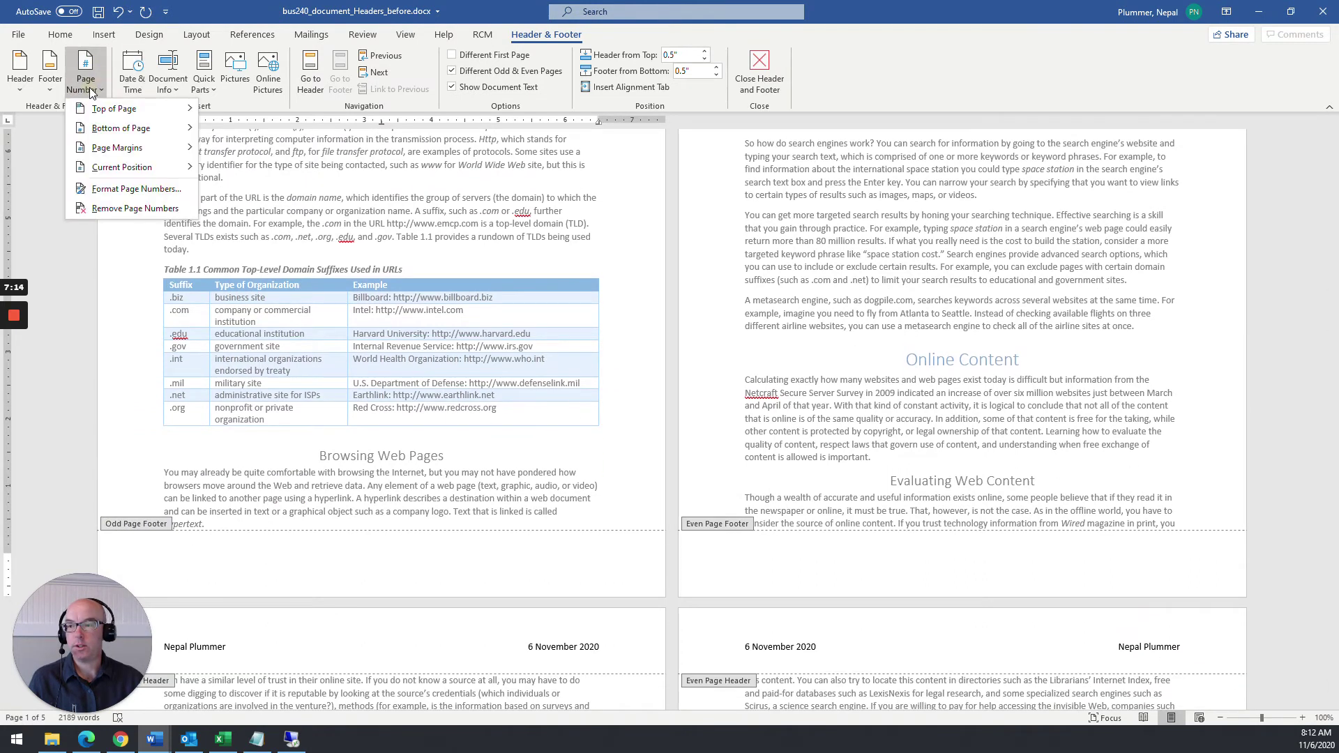
{"action": "mouse_move", "coordinate": [120, 132]}
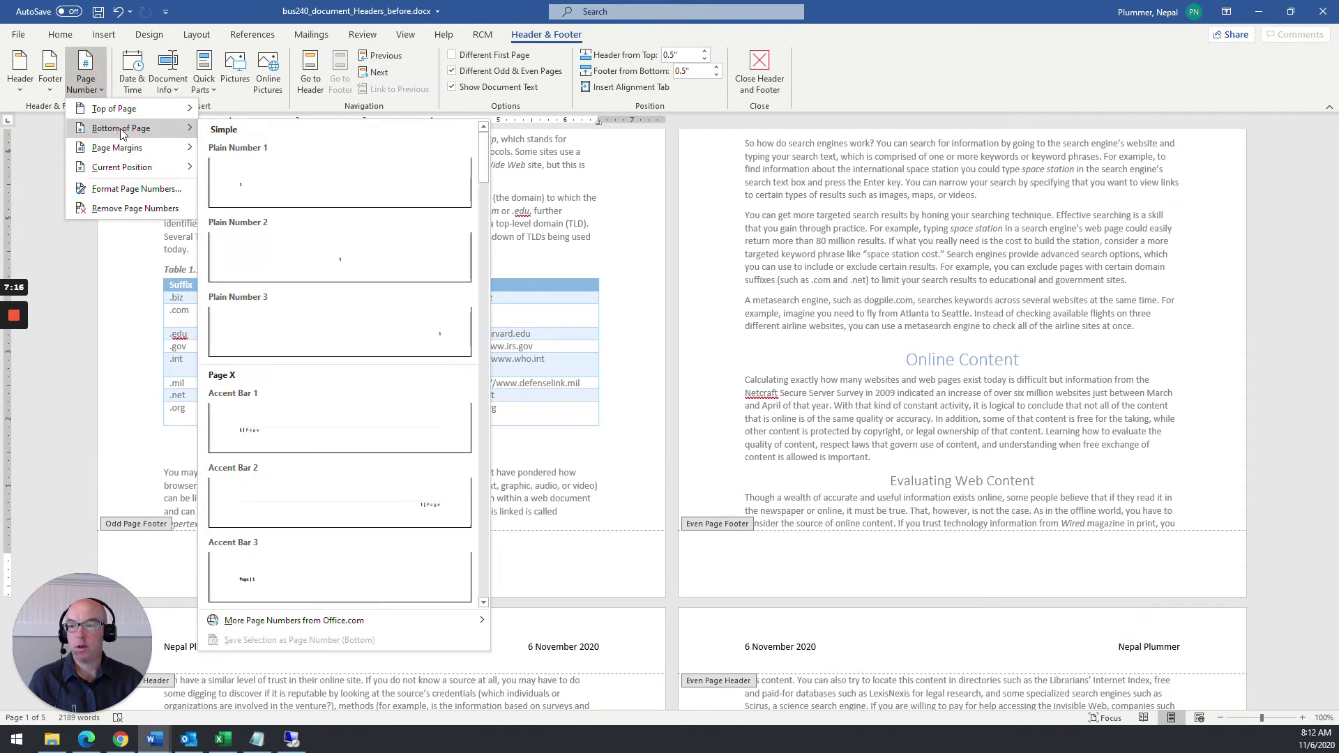
{"action": "left_click", "coordinate": [283, 200]}
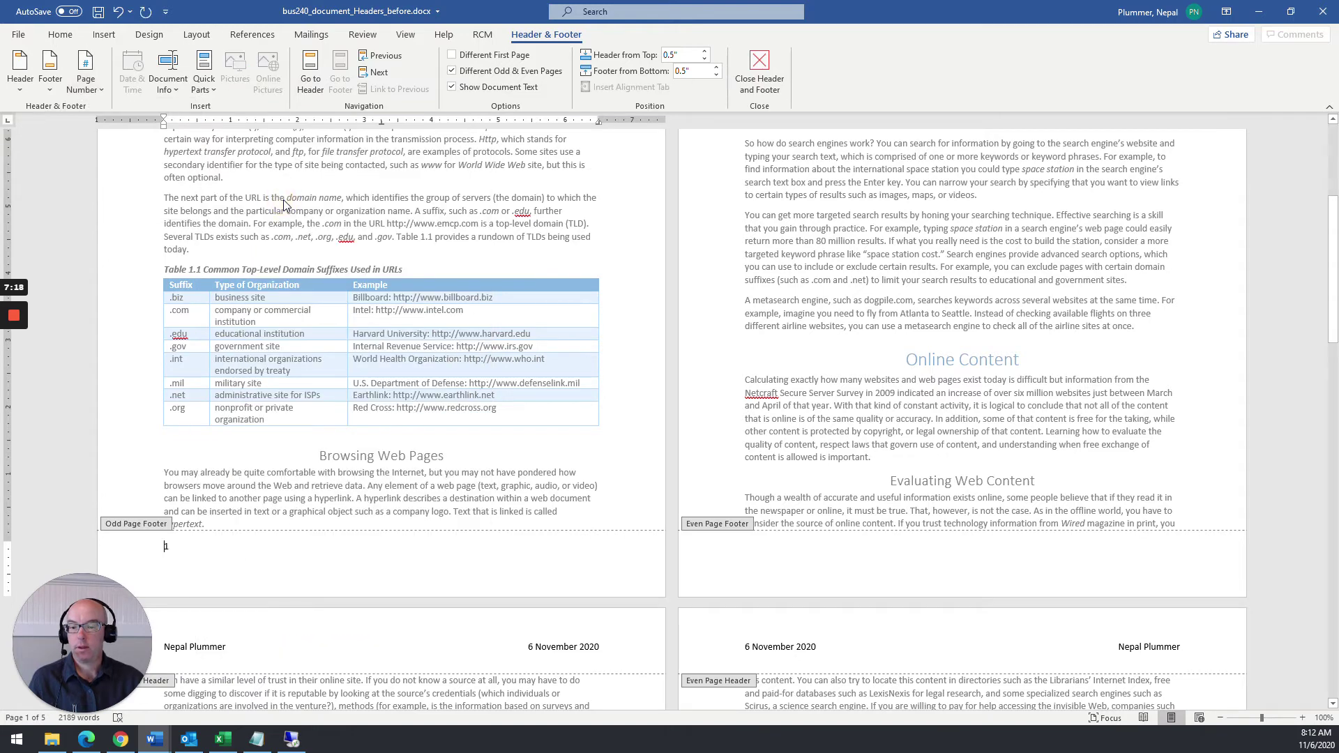
{"action": "scroll", "coordinate": [768, 553], "scroll_direction": "down", "scroll_amount": 10}
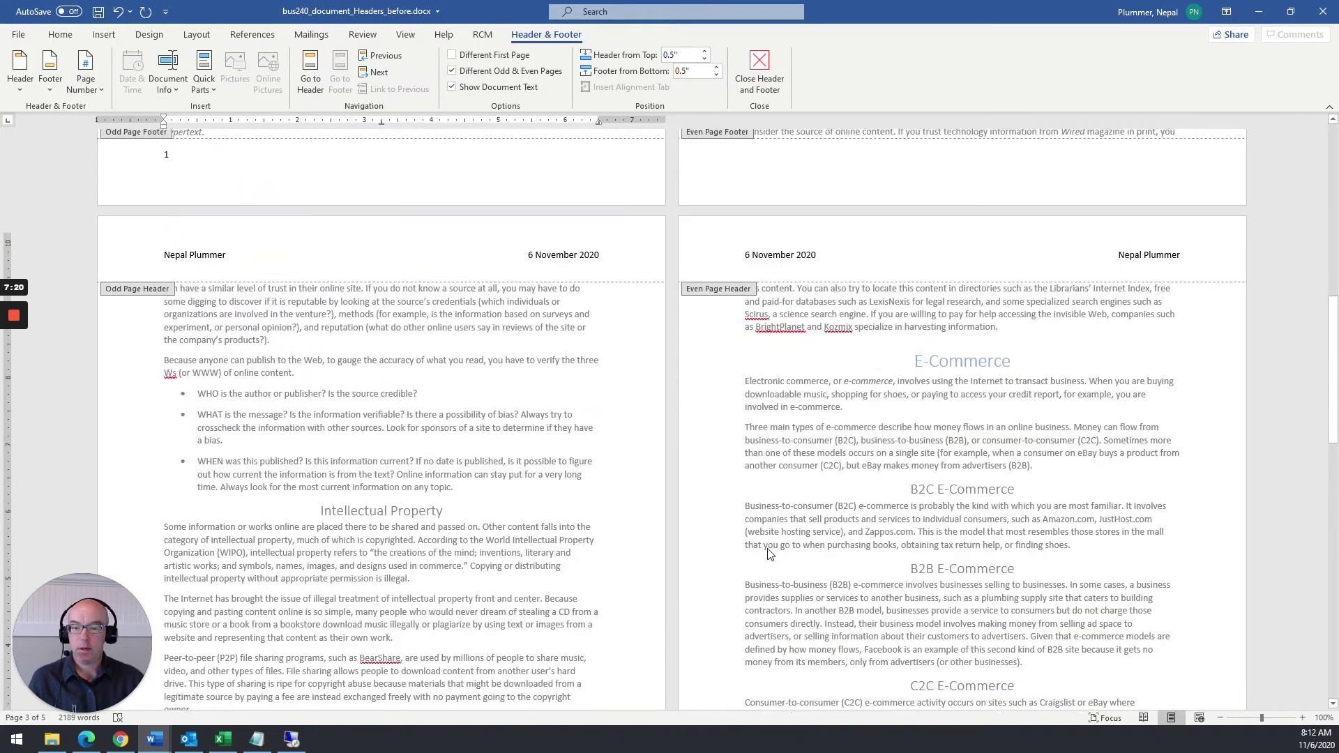
{"action": "scroll", "coordinate": [768, 553], "scroll_direction": "up", "scroll_amount": 7}
{"action": "left_click", "coordinate": [786, 460]}
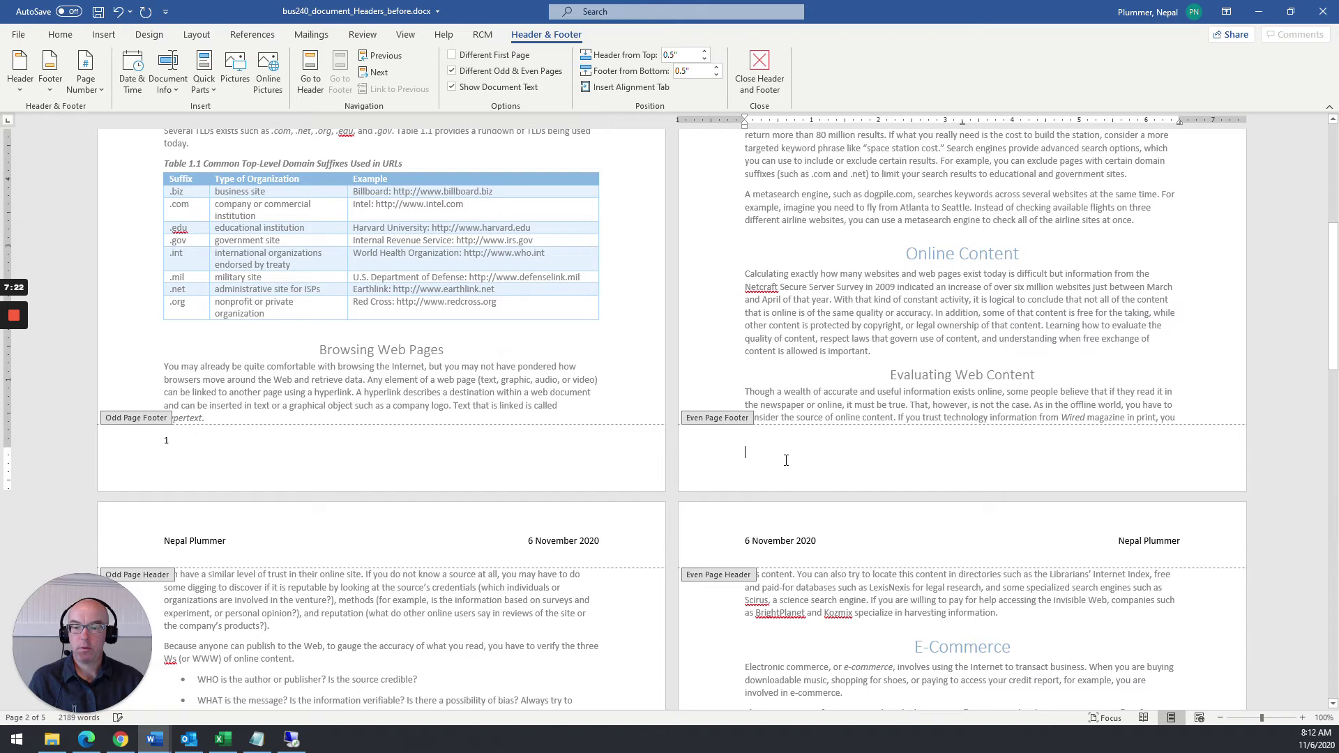
{"action": "left_click", "coordinate": [86, 76]}
{"action": "mouse_move", "coordinate": [98, 127]}
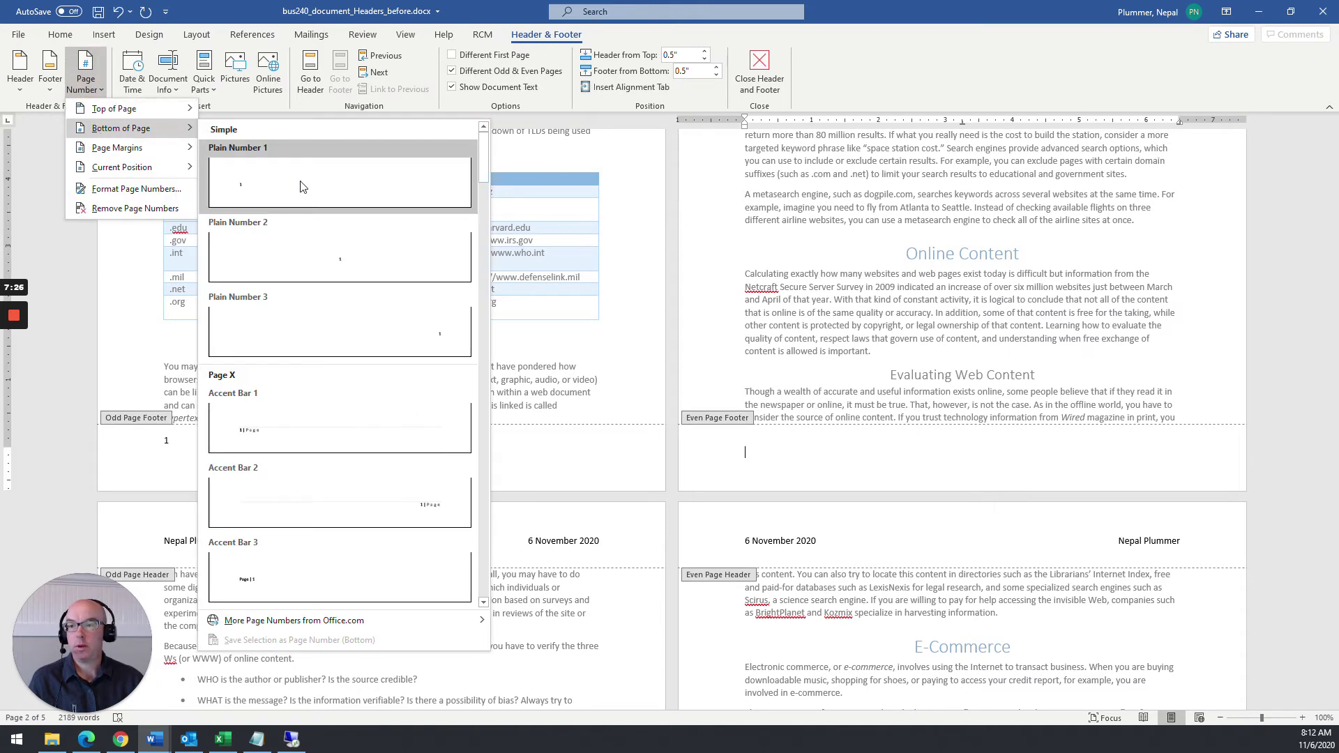
{"action": "left_click", "coordinate": [379, 322]}
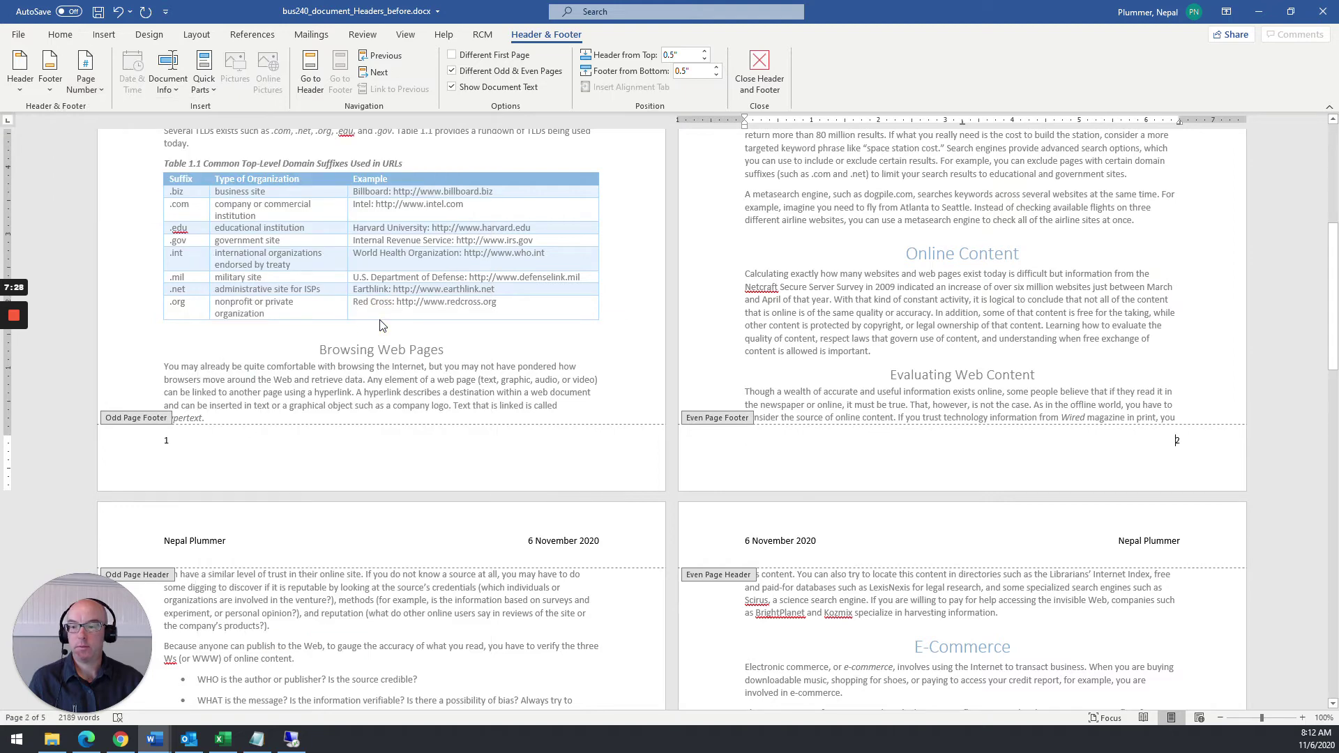
{"action": "scroll", "coordinate": [453, 372], "scroll_direction": "down", "scroll_amount": 8}
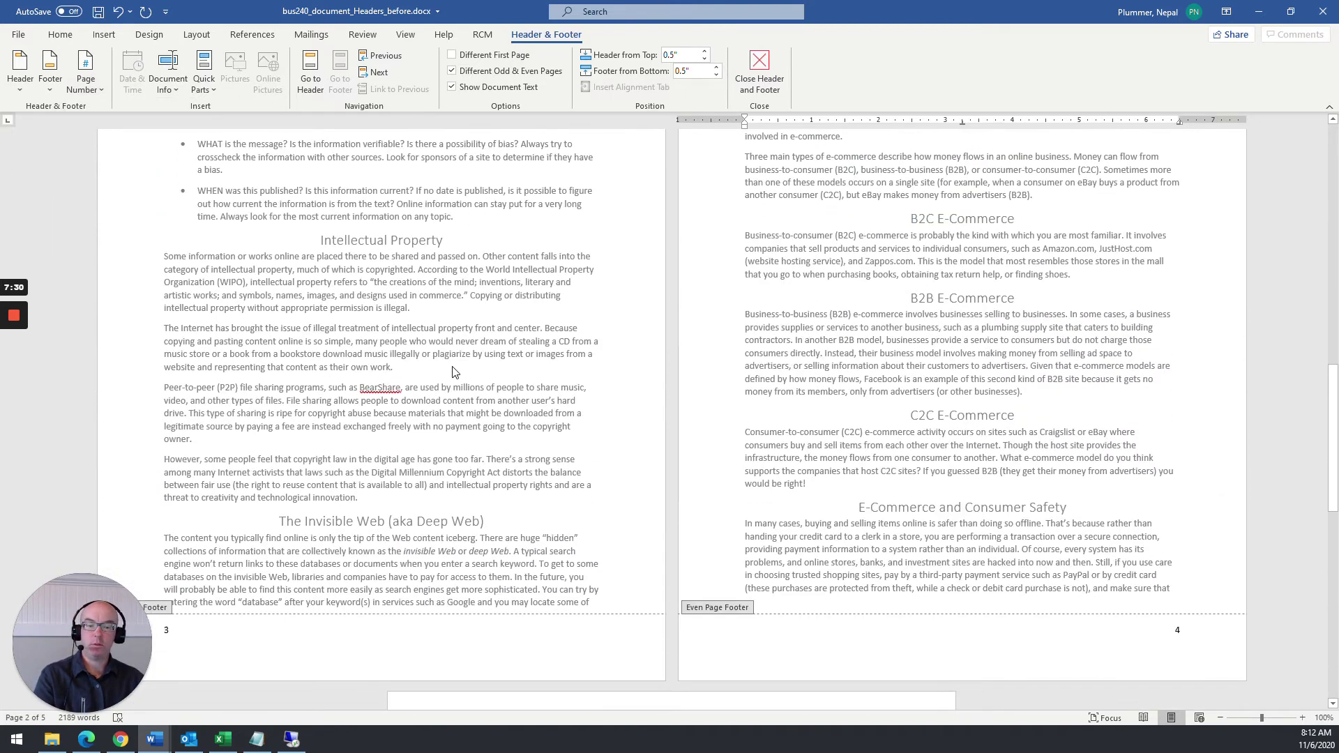
{"action": "scroll", "coordinate": [452, 372], "scroll_direction": "down", "scroll_amount": 5}
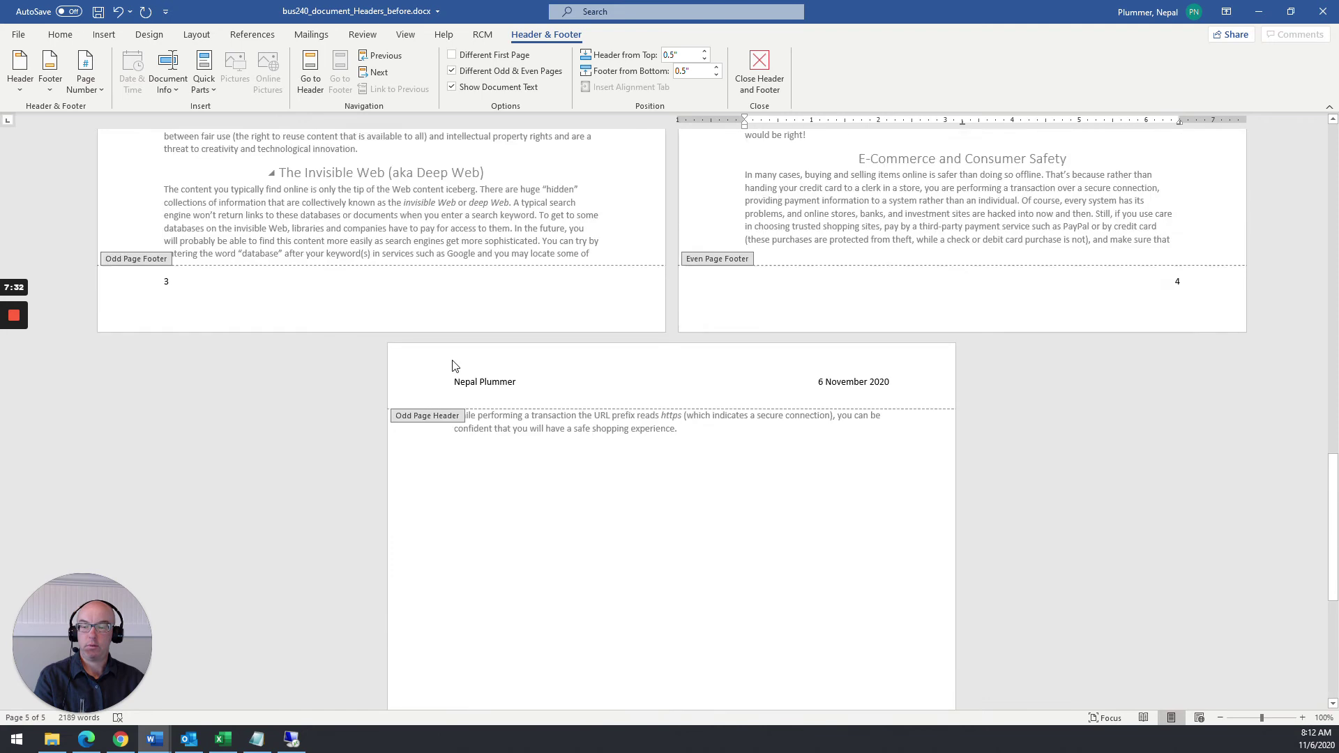
{"action": "scroll", "coordinate": [453, 366], "scroll_direction": "up", "scroll_amount": 19}
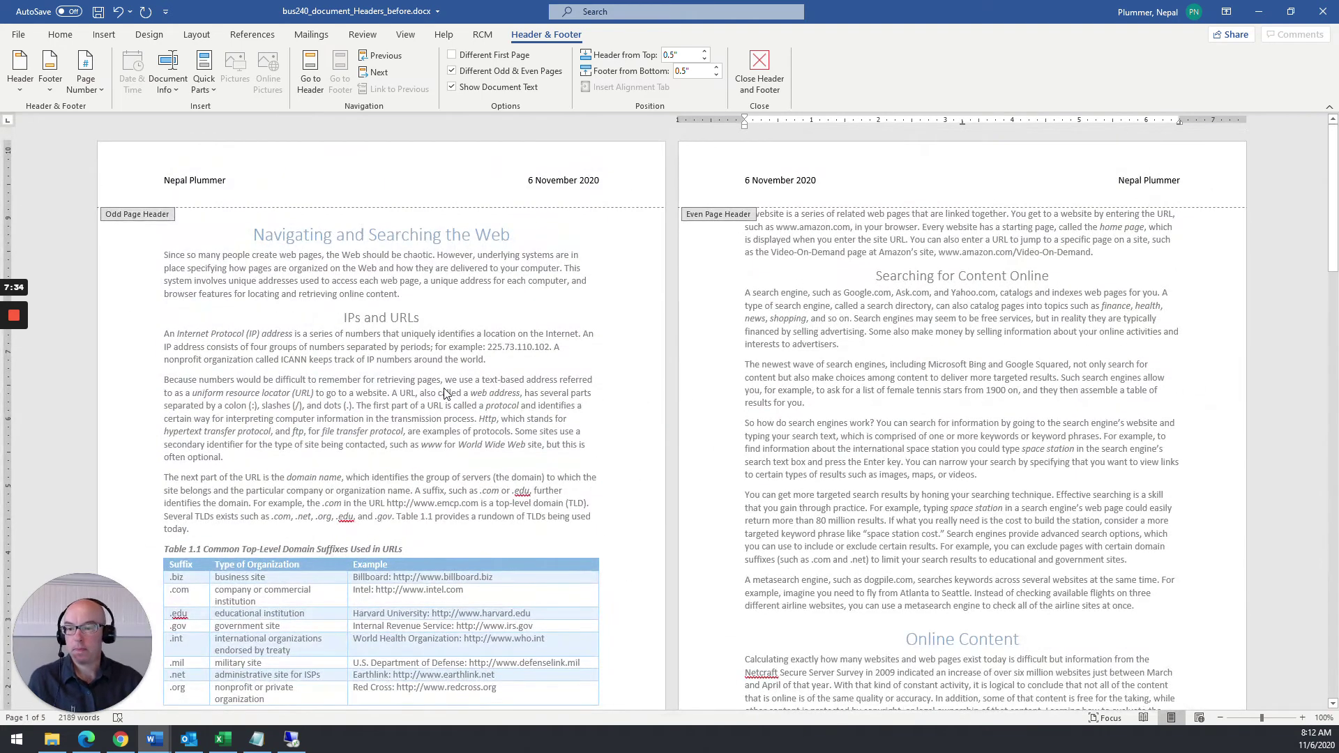
{"action": "scroll", "coordinate": [446, 394], "scroll_direction": "down", "scroll_amount": 2}
{"action": "double_click", "coordinate": [445, 387]}
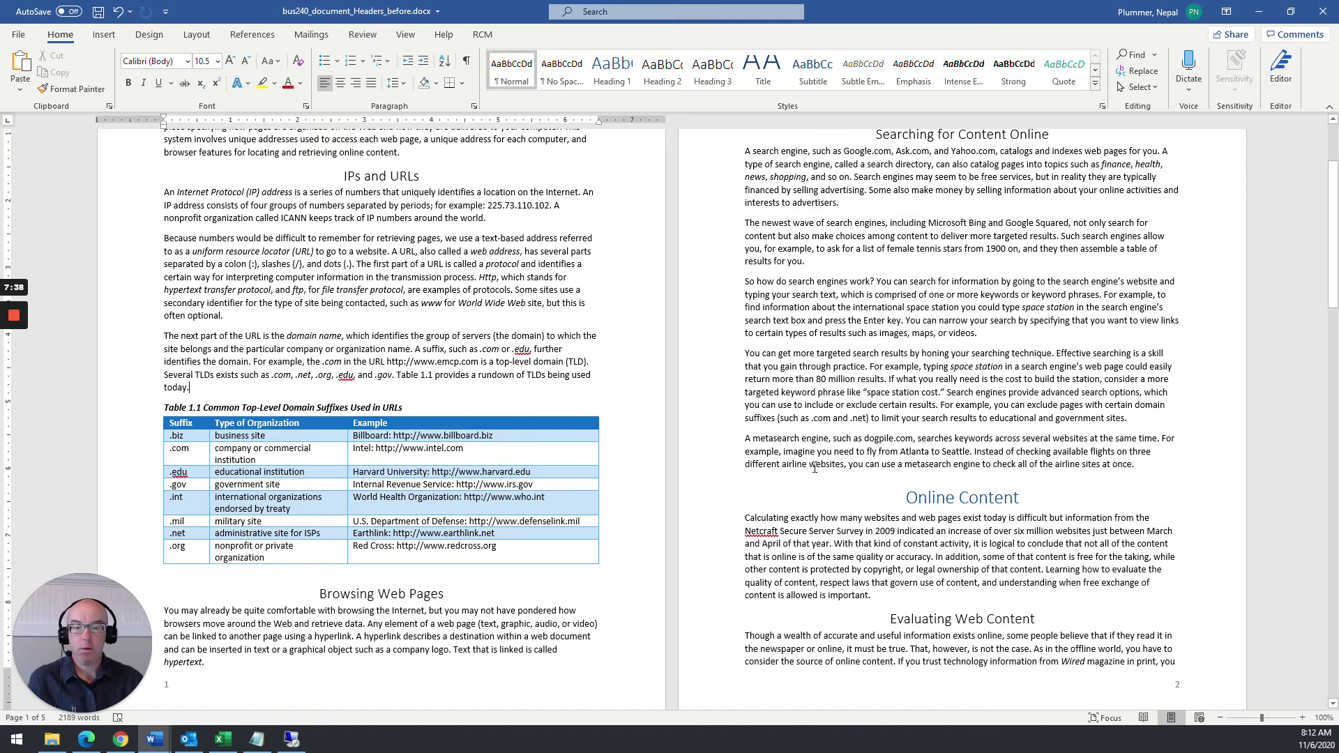
{"action": "left_click", "coordinate": [906, 497]}
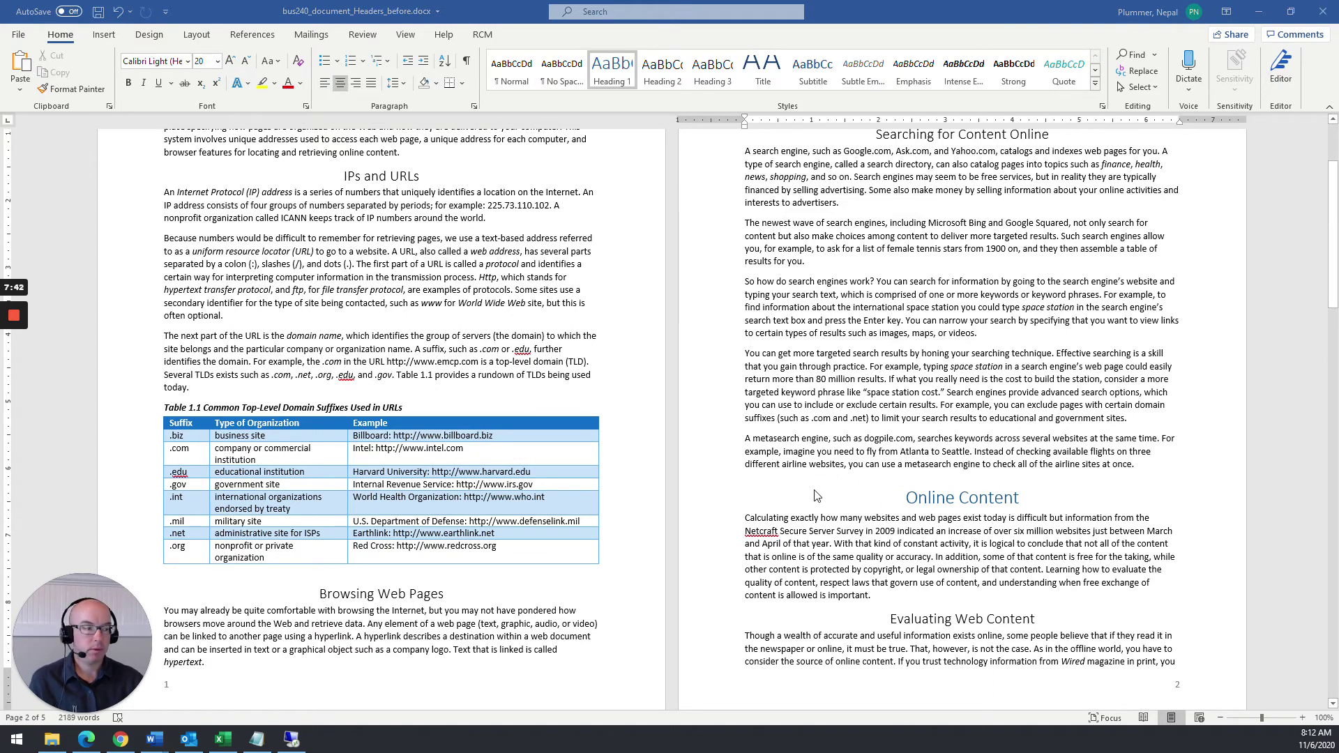
{"action": "key", "text": "alt+Tab"}
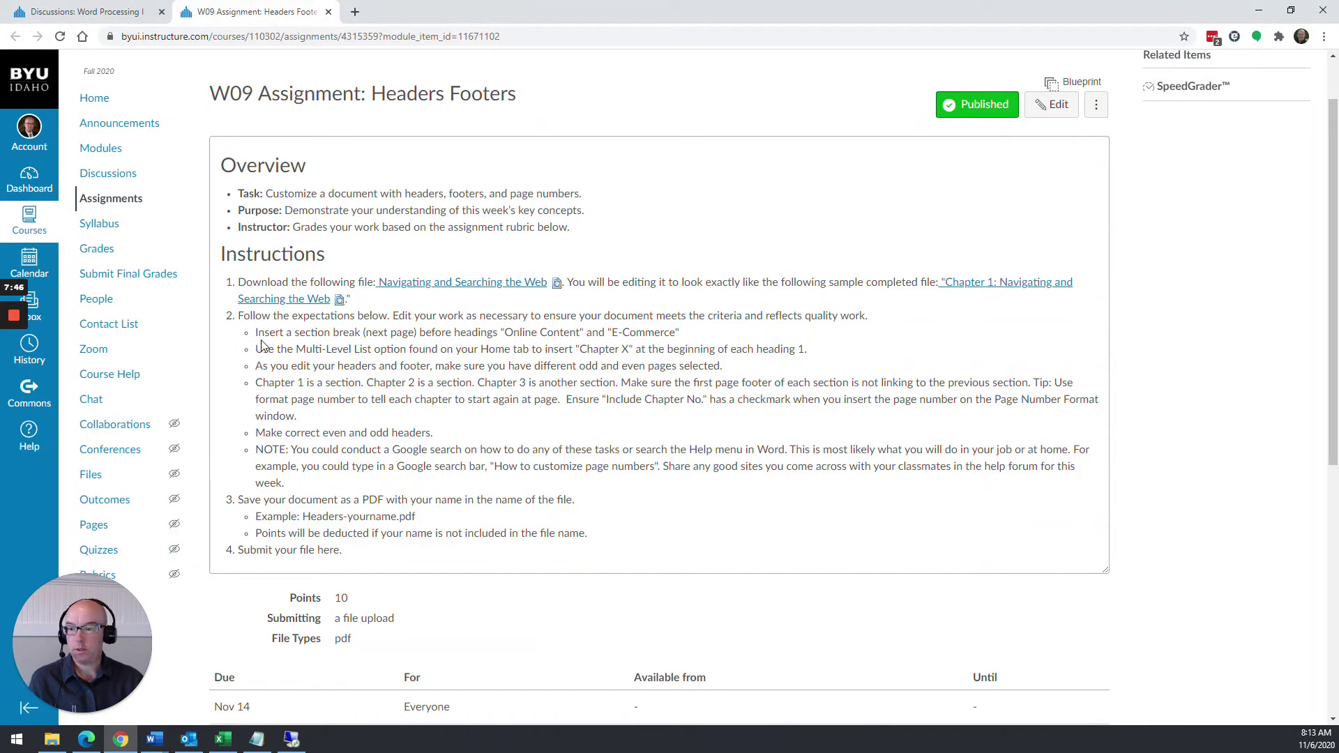
{"action": "left_click_drag", "start_coordinate": [265, 337], "coordinate": [362, 348]}
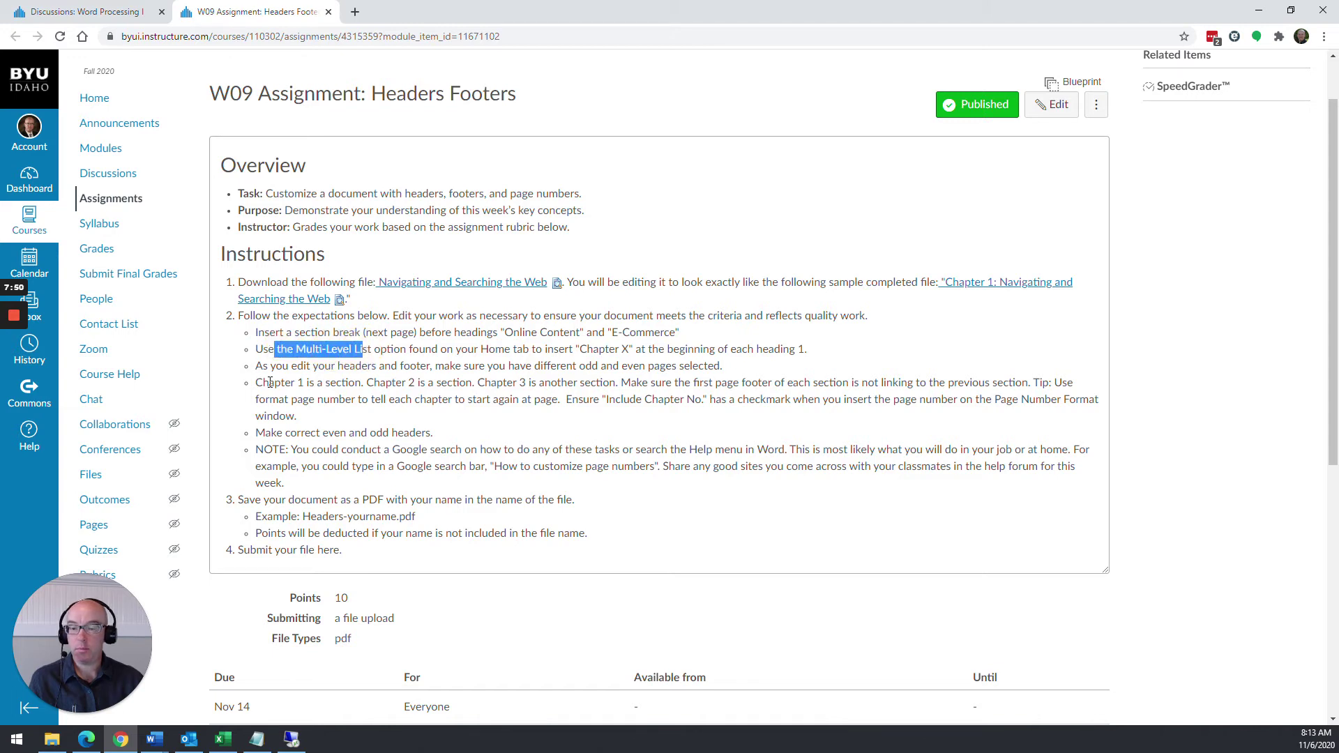
{"action": "key", "text": "alt+Tab"}
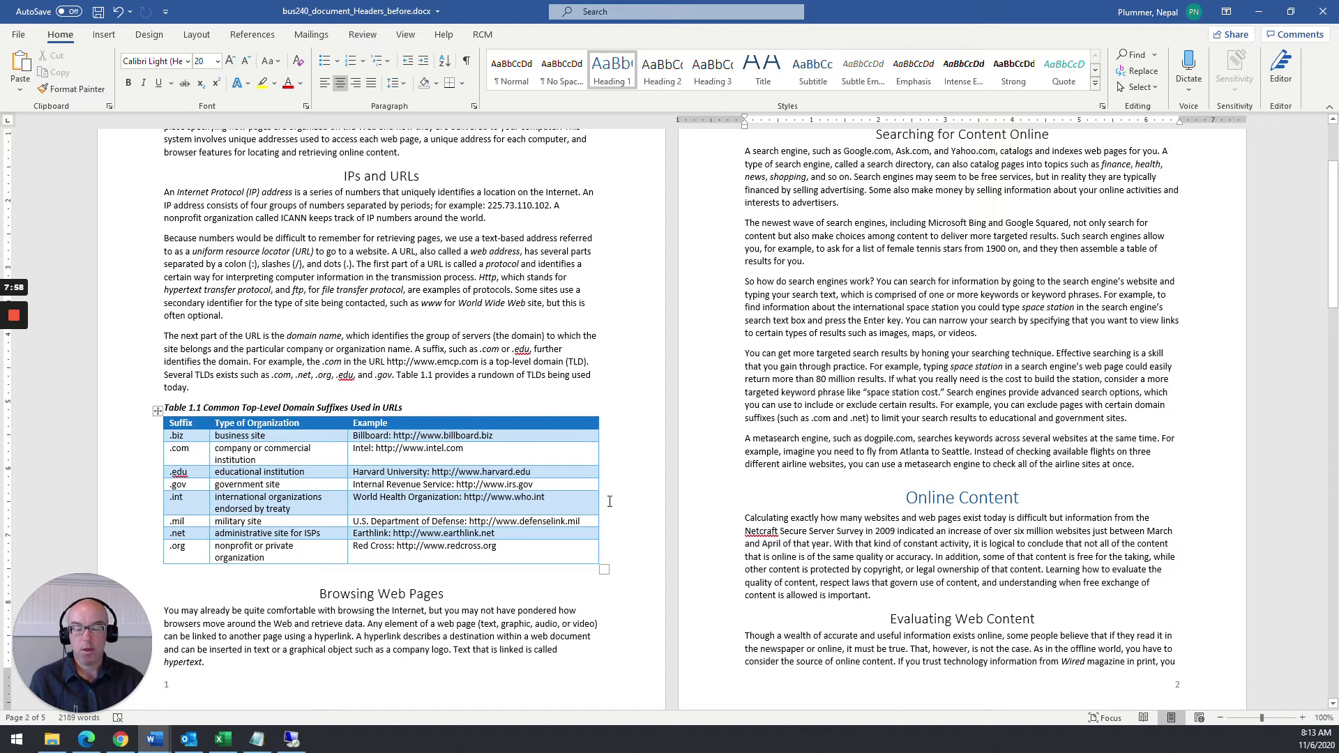
Step: Insert a next-page section break before the Online Content heading
{"action": "left_click", "coordinate": [907, 500]}
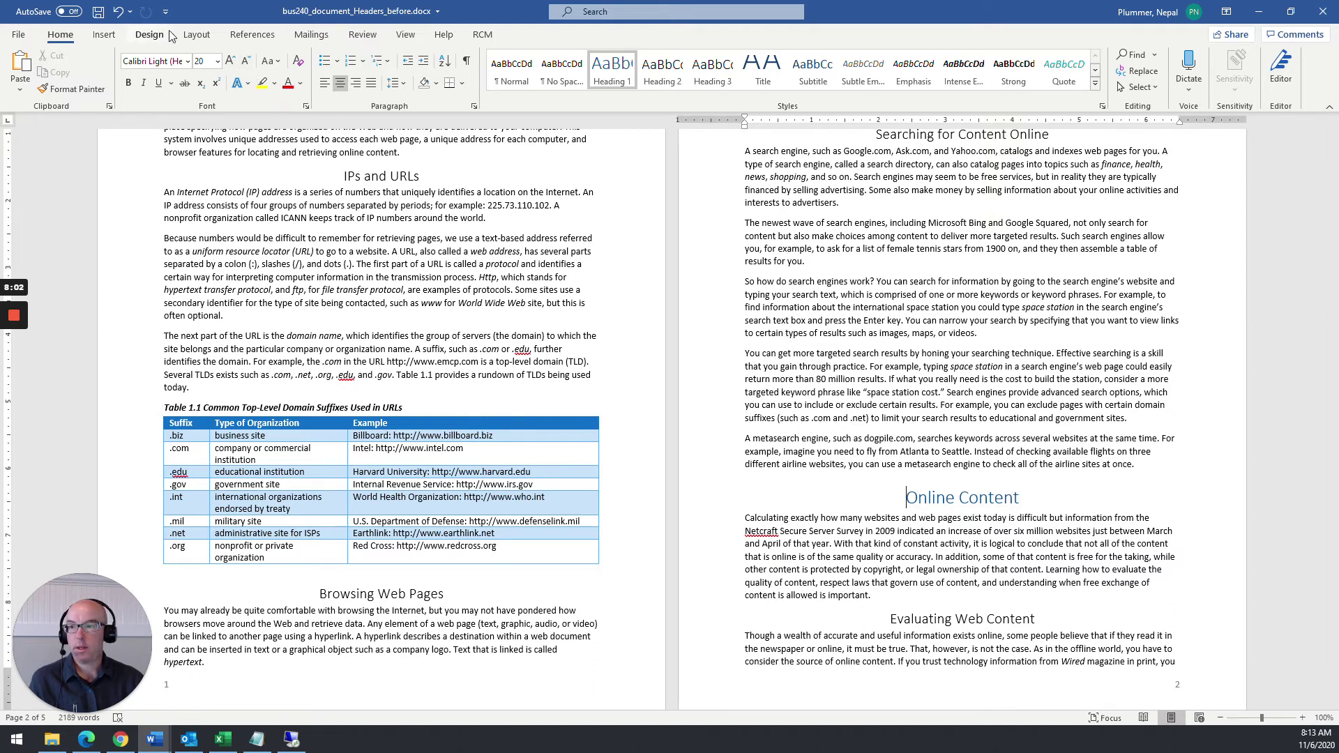
{"action": "left_click", "coordinate": [195, 35]}
{"action": "left_click", "coordinate": [179, 57]}
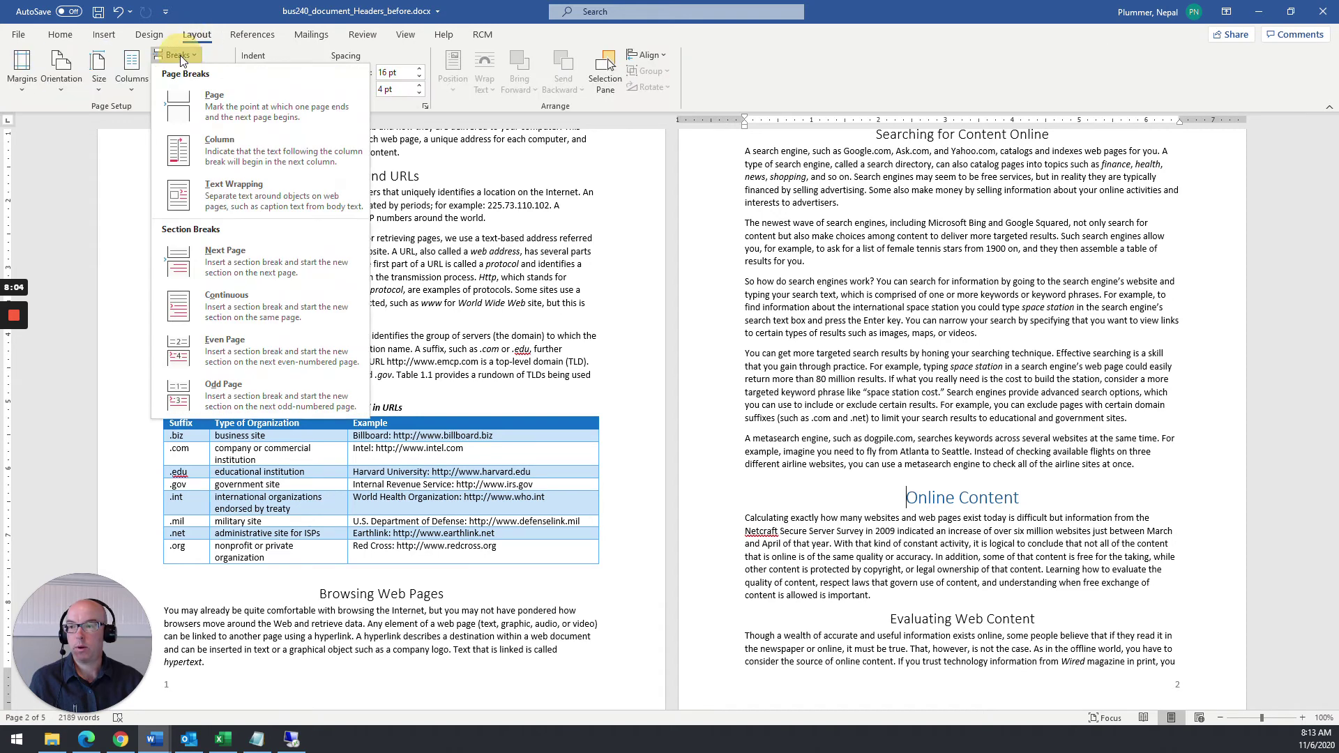
{"action": "left_click", "coordinate": [222, 260]}
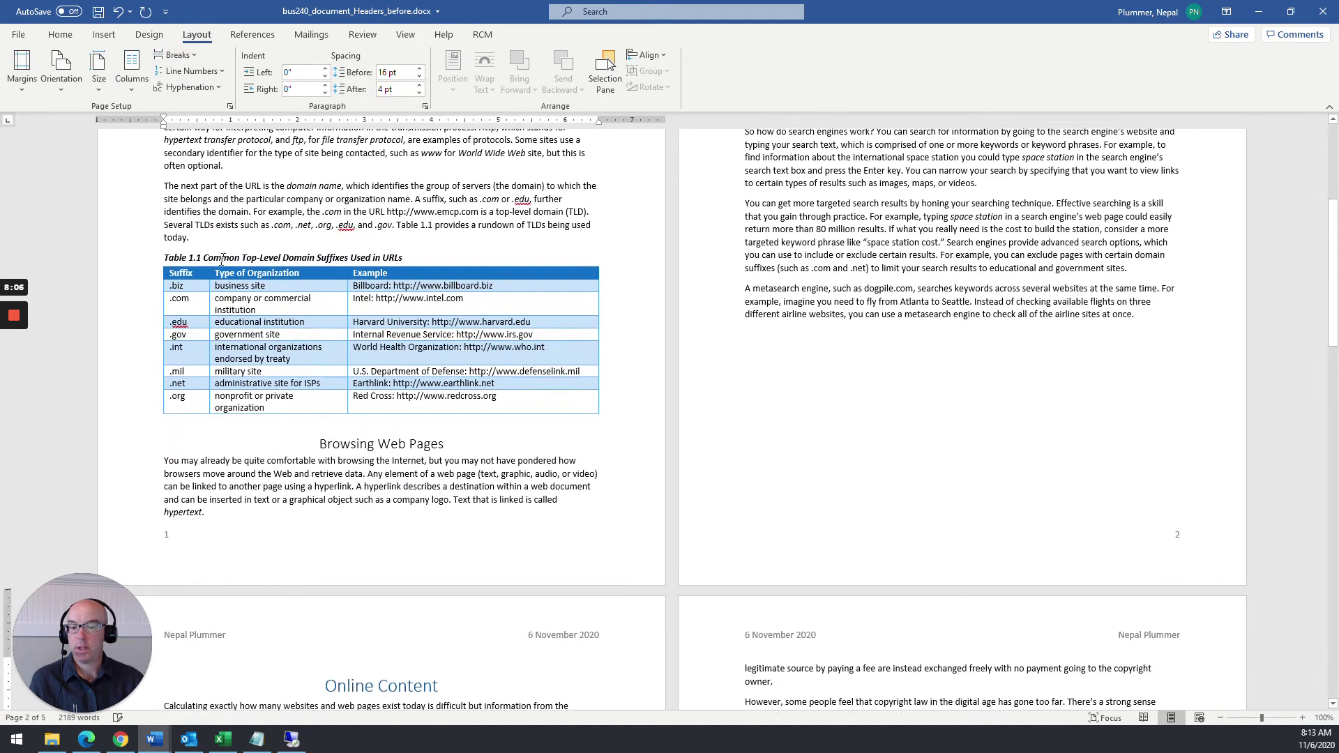
{"action": "scroll", "coordinate": [505, 337], "scroll_direction": "down", "scroll_amount": 15}
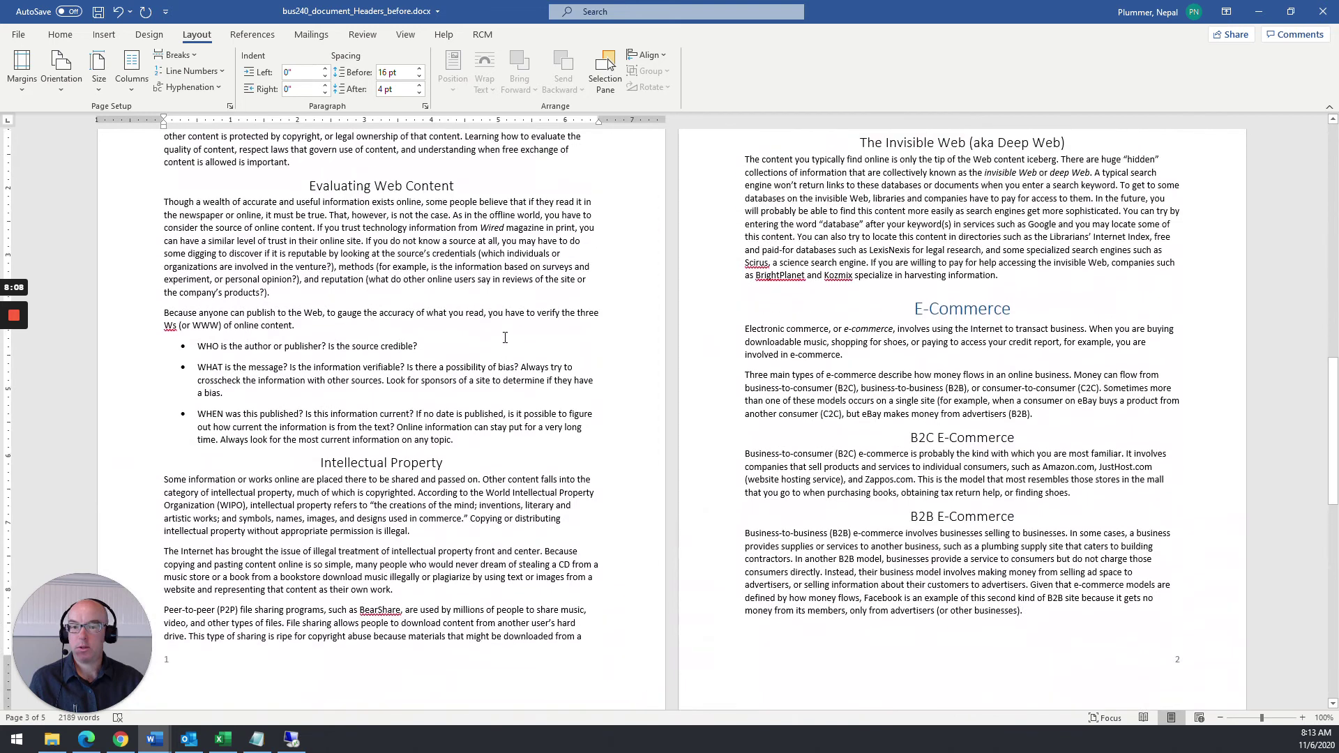
{"action": "scroll", "coordinate": [505, 337], "scroll_direction": "up", "scroll_amount": 1}
Step: Insert a next-page section break before the E-Commerce heading and check the new page layout
{"action": "left_click", "coordinate": [914, 321]}
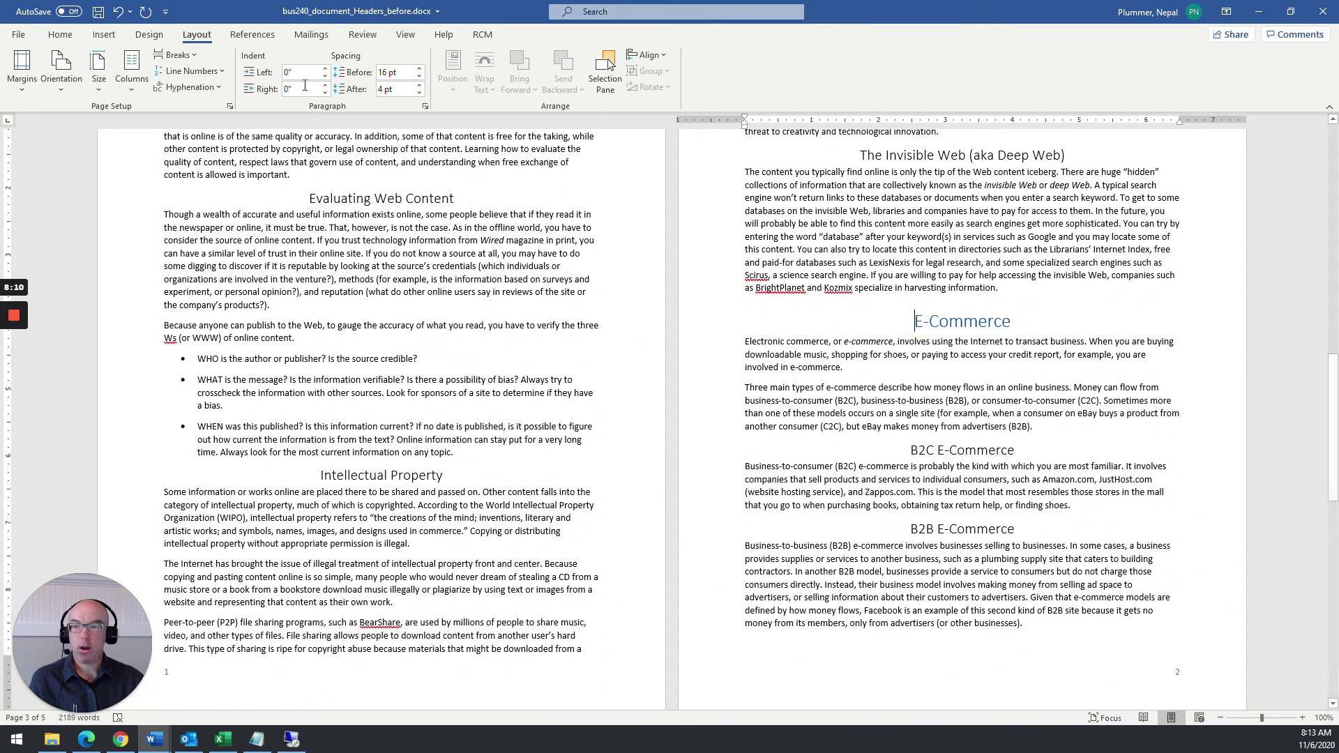
{"action": "left_click", "coordinate": [175, 54]}
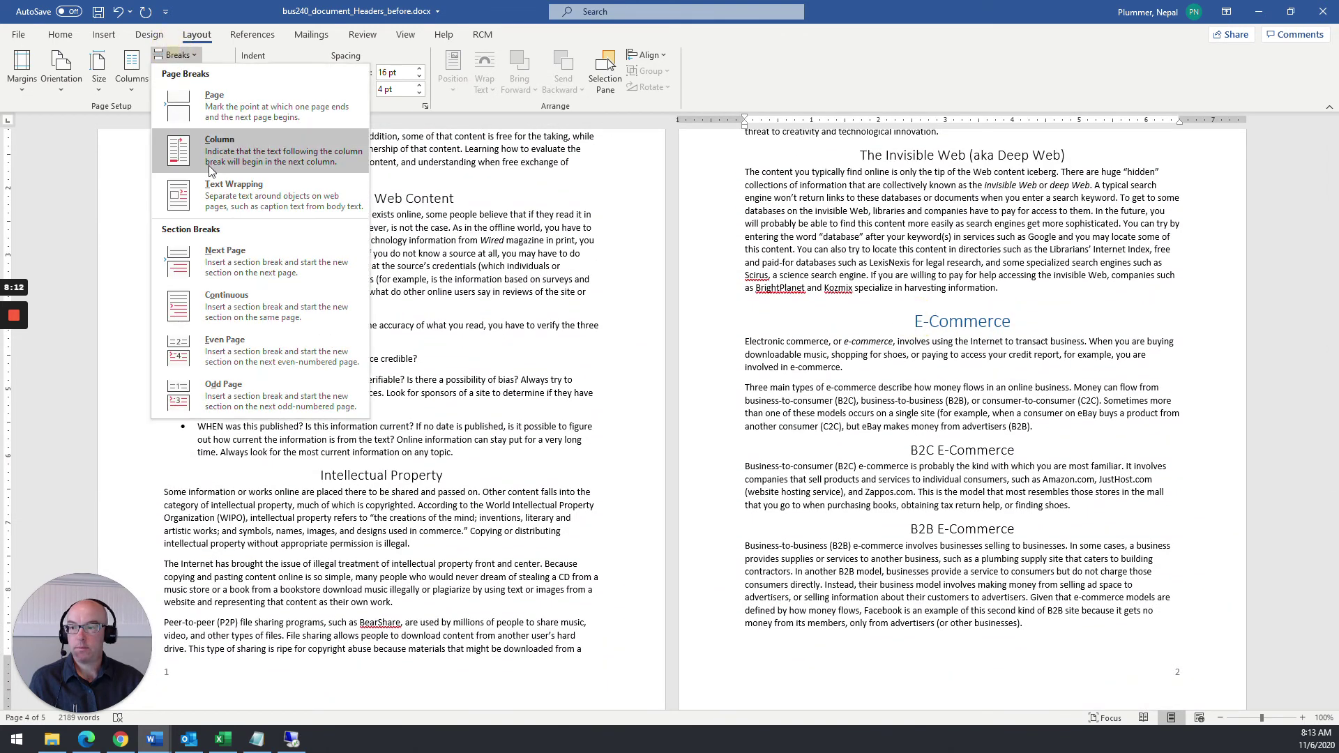
{"action": "left_click", "coordinate": [214, 262]}
{"action": "scroll", "coordinate": [417, 443], "scroll_direction": "down", "scroll_amount": 10}
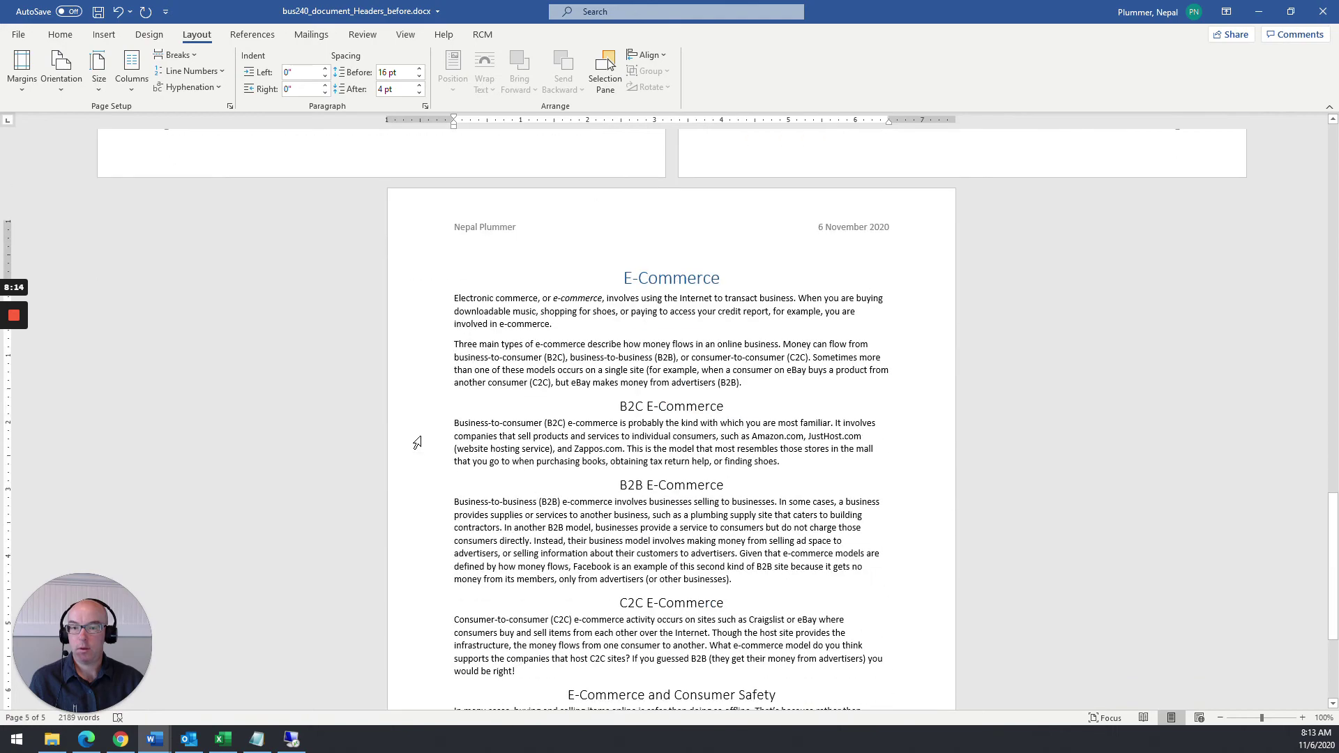
{"action": "scroll", "coordinate": [417, 442], "scroll_direction": "up", "scroll_amount": 20}
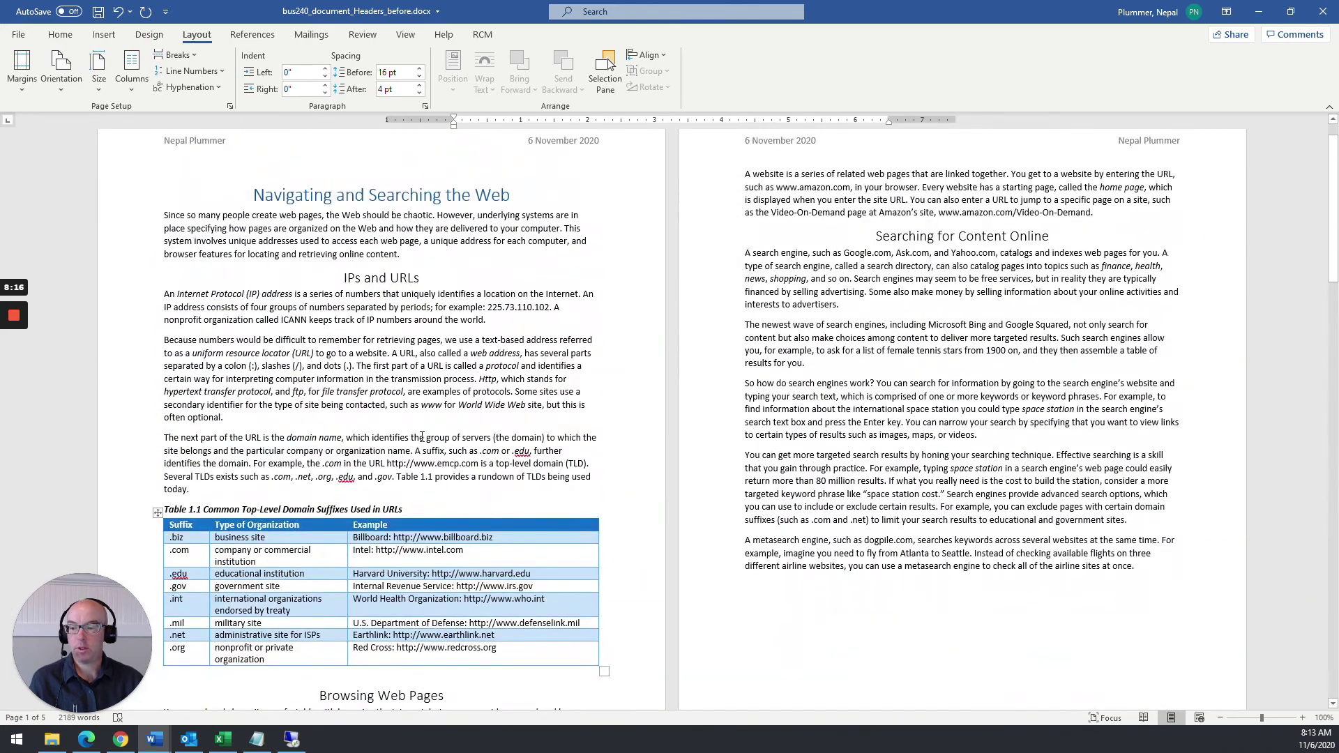
{"action": "scroll", "coordinate": [422, 437], "scroll_direction": "down", "scroll_amount": 20}
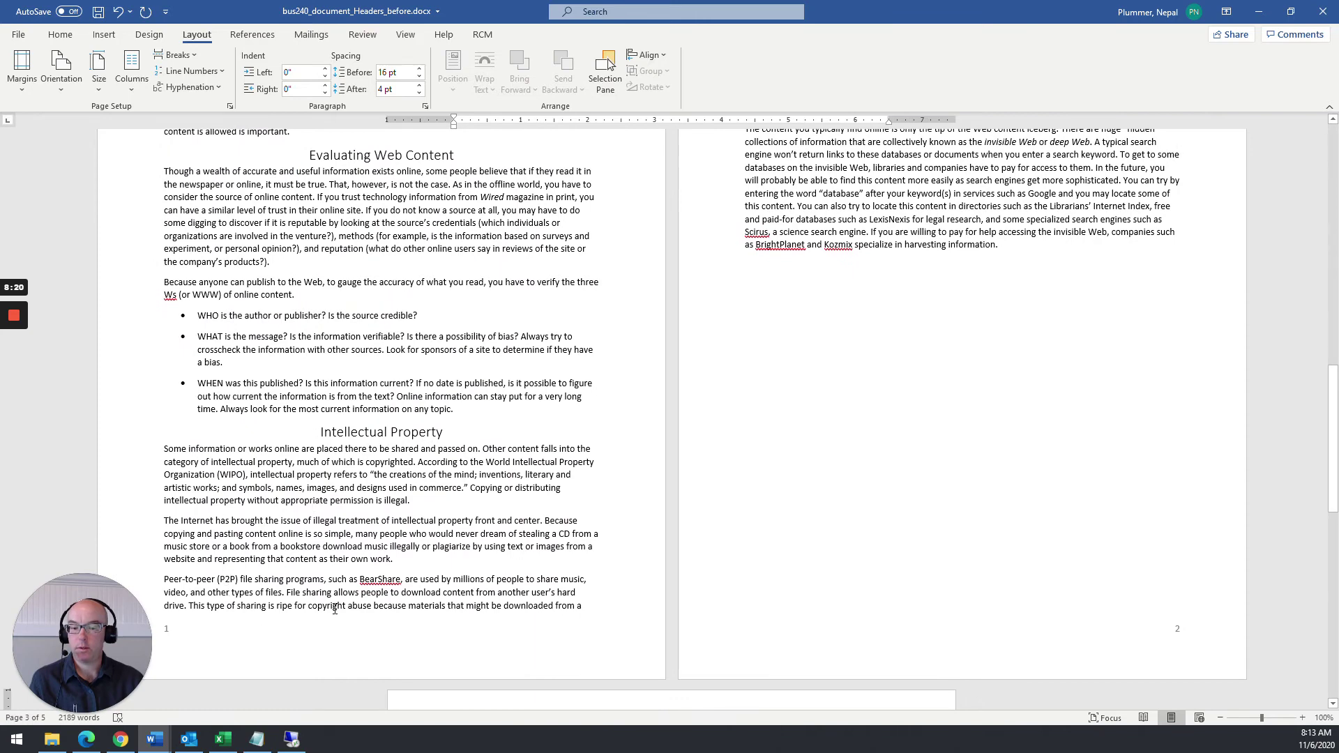
{"action": "scroll", "coordinate": [335, 609], "scroll_direction": "down", "scroll_amount": 15}
{"action": "scroll", "coordinate": [480, 666], "scroll_direction": "up", "scroll_amount": 5}
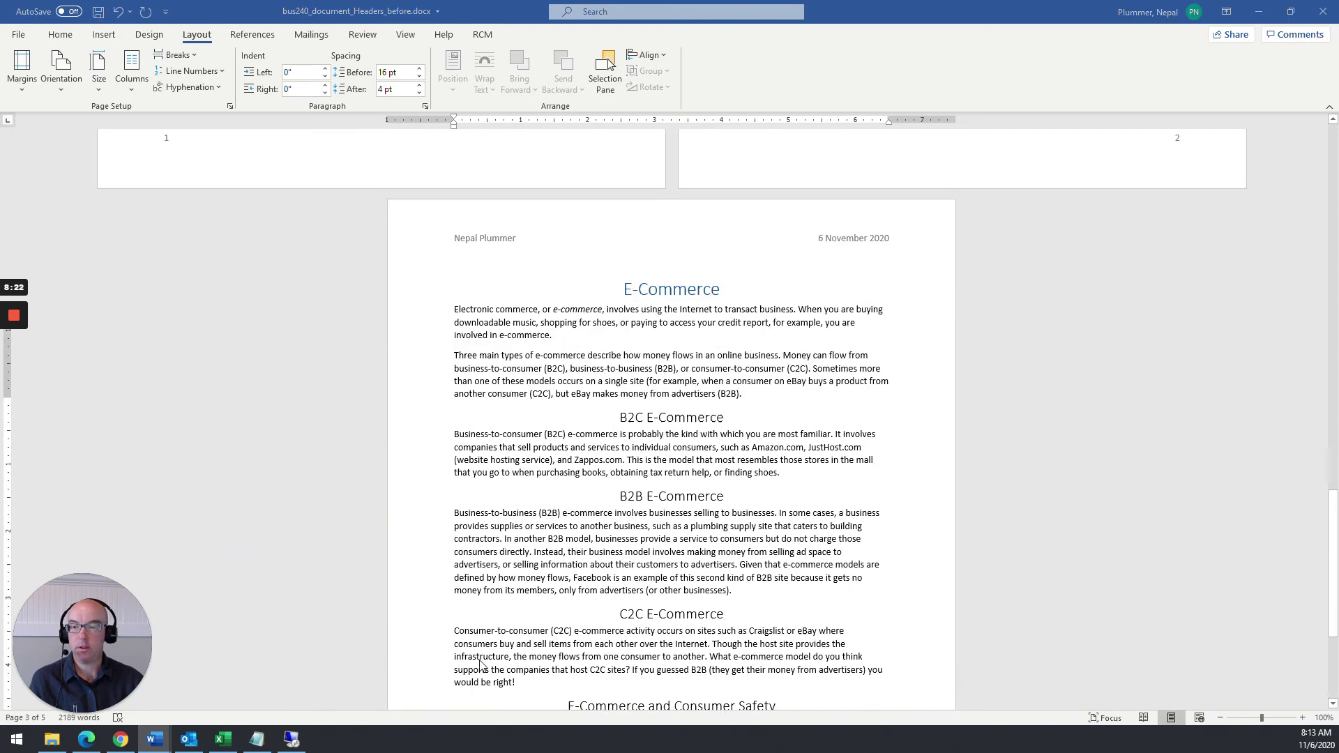
{"action": "scroll", "coordinate": [480, 666], "scroll_direction": "up", "scroll_amount": 12}
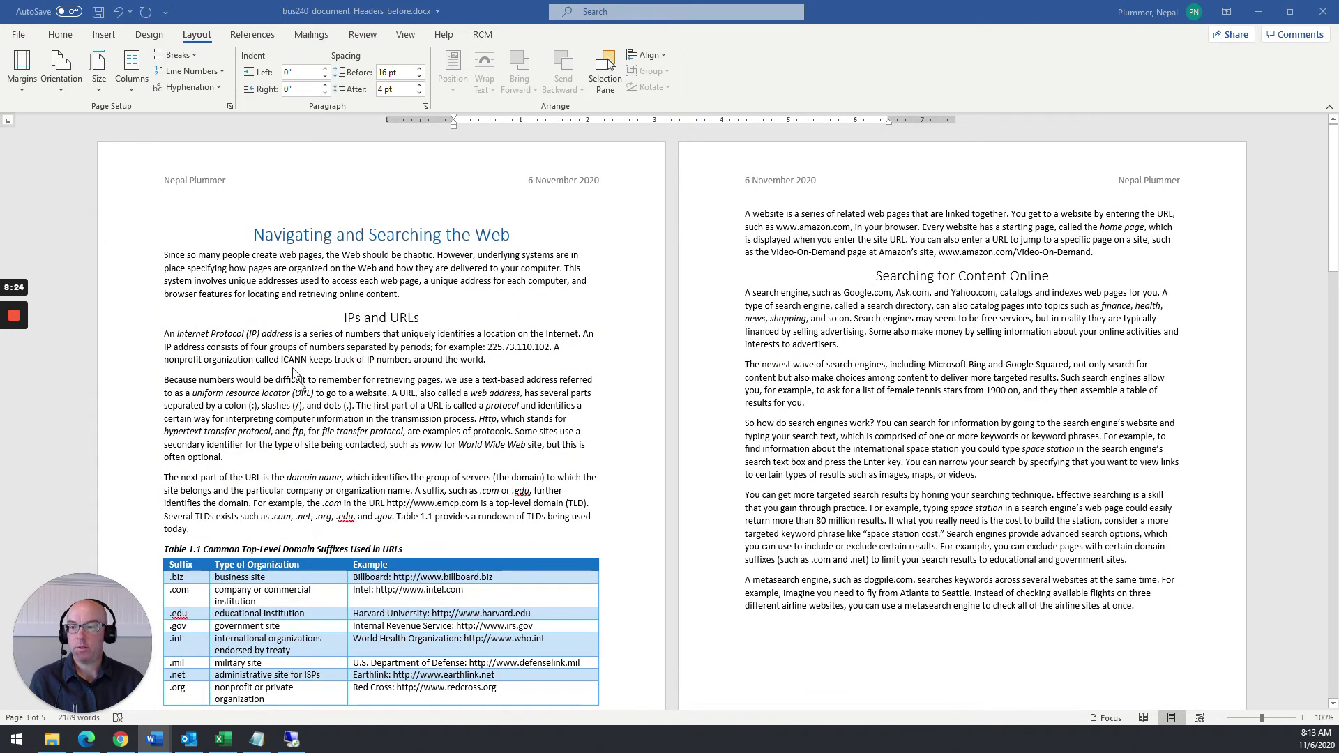
Step: Apply the 'Chapter 1 Heading' multilevel list starting at the Navigating and Searching the Web heading
{"action": "left_click", "coordinate": [266, 236]}
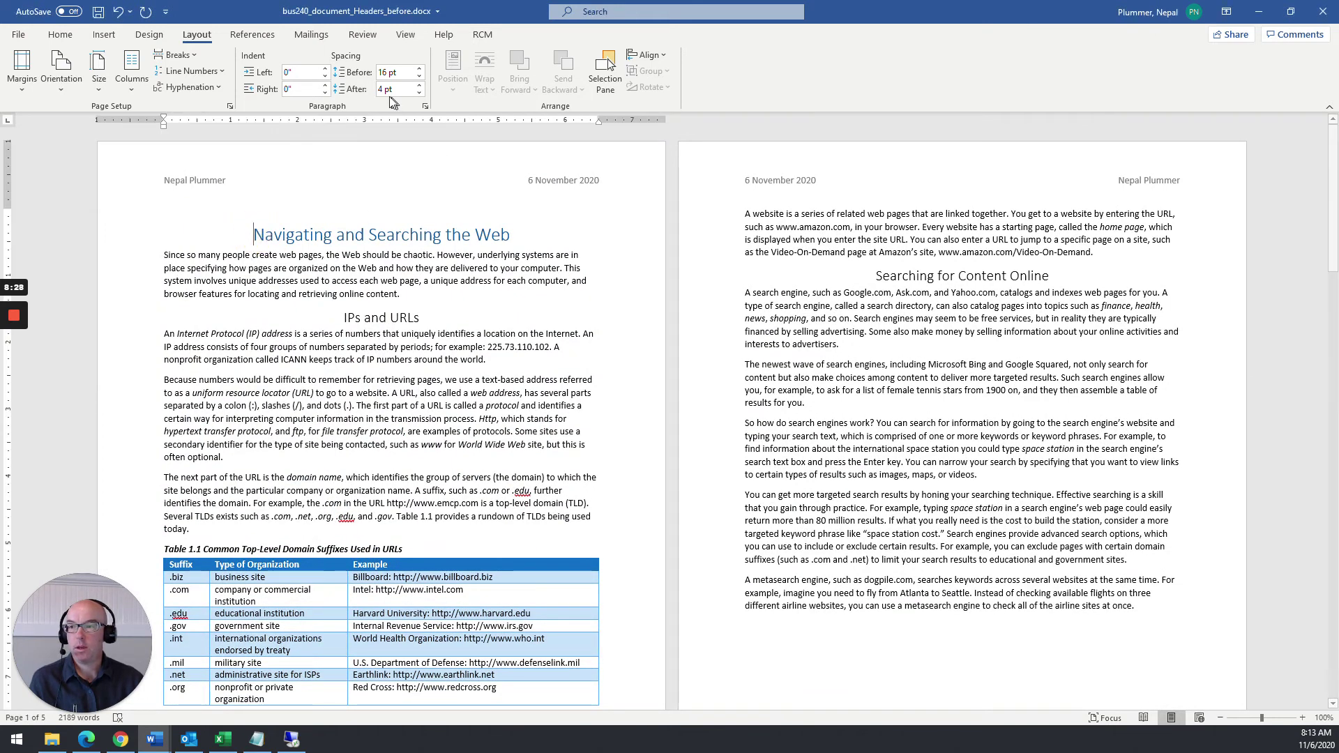
{"action": "left_click", "coordinate": [60, 34]}
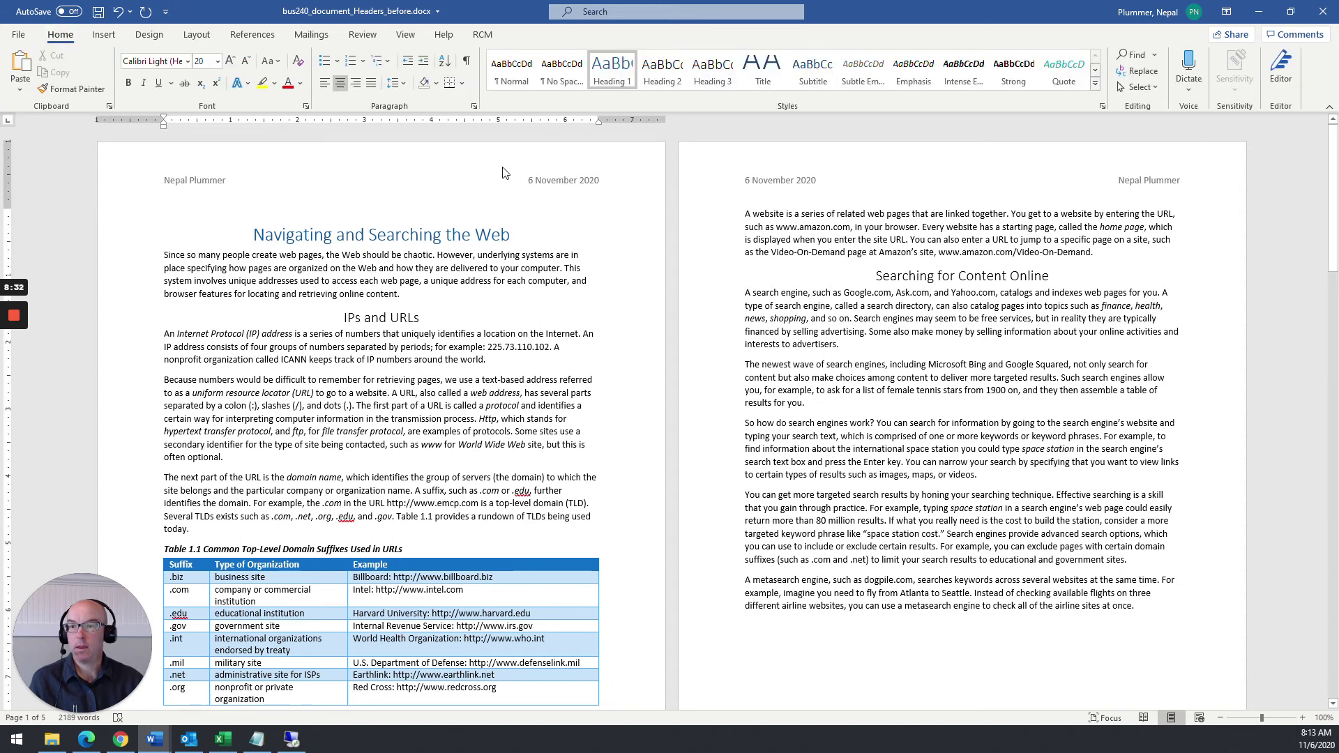
{"action": "left_click", "coordinate": [382, 60]}
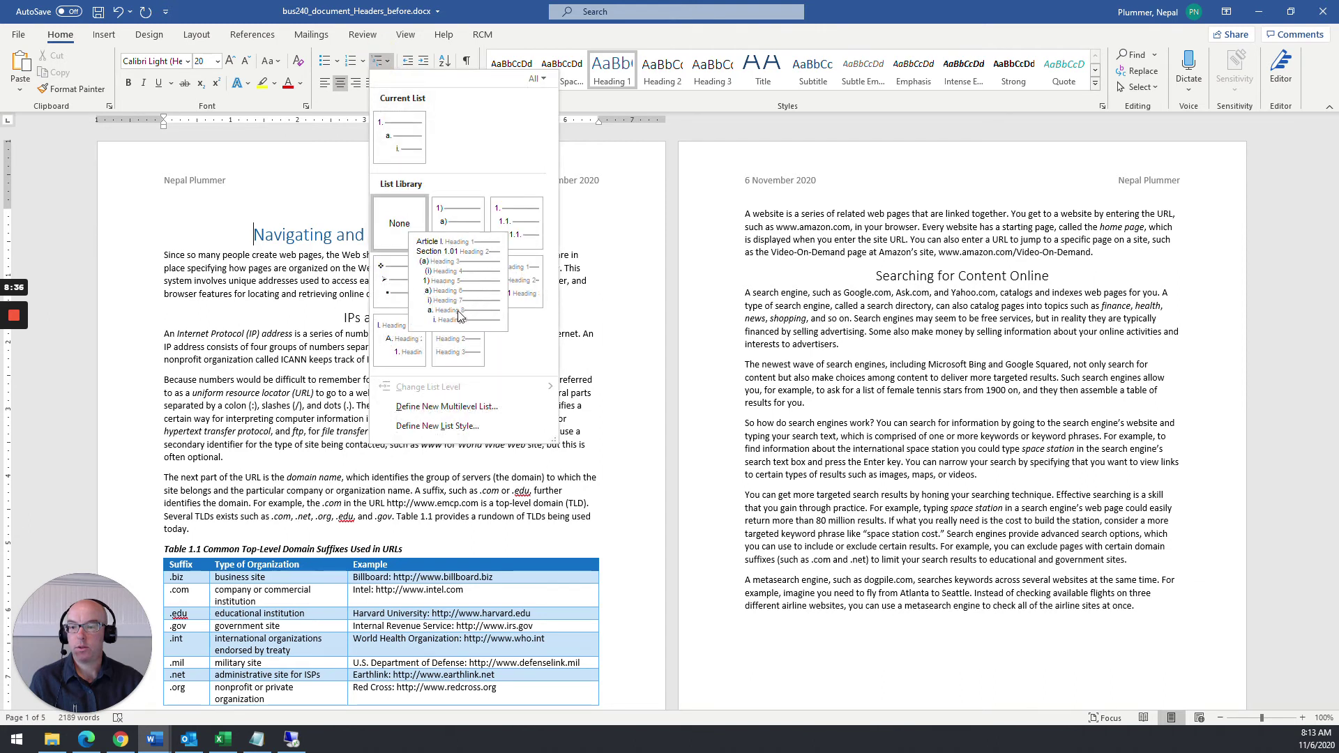
{"action": "mouse_move", "coordinate": [458, 351]}
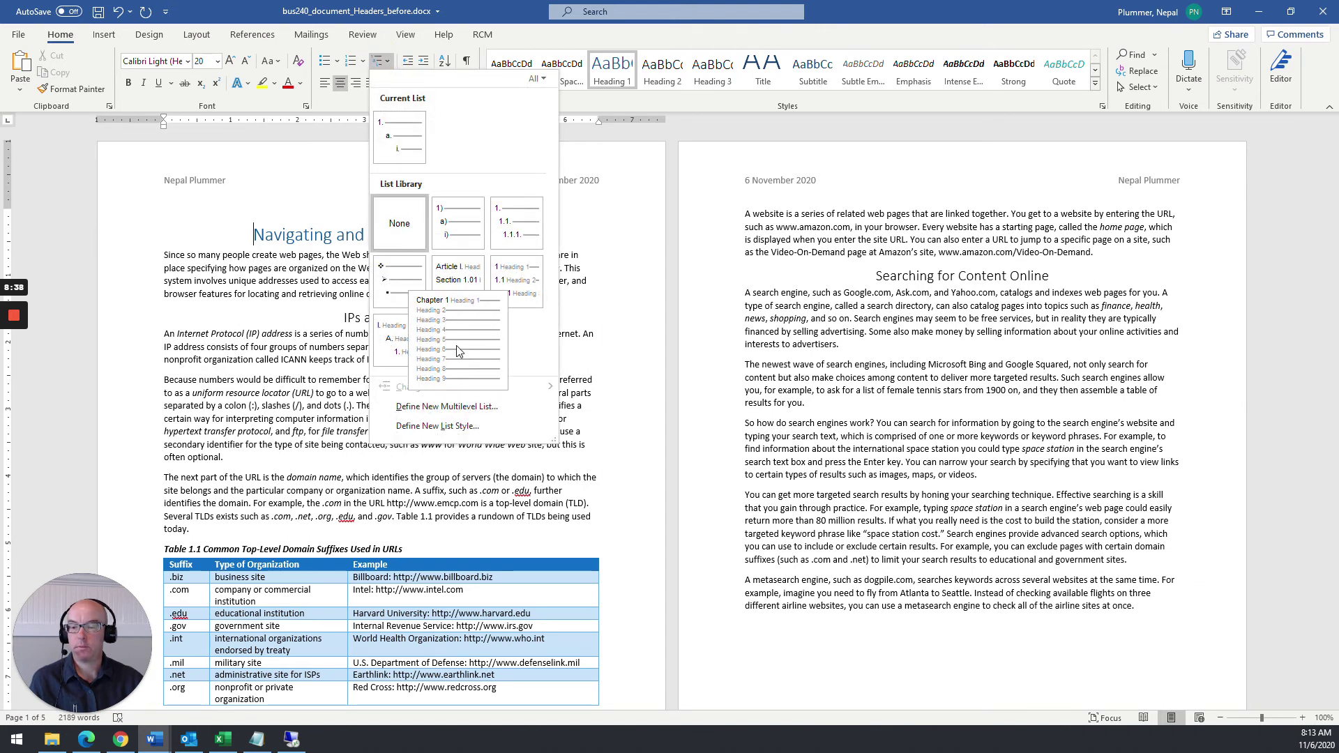
{"action": "left_click", "coordinate": [458, 350]}
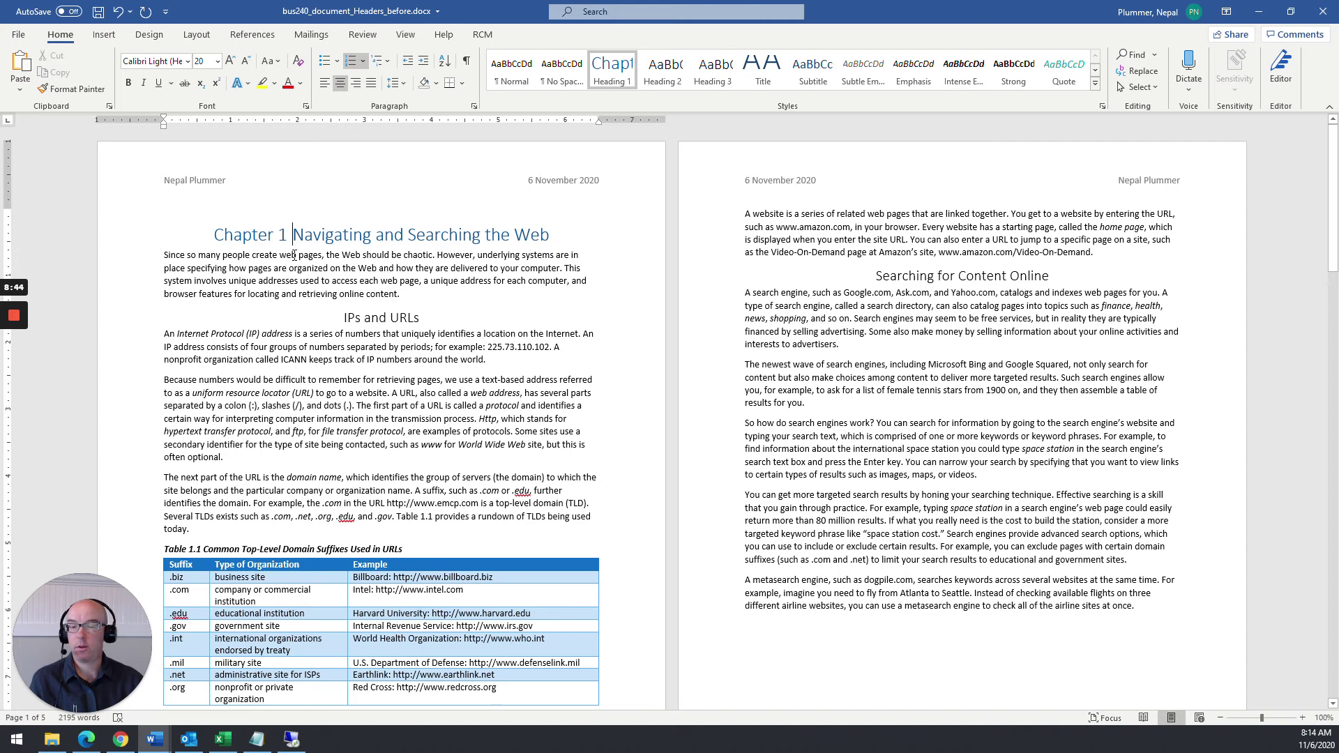
{"action": "scroll", "coordinate": [294, 257], "scroll_direction": "down", "scroll_amount": 10}
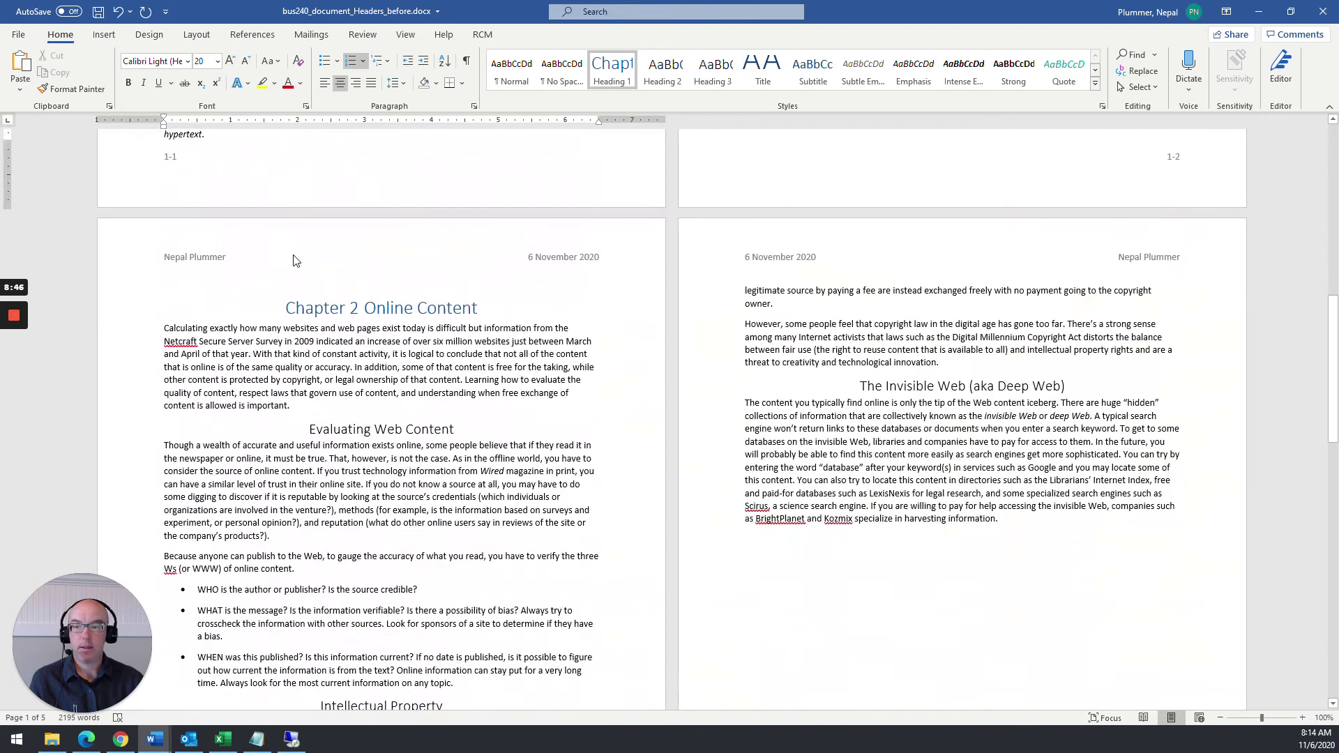
{"action": "scroll", "coordinate": [308, 318], "scroll_direction": "down", "scroll_amount": 5}
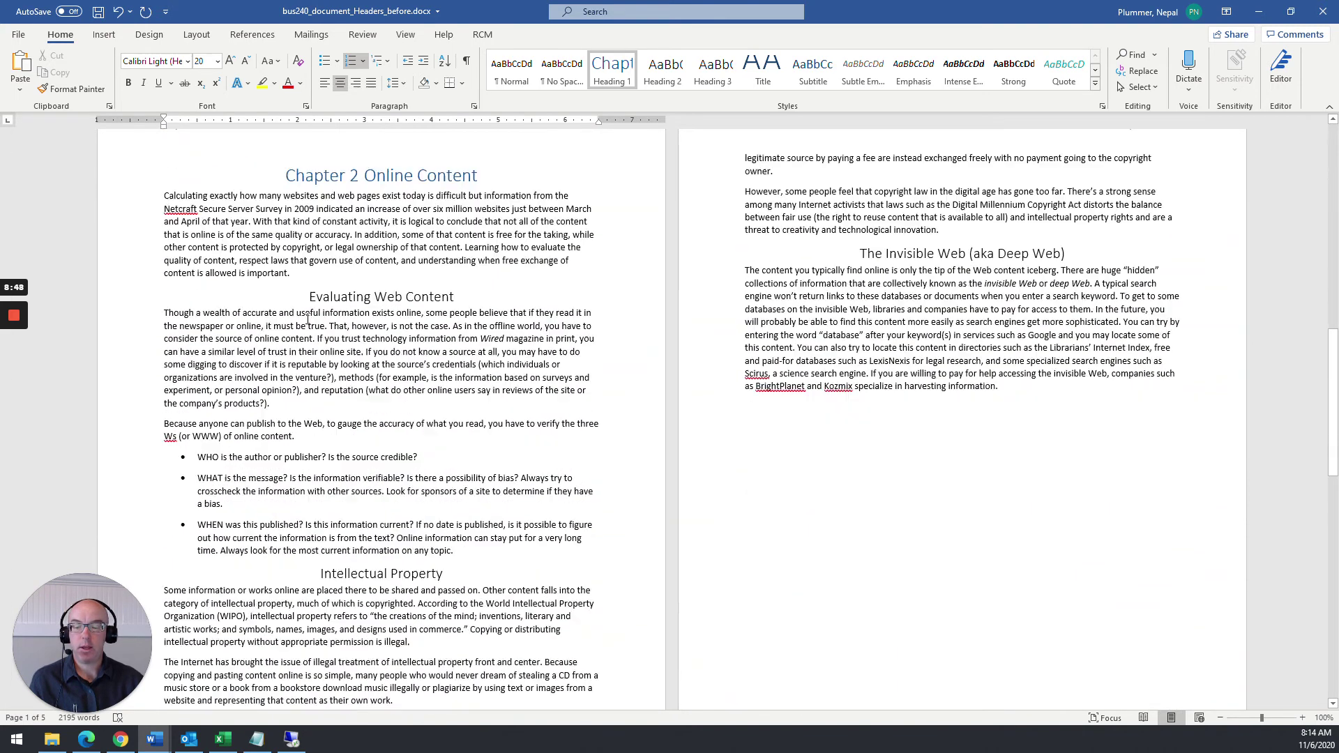
{"action": "scroll", "coordinate": [618, 298], "scroll_direction": "down", "scroll_amount": 3}
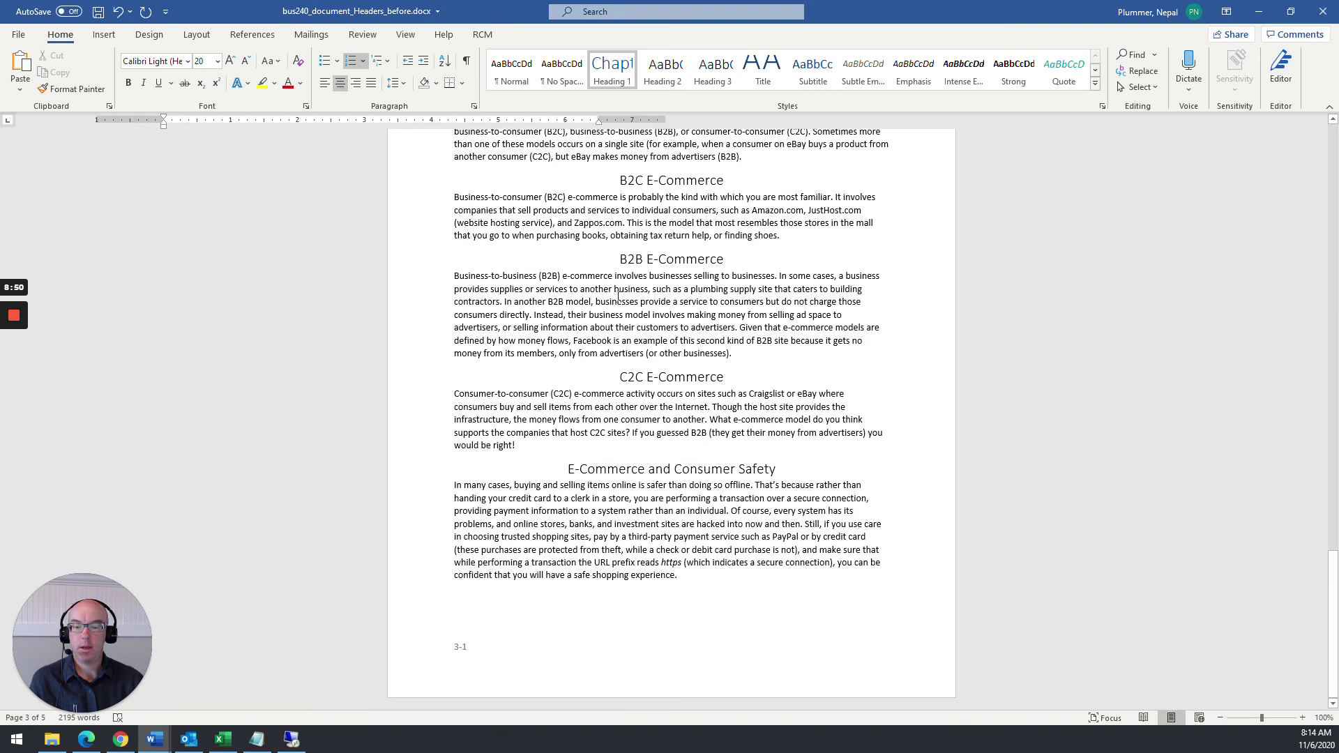
{"action": "scroll", "coordinate": [516, 650], "scroll_direction": "up", "scroll_amount": 6}
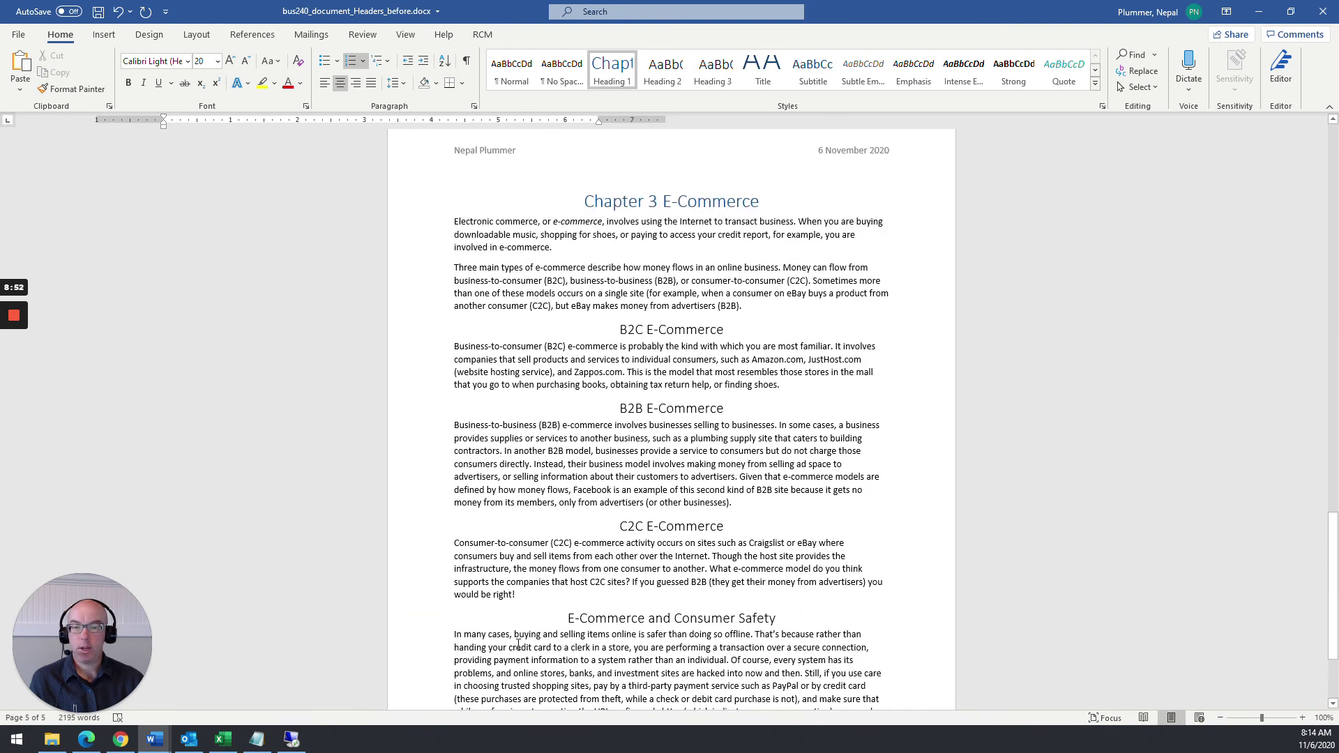
{"action": "scroll", "coordinate": [343, 312], "scroll_direction": "up", "scroll_amount": 18}
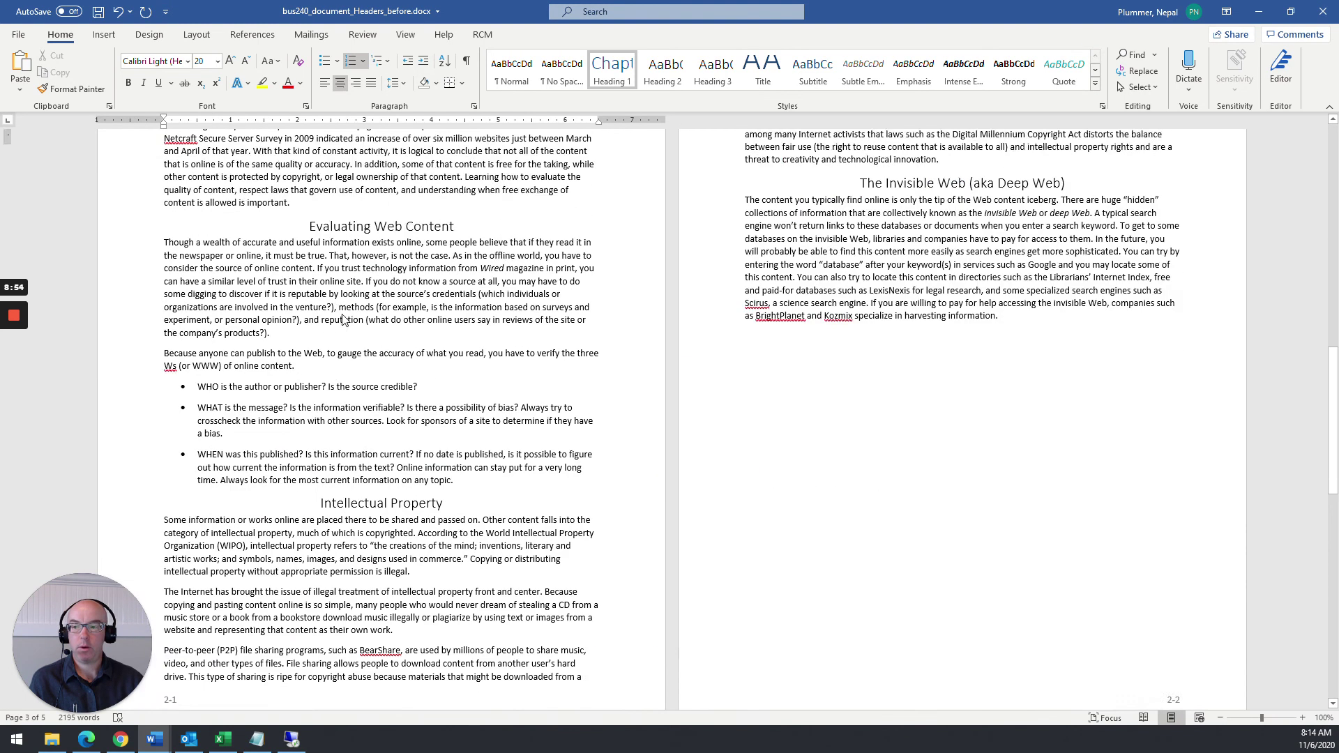